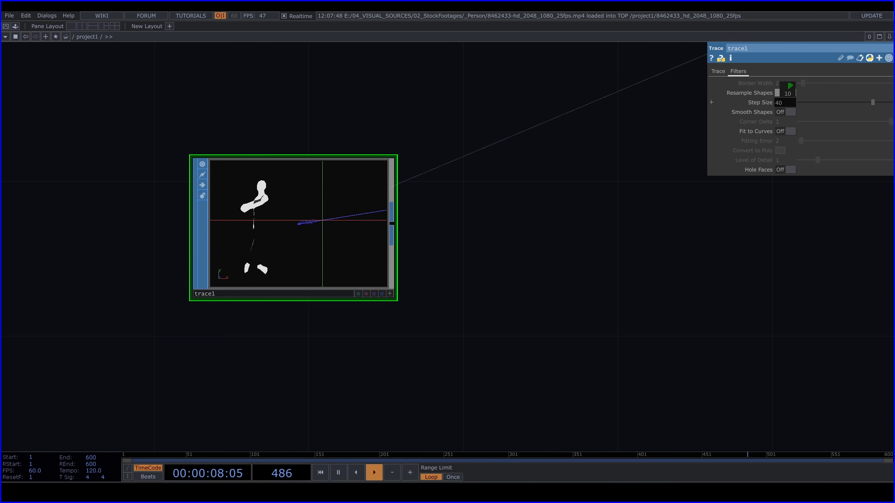
# Lower the Threshold of the trace1 node to 0.148
pyautogui.click(717, 71)
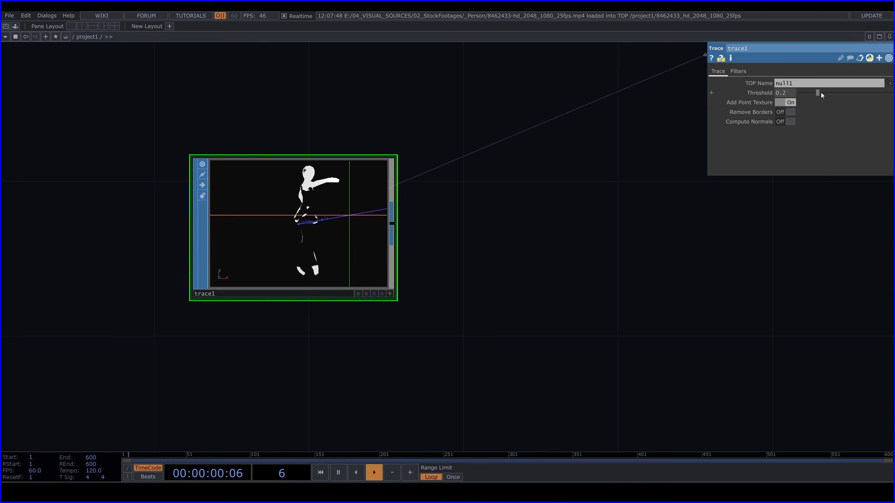
pyautogui.moveTo(820, 92); pyautogui.dragTo(812, 94)
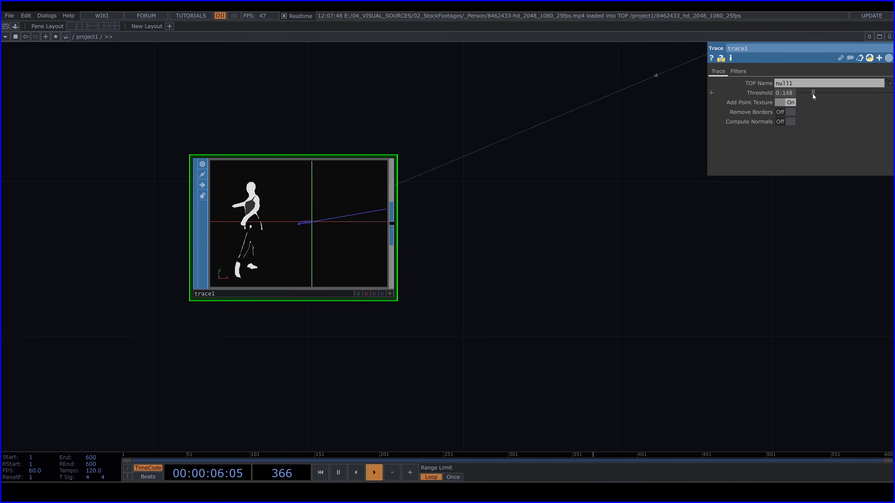
pyautogui.scroll(2, 320, 227)
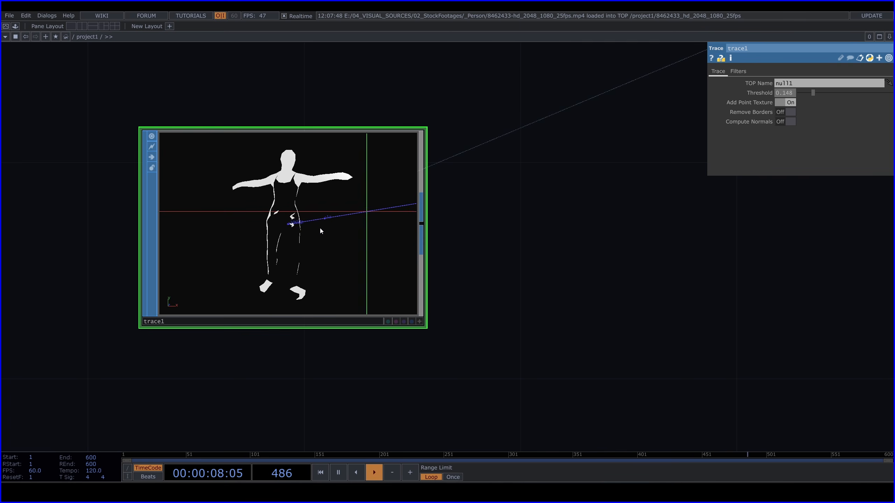
# Try a smaller resampling Step Size of 30.7 on trace1 and restore it to 40
pyautogui.click(740, 71)
pyautogui.moveTo(872, 102)
pyautogui.mouseDown()
pyautogui.moveTo(833, 103)
pyautogui.moveTo(879, 106)
pyautogui.mouseUp()
pyautogui.click(787, 102)
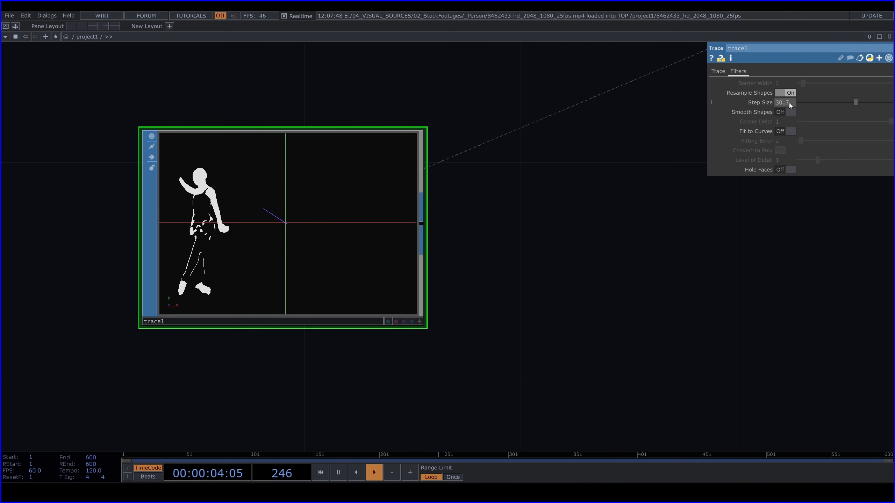
pyautogui.write('40')
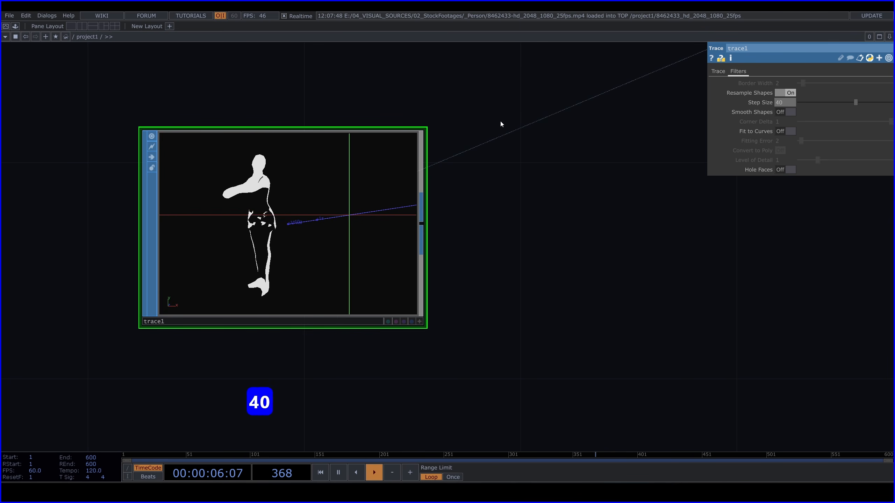
pyautogui.press('Return')
# Add a Null SOP connected to the output of trace1 and place it below null1
pyautogui.scroll(-3, 478, 254)
pyautogui.moveTo(544, 257); pyautogui.dragTo(353, 298)
pyautogui.click(268, 284)
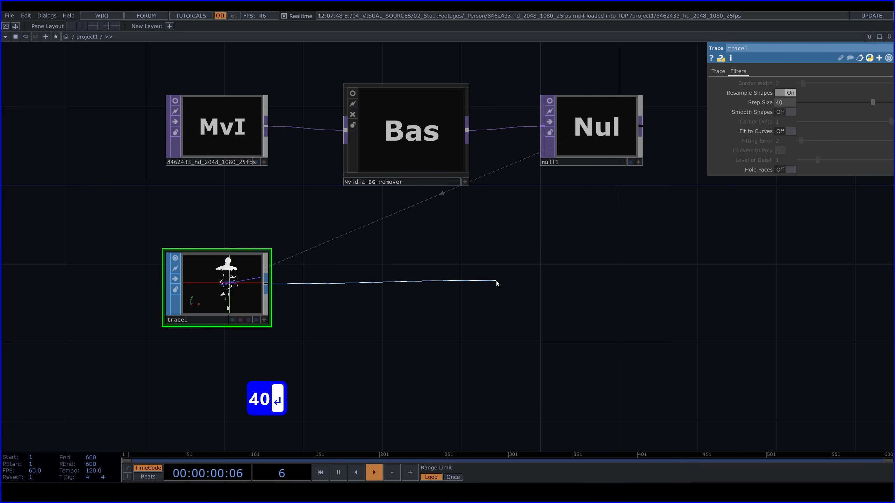
pyautogui.press('Tab')
pyautogui.write('nu')
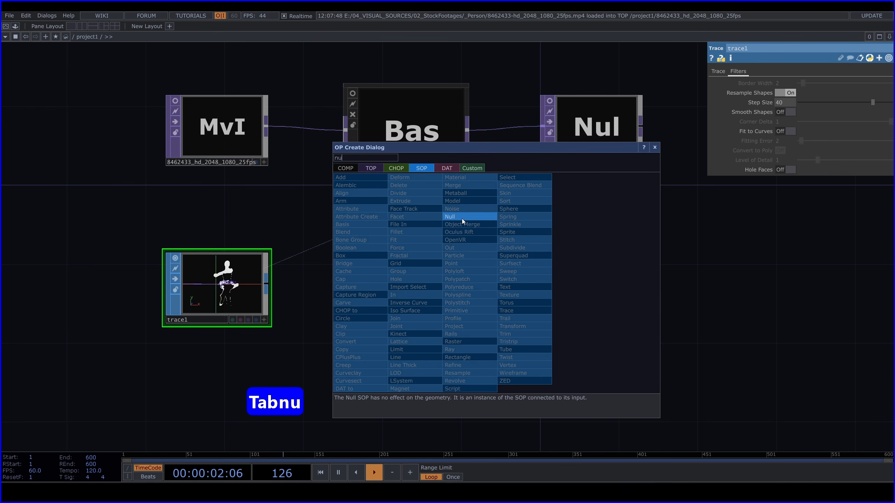
pyautogui.click(461, 217)
pyautogui.click(595, 283)
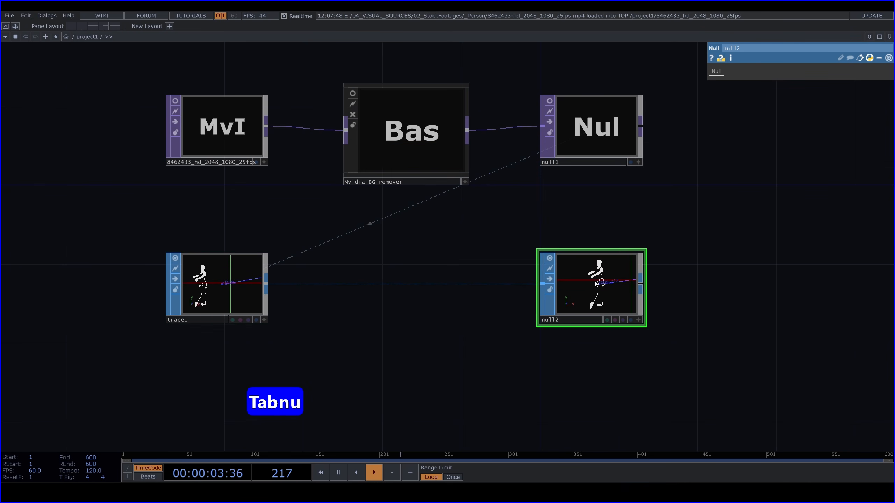
# Turn off the node viewers of null2 and trace1
pyautogui.click(549, 258)
pyautogui.moveTo(304, 329); pyautogui.dragTo(301, 317)
pyautogui.click(174, 249)
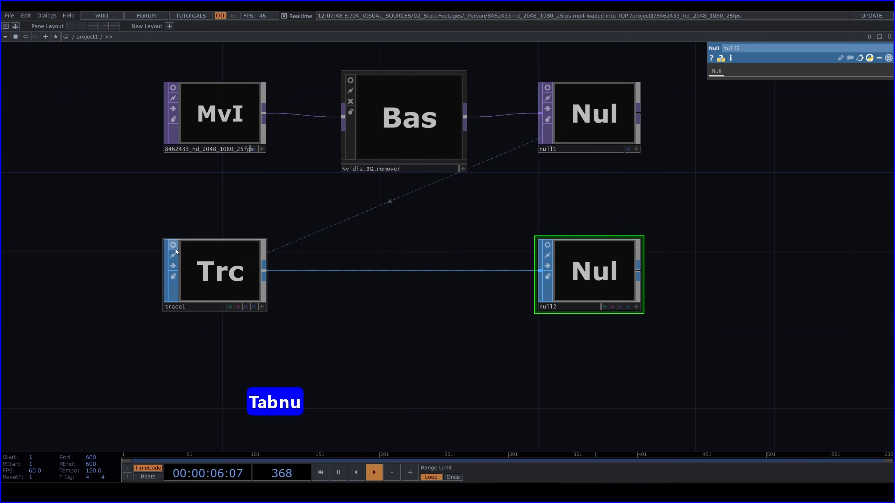
# Create a SOP to CHOP from the output of null2 and place it below trace1
pyautogui.moveTo(409, 336); pyautogui.dragTo(427, 242)
pyautogui.scroll(-5, 426, 242)
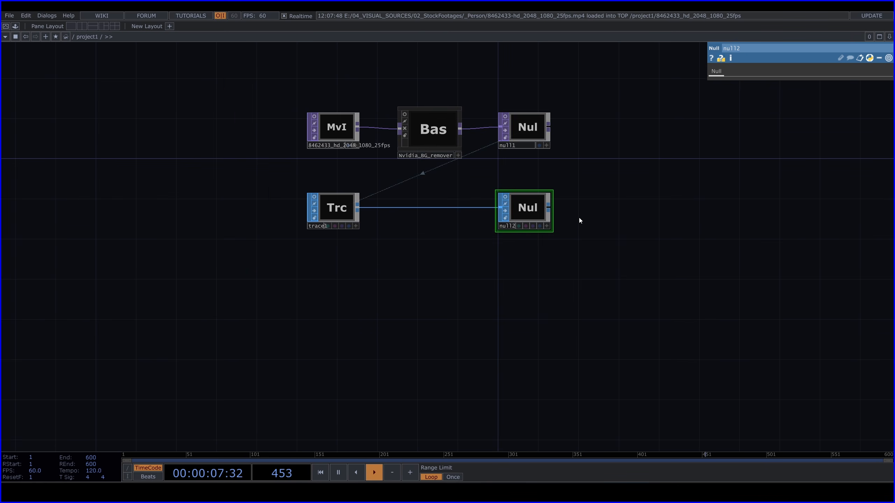
pyautogui.click(548, 210)
pyautogui.press('Tab')
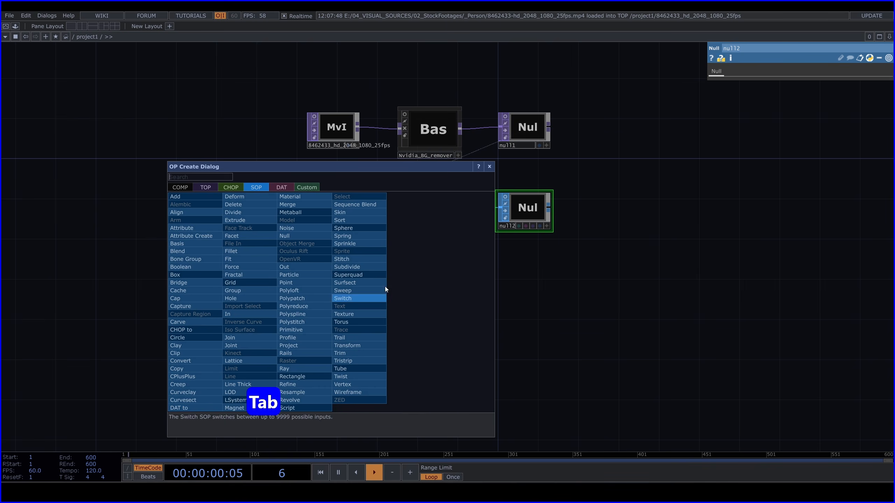
pyautogui.click(235, 186)
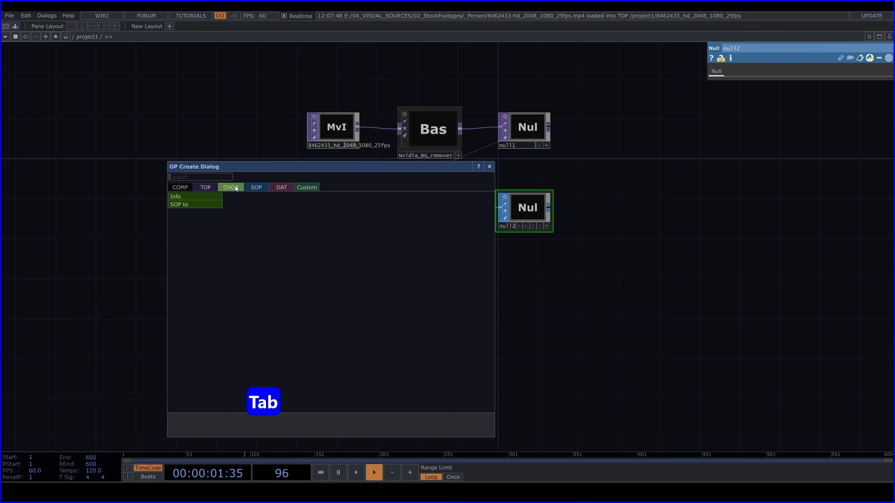
pyautogui.click(202, 205)
pyautogui.click(337, 276)
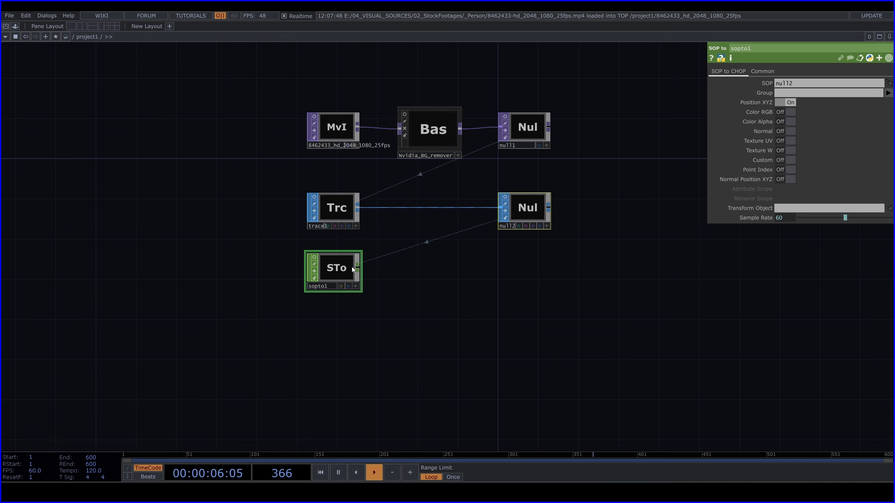
# Add a Null CHOP connected to the output of sopto1 and place it below null2
pyautogui.press('Tab')
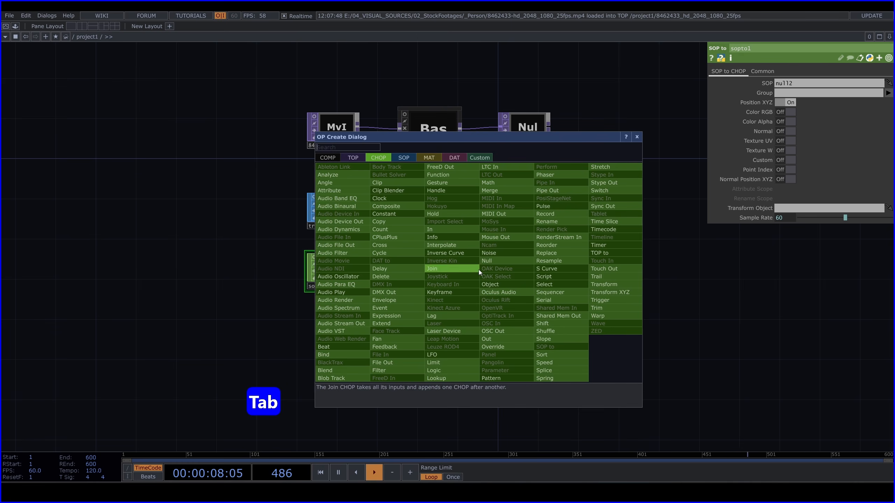
pyautogui.write('nu')
pyautogui.click(498, 261)
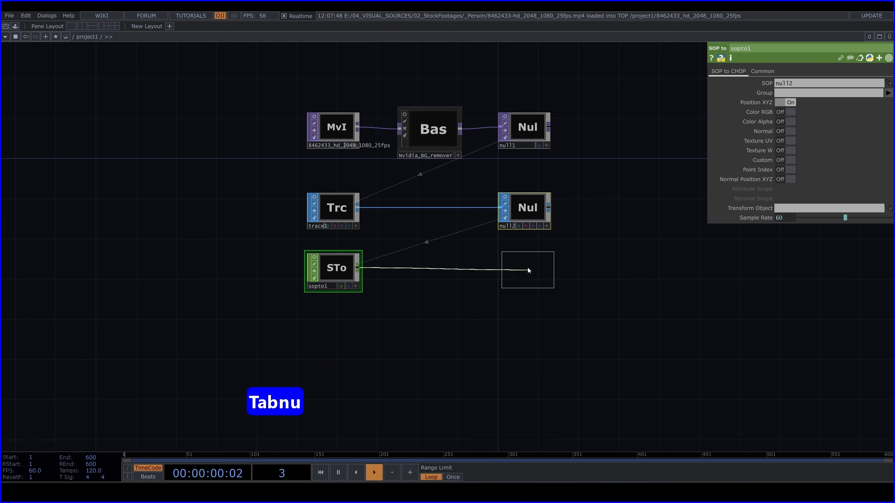
pyautogui.click(525, 268)
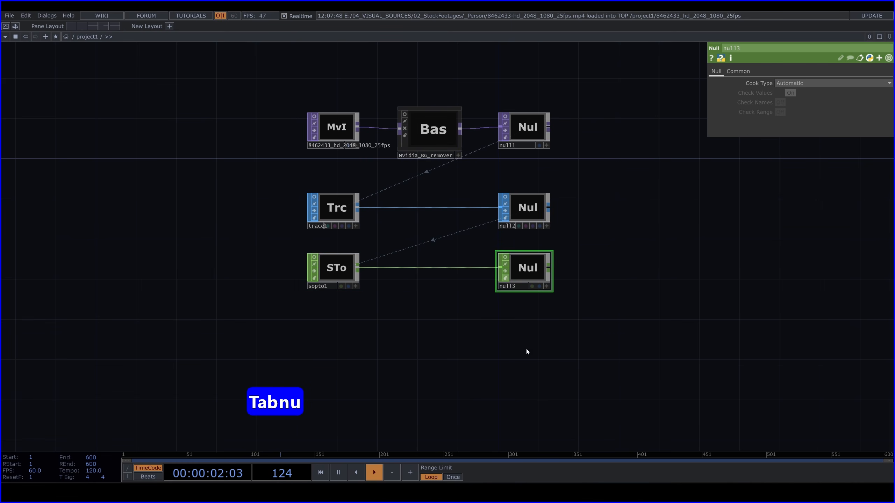
# Create a CHOP to TOP from the output of null3 and place it below sopto1
pyautogui.moveTo(527, 351); pyautogui.dragTo(451, 255)
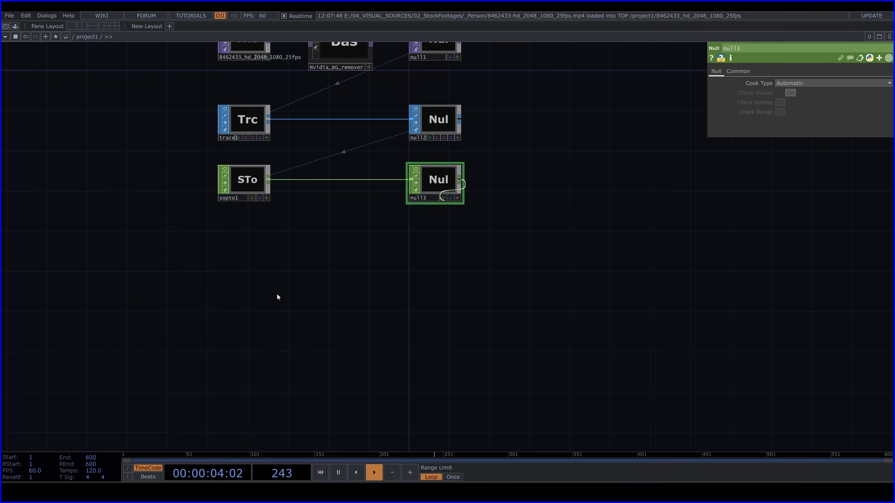
pyautogui.press('Tab')
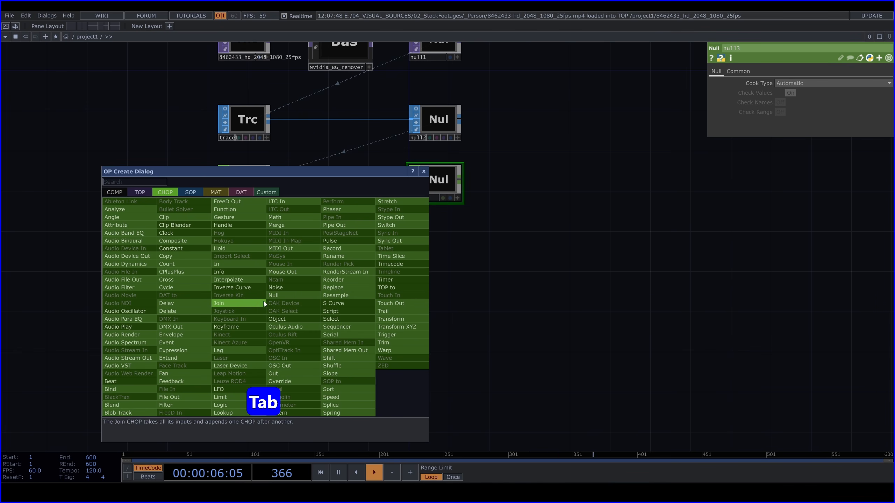
pyautogui.click(144, 194)
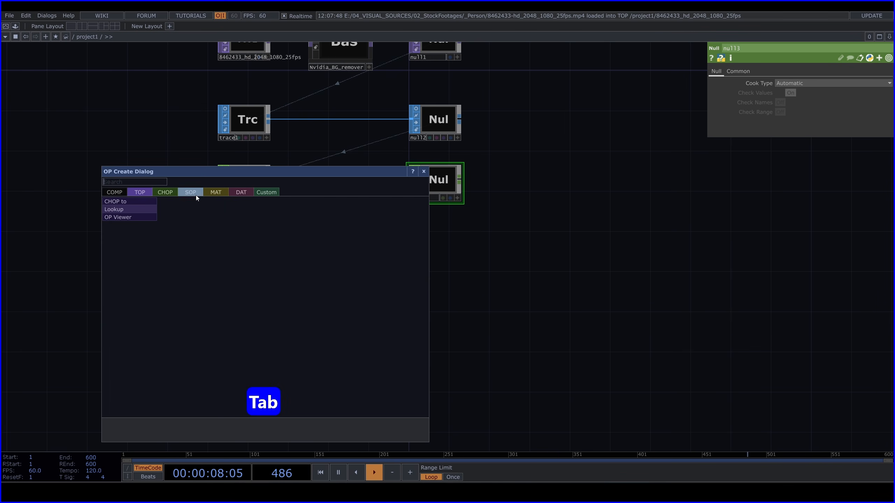
pyautogui.click(137, 202)
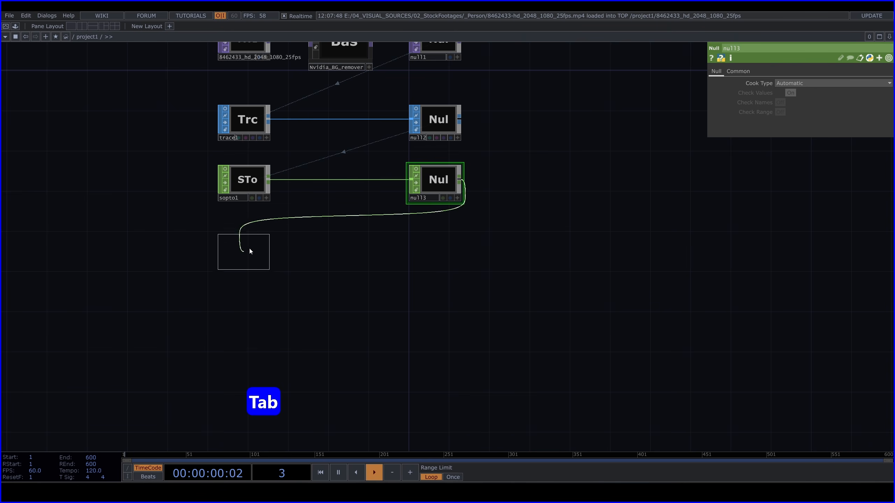
pyautogui.click(249, 251)
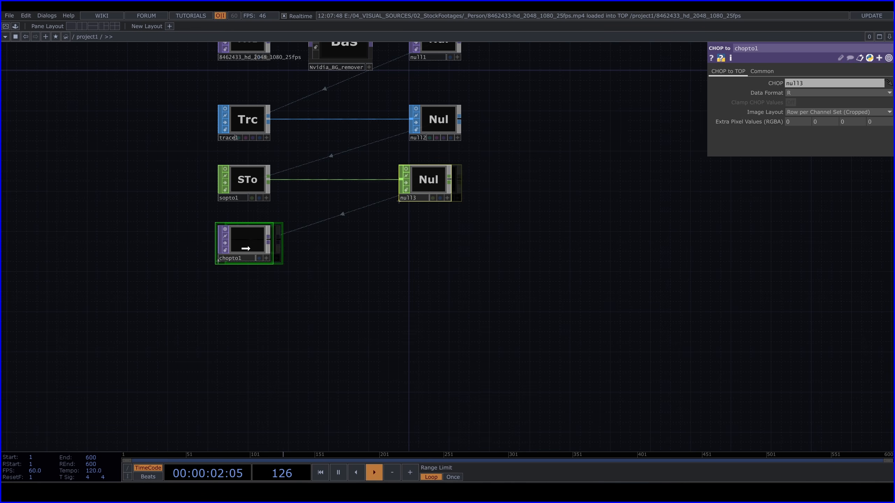
# Set the Data Format of chopto1 to Legacy
pyautogui.scroll(5, 245, 246)
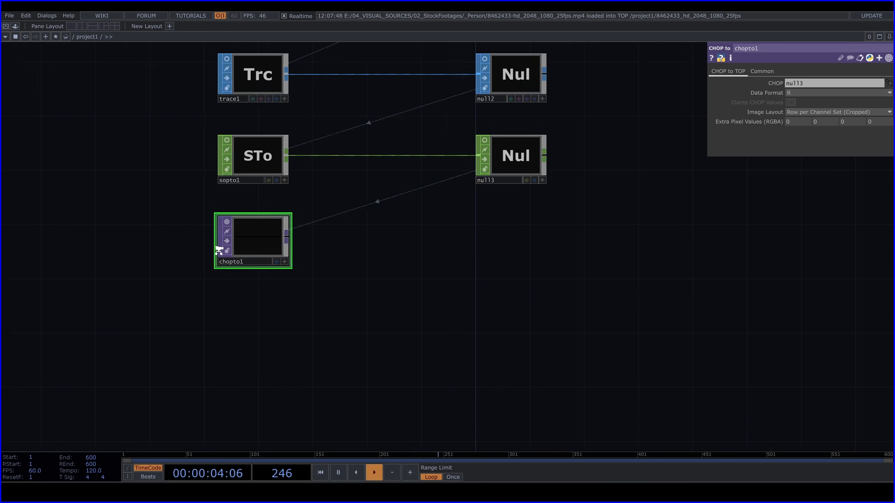
pyautogui.click(805, 92)
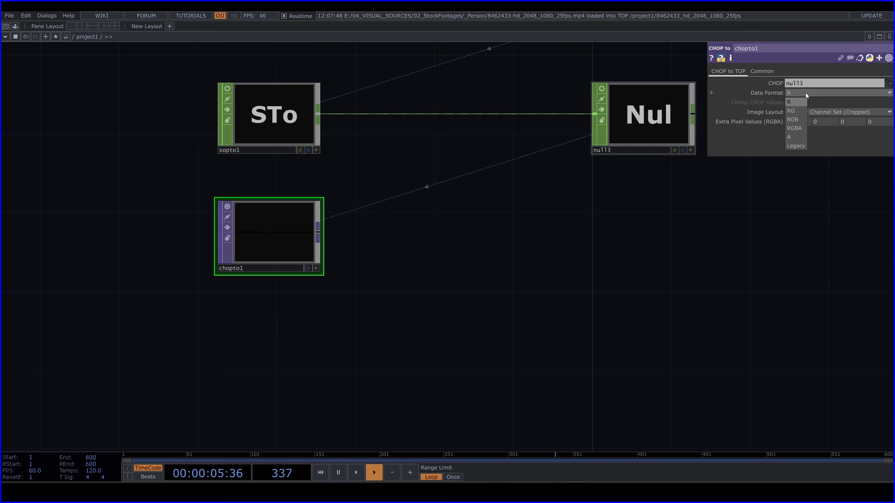
pyautogui.click(802, 145)
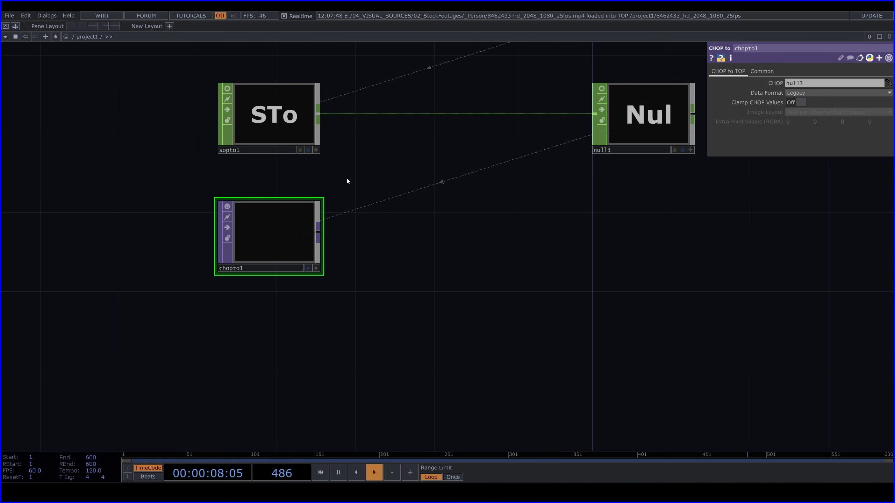
# Add a Null TOP connected to the output of chopto1 and place it below null3
pyautogui.scroll(-4, 336, 247)
pyautogui.click(327, 240)
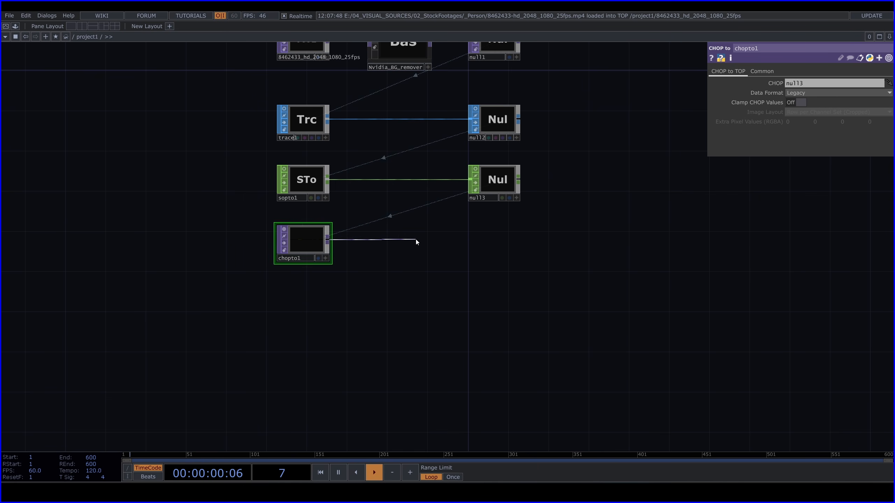
pyautogui.press('Tab')
pyautogui.write('nu')
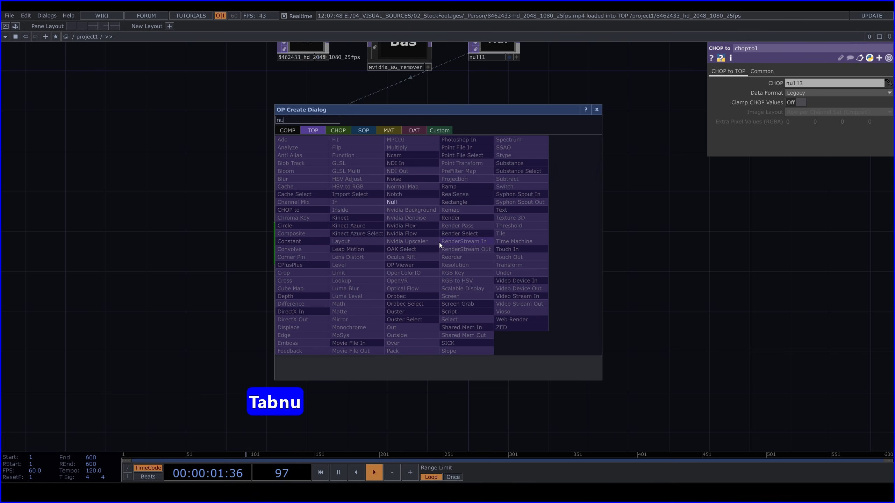
pyautogui.click(408, 200)
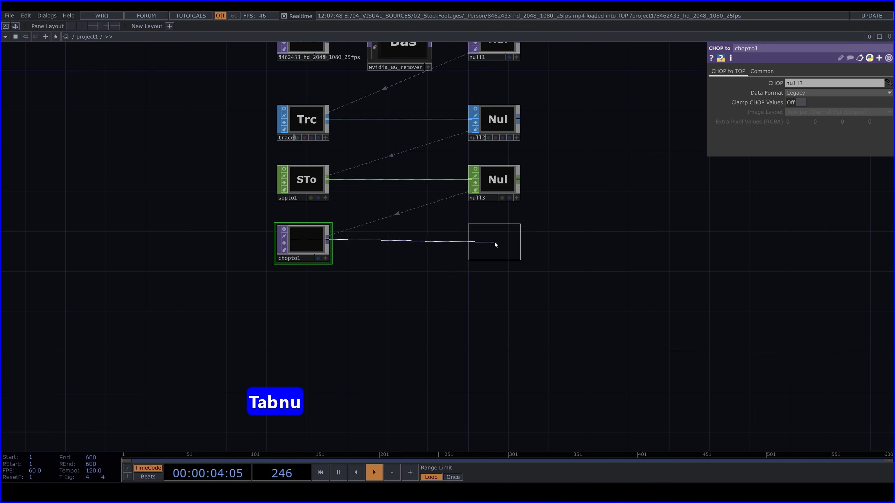
pyautogui.click(494, 243)
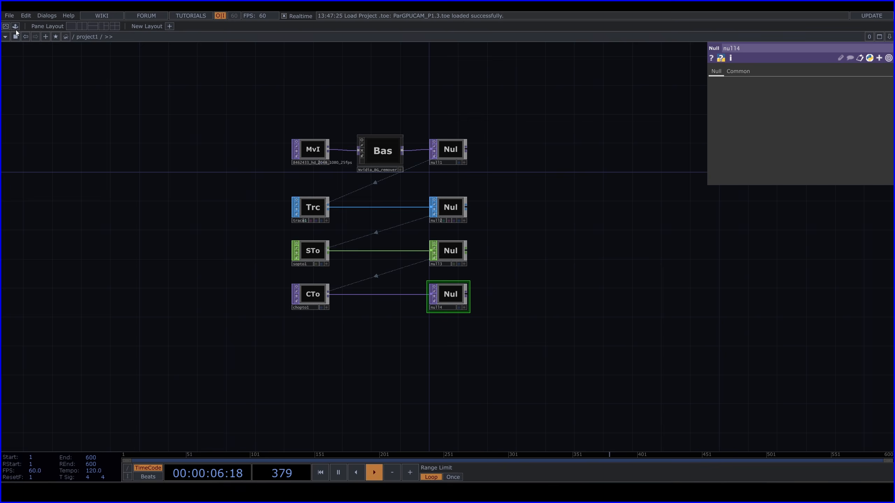
# Add the particlesGpu component from the palette's Tools category to the network and close the palette
pyautogui.click(15, 26)
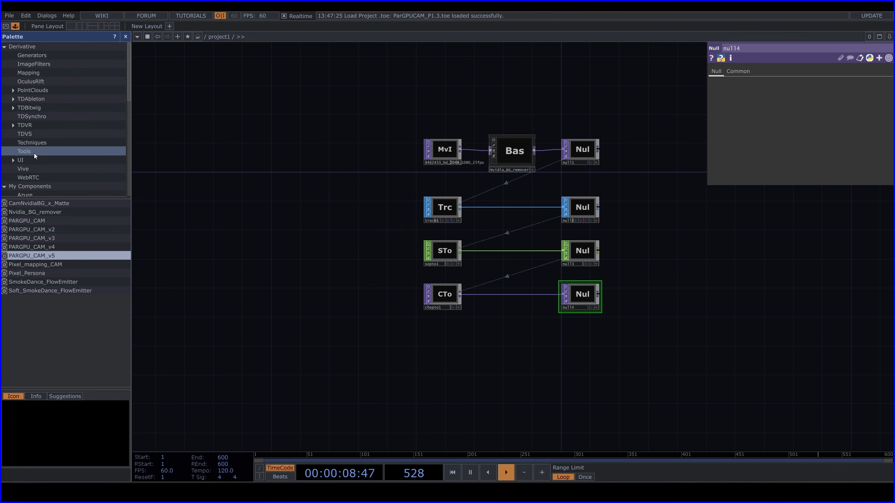
pyautogui.click(34, 152)
pyautogui.scroll(-4, 44, 355)
pyautogui.scroll(-4, 44, 355)
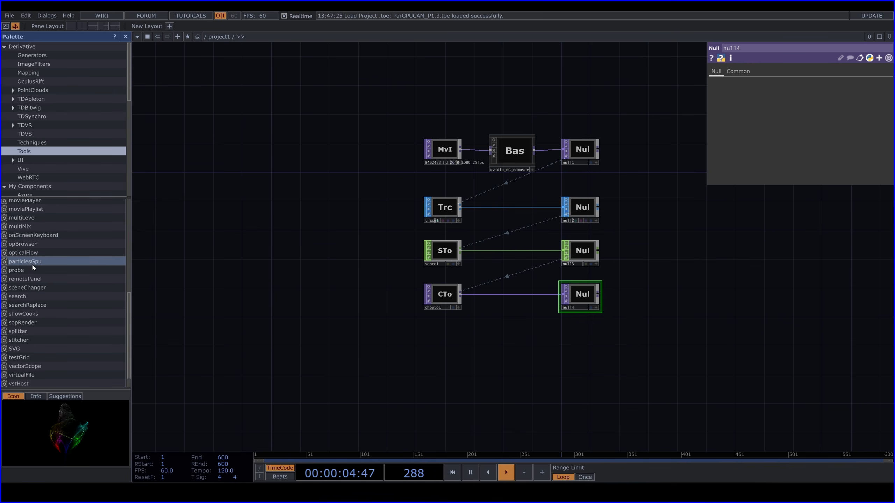
pyautogui.moveTo(39, 260); pyautogui.dragTo(488, 394)
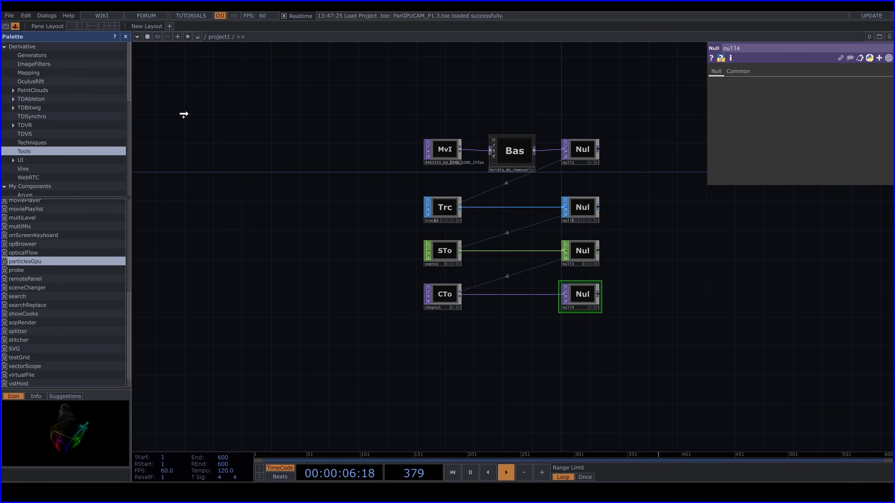
pyautogui.click(125, 36)
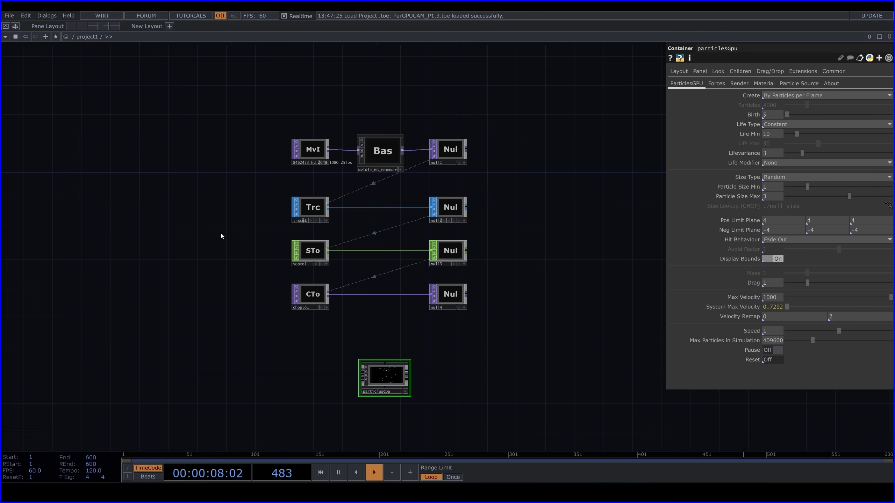
# Move the particlesGpu container beside null4 and color its node dark blue
pyautogui.moveTo(239, 339); pyautogui.dragTo(419, 250)
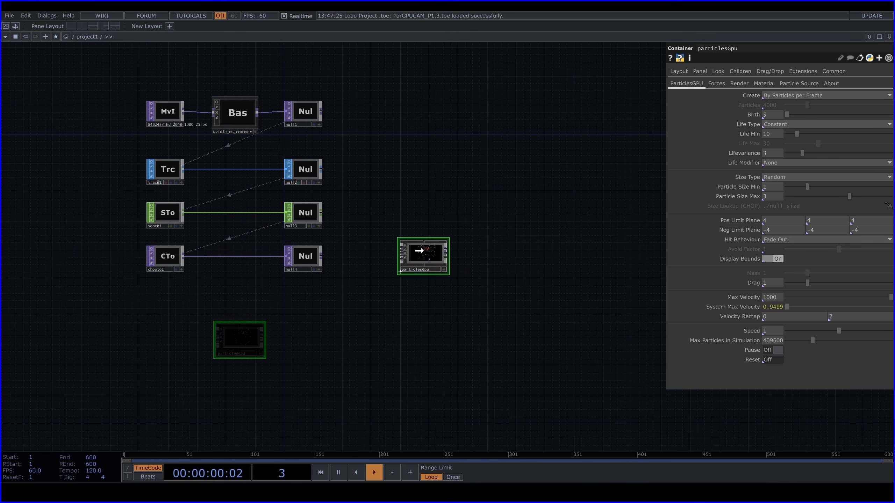
pyautogui.press('c')
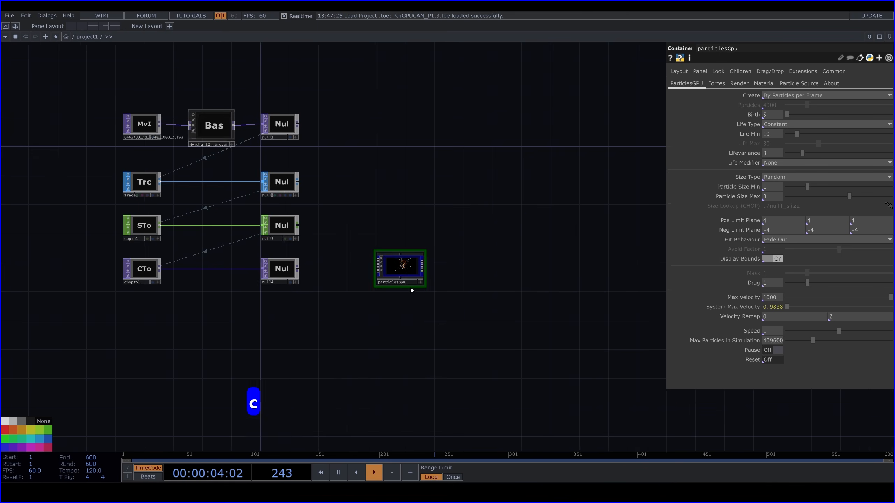
pyautogui.scroll(2, 410, 287)
pyautogui.moveTo(431, 240); pyautogui.dragTo(467, 230)
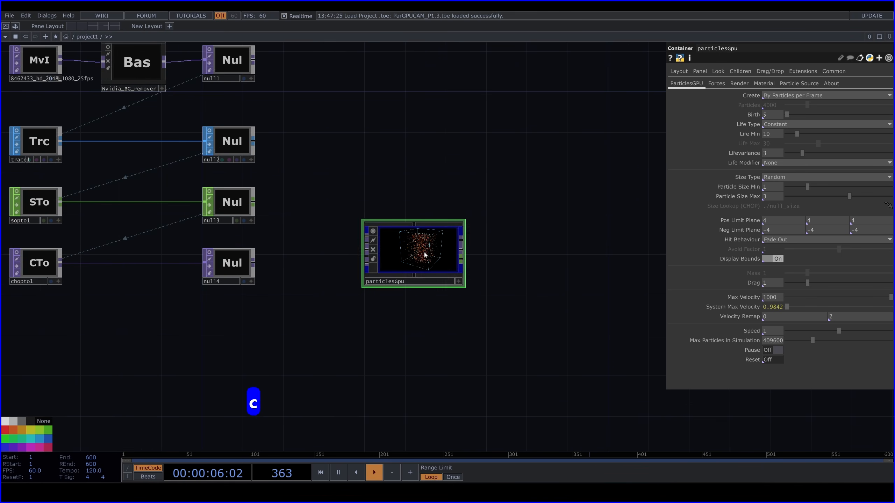
# Connect null4 to the first input of particlesGpu and move the container farther away from null4
pyautogui.moveTo(424, 255); pyautogui.dragTo(440, 247)
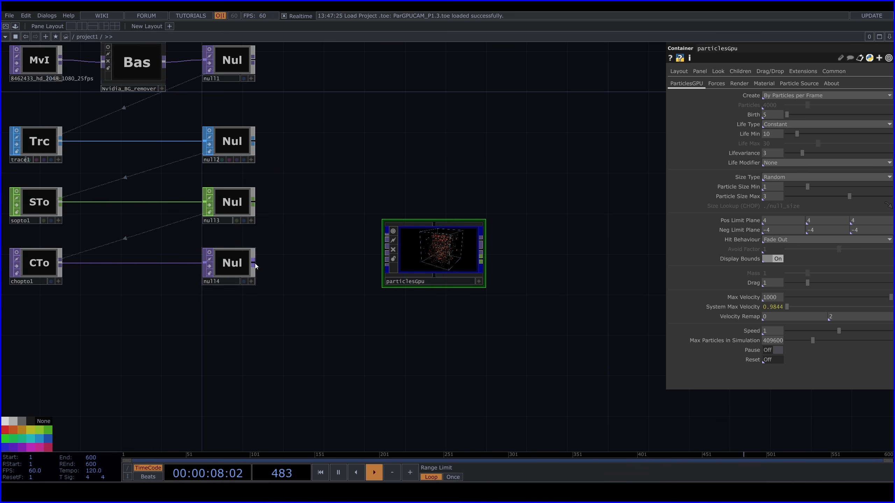
pyautogui.click(384, 236)
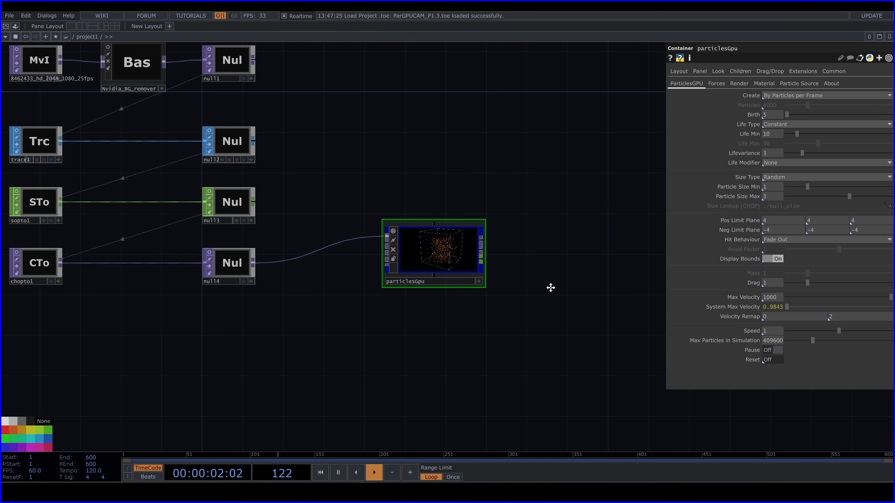
pyautogui.moveTo(550, 288); pyautogui.dragTo(386, 296)
pyautogui.moveTo(276, 267); pyautogui.dragTo(373, 276)
pyautogui.moveTo(373, 276); pyautogui.dragTo(378, 284)
# Add a Keyboard In CHOP to the network directly above the particlesGpu container
pyautogui.press('Tab')
pyautogui.write('k')
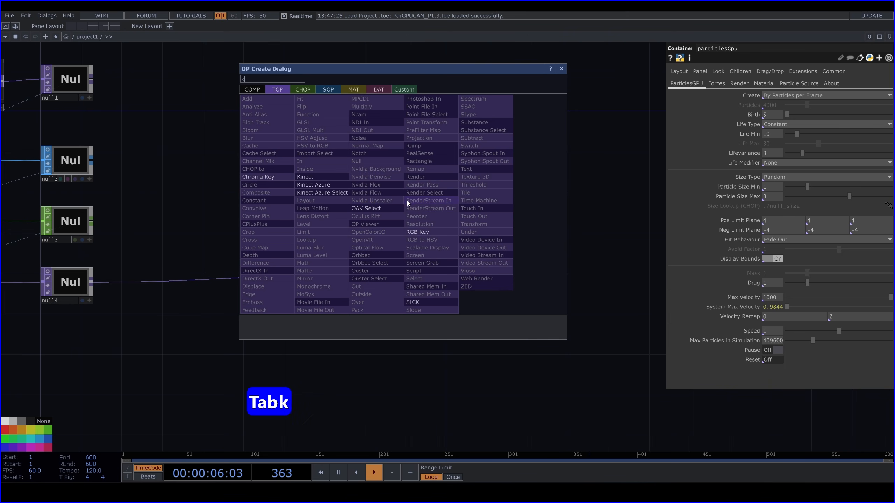
pyautogui.write('e')
pyautogui.click(299, 90)
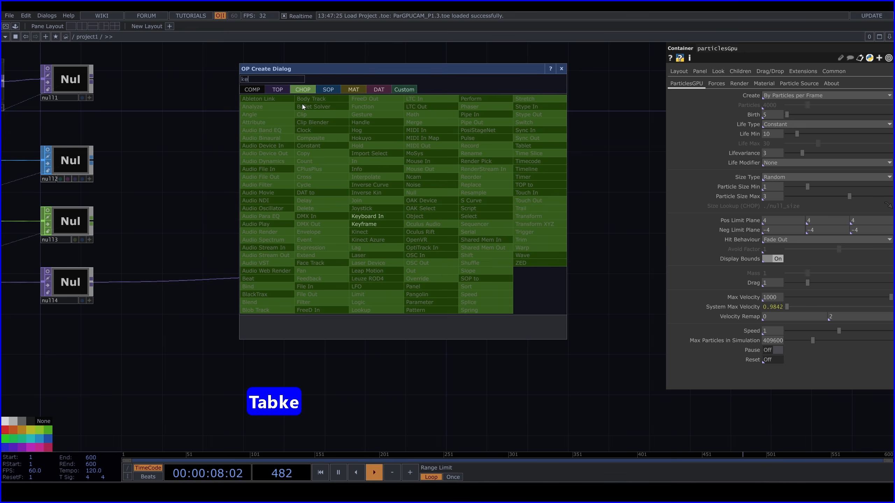
pyautogui.click(381, 218)
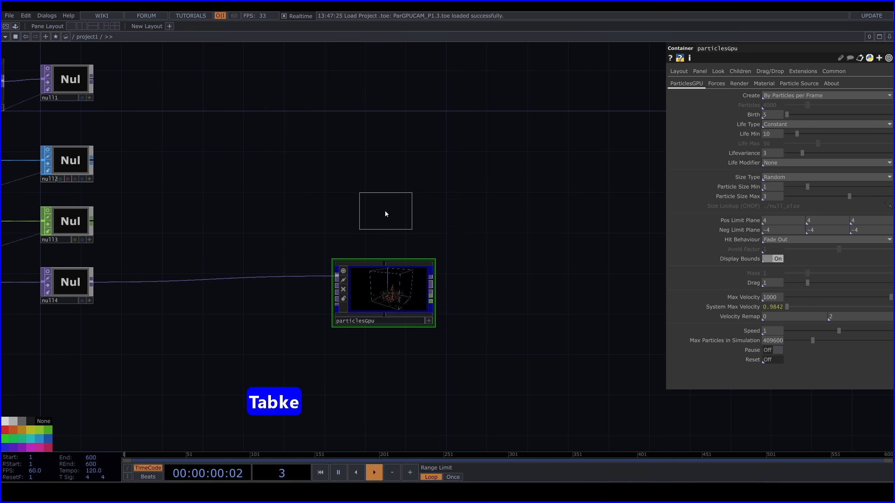
pyautogui.click(385, 213)
# Drive the Reset parameter of particlesGpu with the k1 channel of keyboardin1 and trigger one reset
pyautogui.click(426, 278)
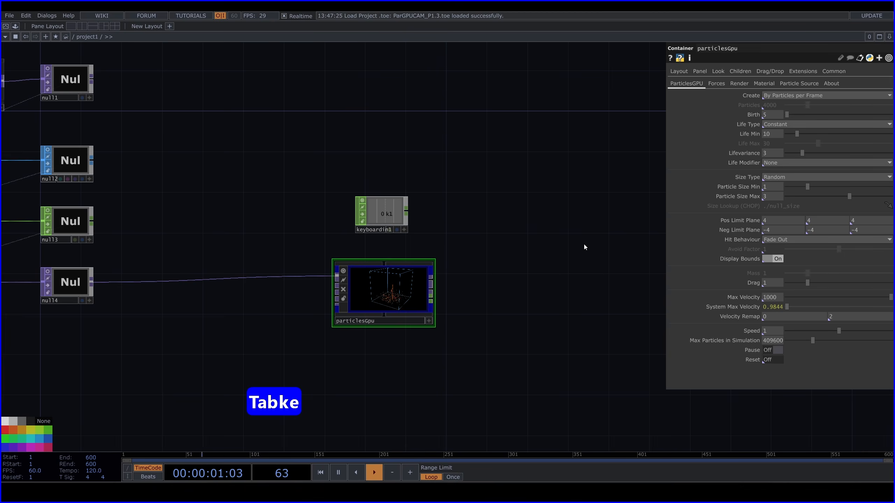
pyautogui.click(404, 230)
pyautogui.moveTo(384, 214); pyautogui.dragTo(752, 354)
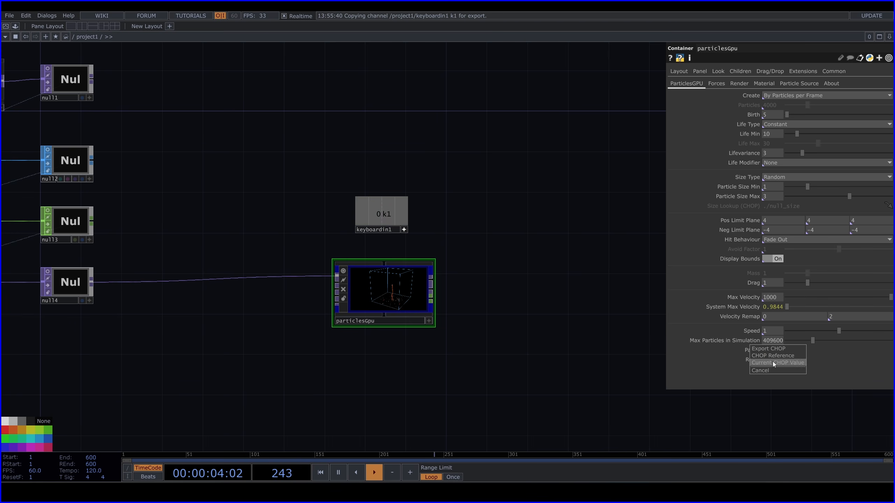
pyautogui.scroll(4, 385, 301)
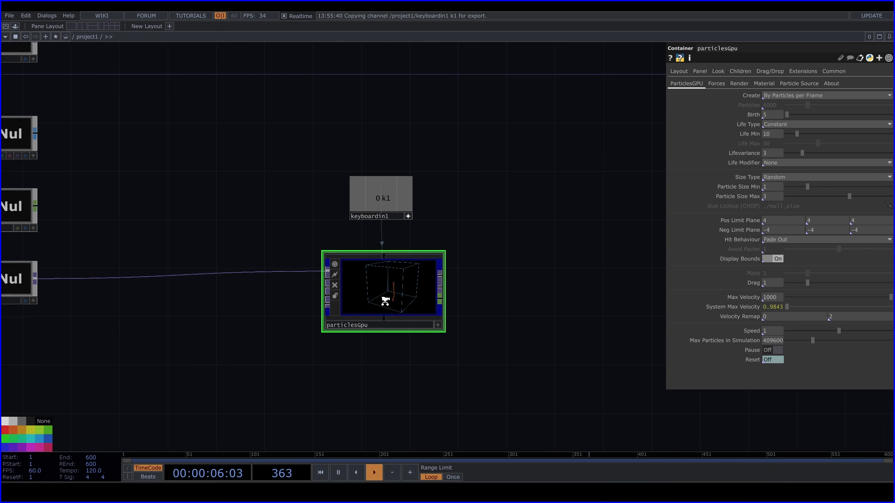
pyautogui.press('1')
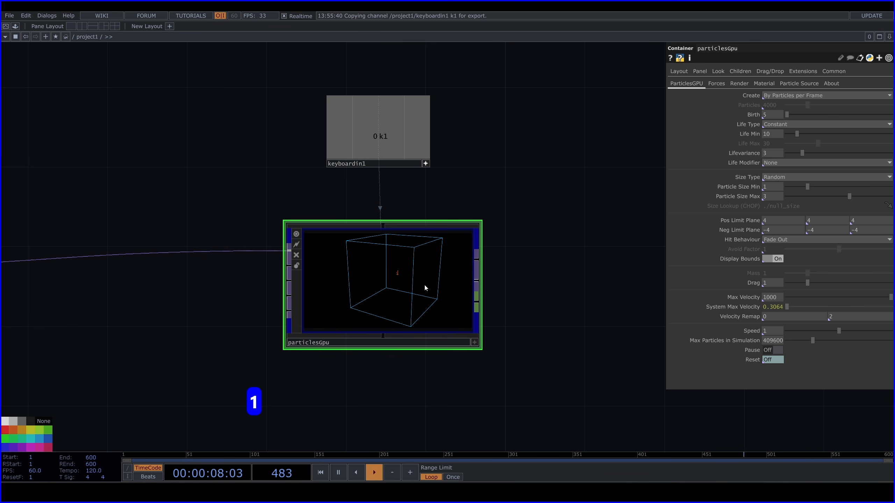
pyautogui.scroll(-4, 417, 289)
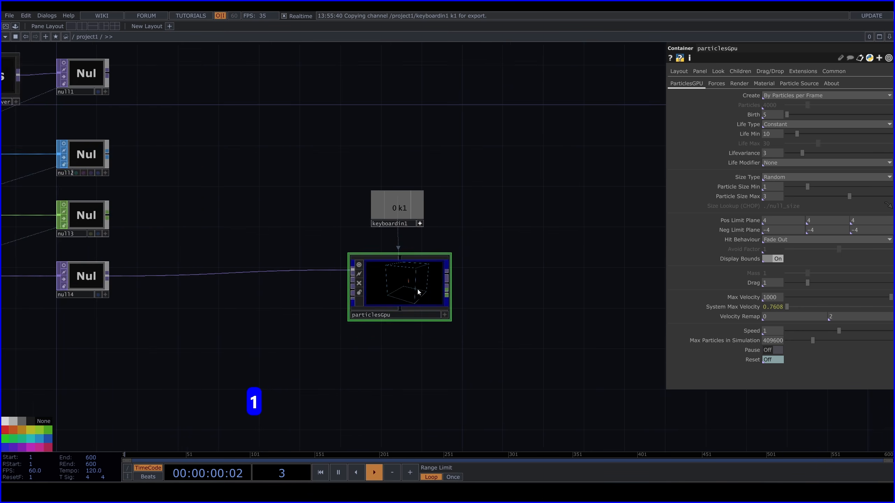
# Add a Null TOP connected to the position output of particlesGpu
pyautogui.scroll(-1, 417, 290)
pyautogui.moveTo(507, 260); pyautogui.dragTo(365, 226)
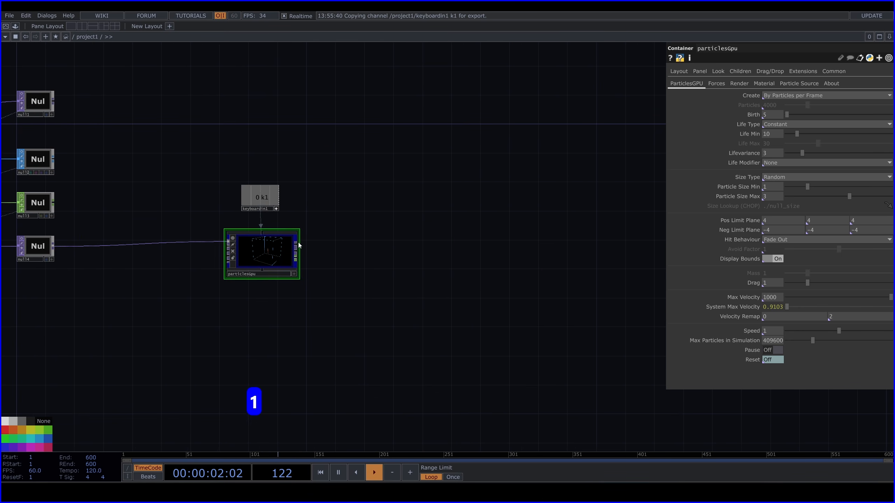
pyautogui.scroll(3, 294, 254)
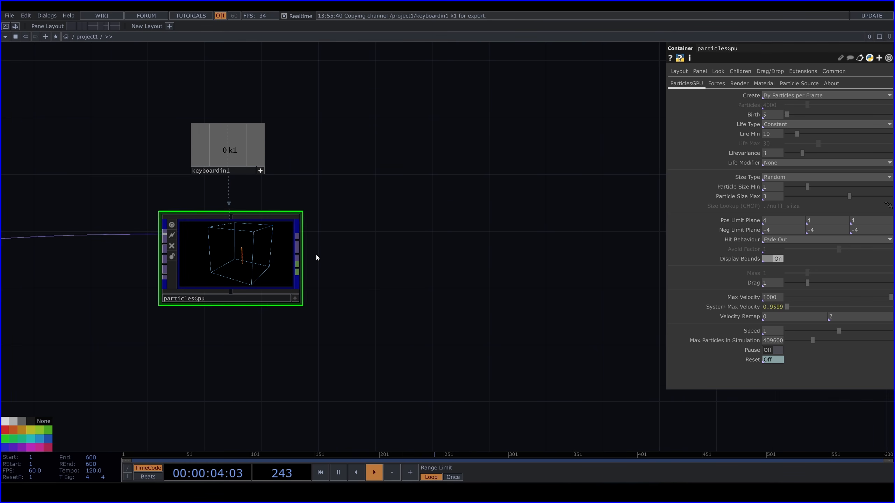
pyautogui.click(298, 255)
pyautogui.press('Tab')
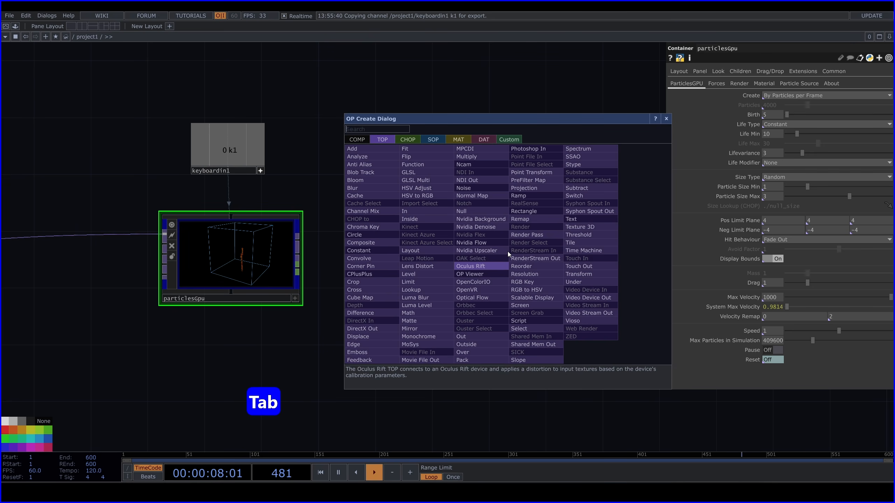
pyautogui.write('nu')
pyautogui.click(482, 211)
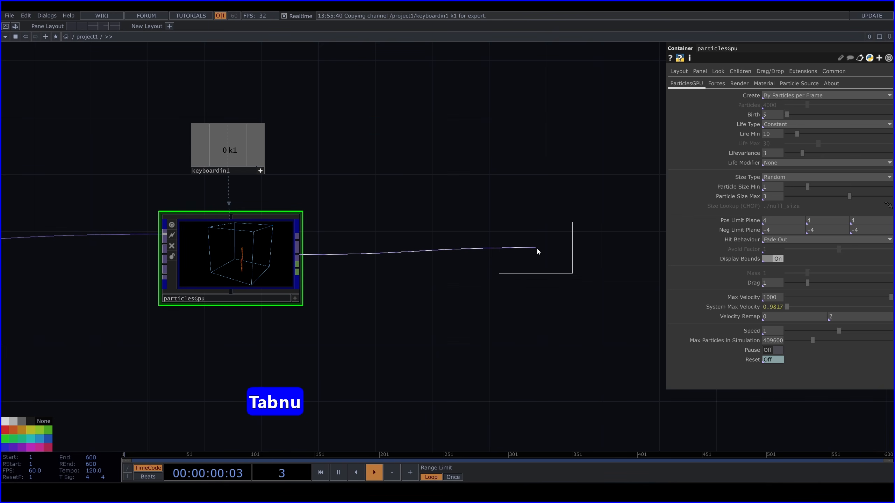
pyautogui.click(567, 261)
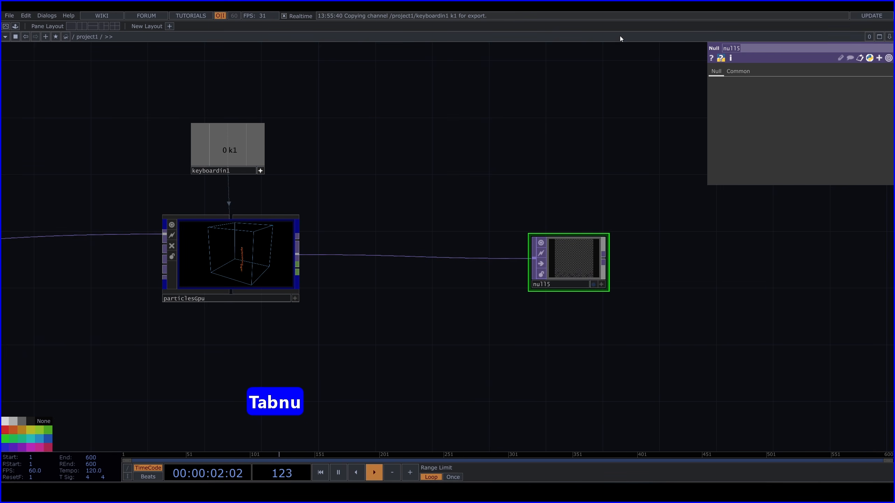
# Rename the new Null TOP as pos
pyautogui.write('pos')
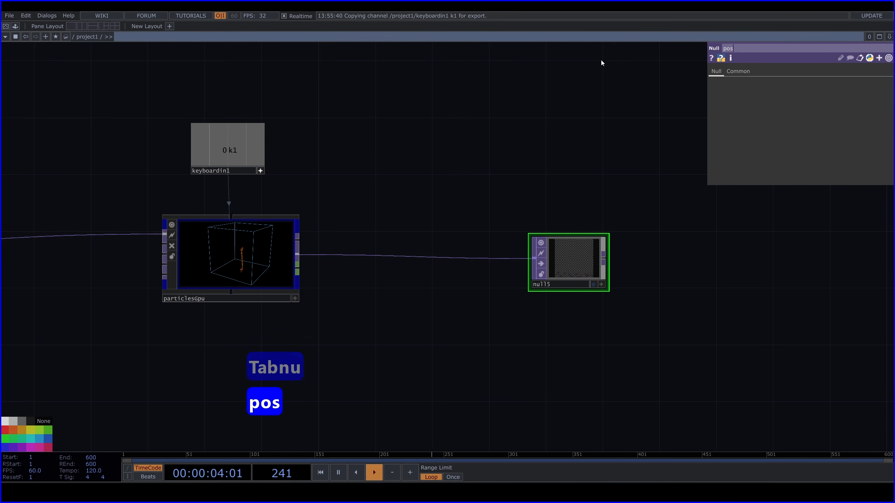
pyautogui.press('Return')
# Add a Sphere SOP to the network directly above the pos null
pyautogui.scroll(-5, 525, 253)
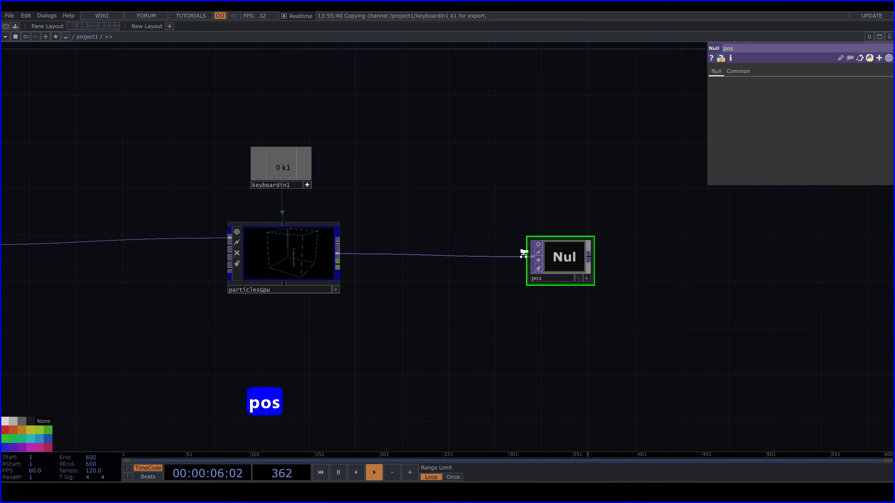
pyautogui.moveTo(597, 200); pyautogui.dragTo(413, 212)
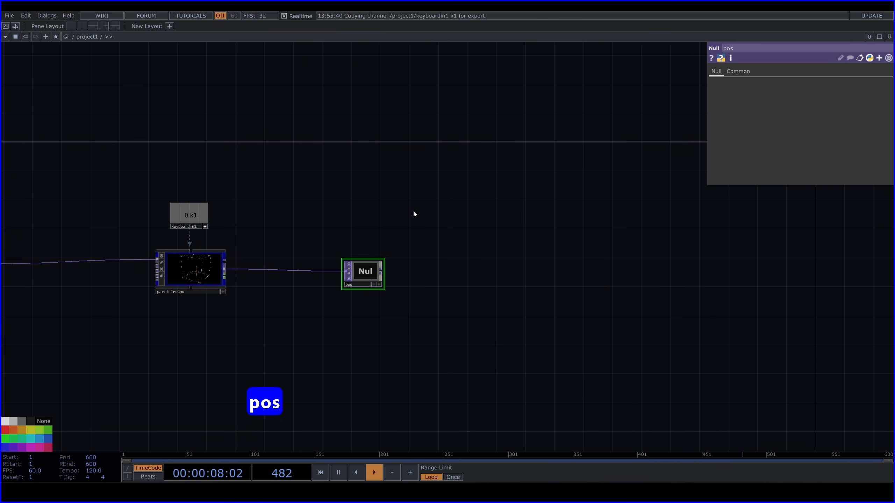
pyautogui.press('Tab')
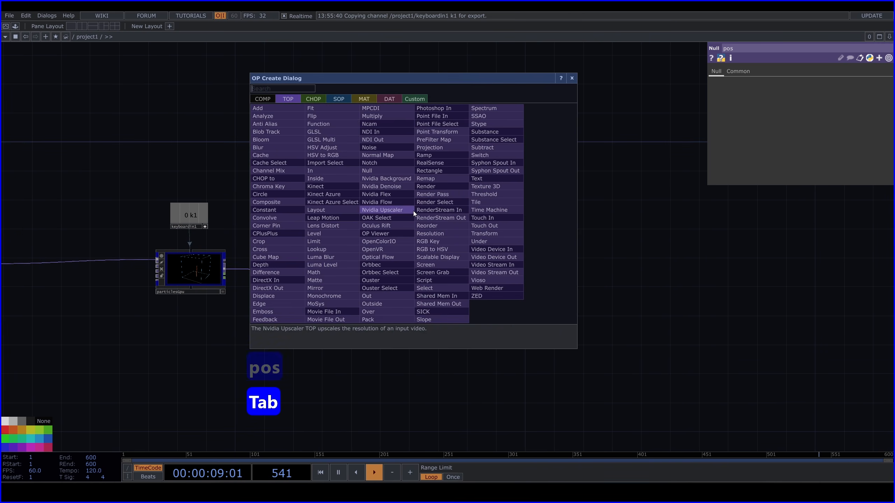
pyautogui.click(341, 99)
pyautogui.write('sp')
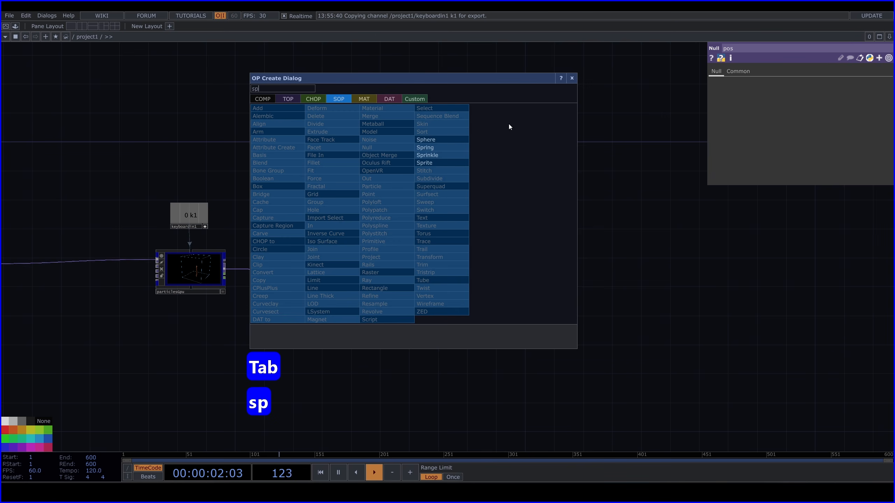
pyautogui.click(438, 139)
pyautogui.click(362, 223)
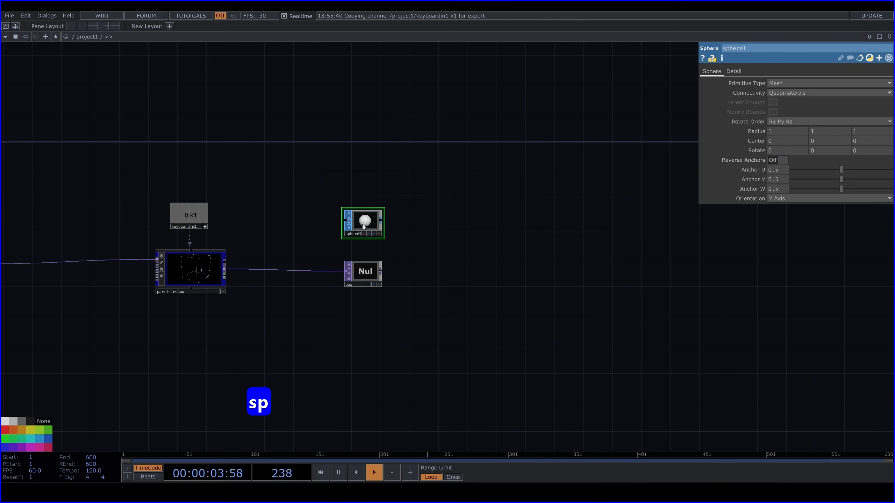
# Set the Primitive Type of sphere1 to Polygon and review its detail settings
pyautogui.click(784, 84)
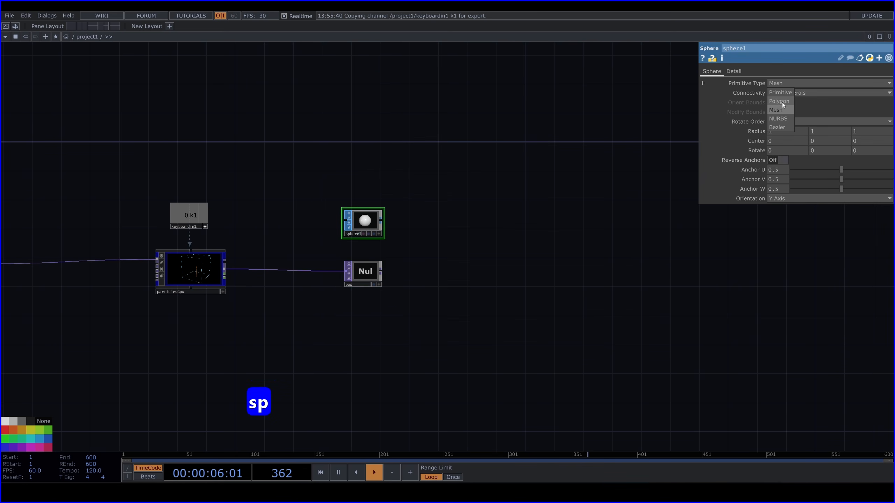
pyautogui.click(783, 101)
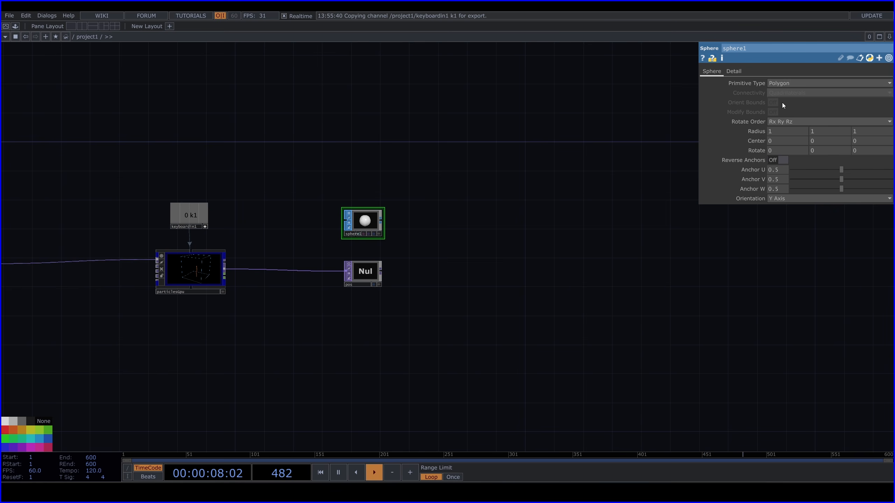
pyautogui.click(733, 72)
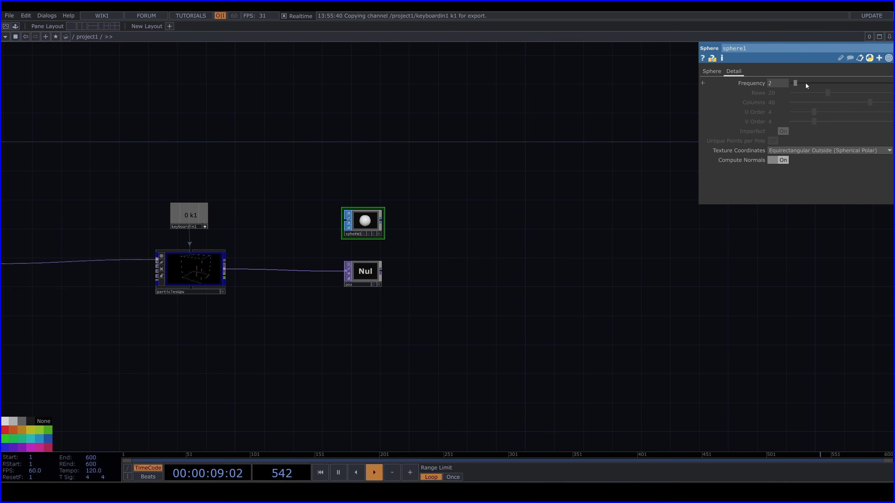
pyautogui.click(711, 72)
# Add a Facet SOP connected to the output of sphere1
pyautogui.scroll(5, 367, 223)
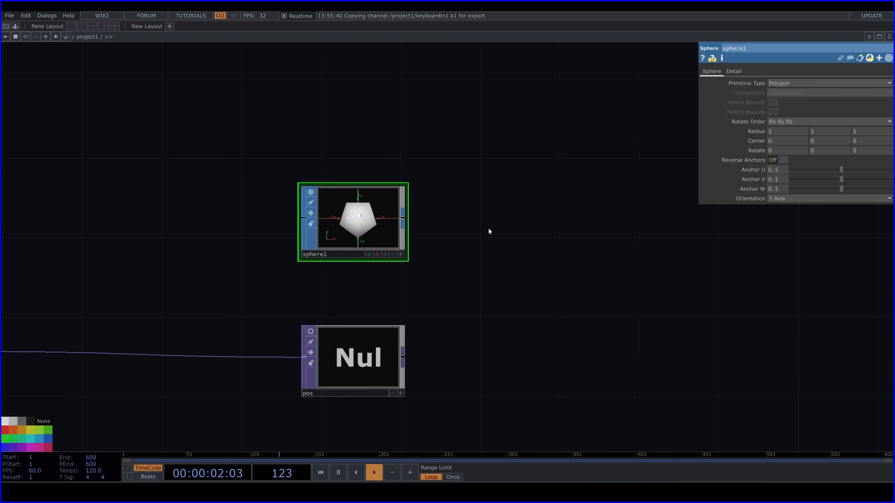
pyautogui.moveTo(488, 227); pyautogui.dragTo(364, 225)
pyautogui.click(293, 228)
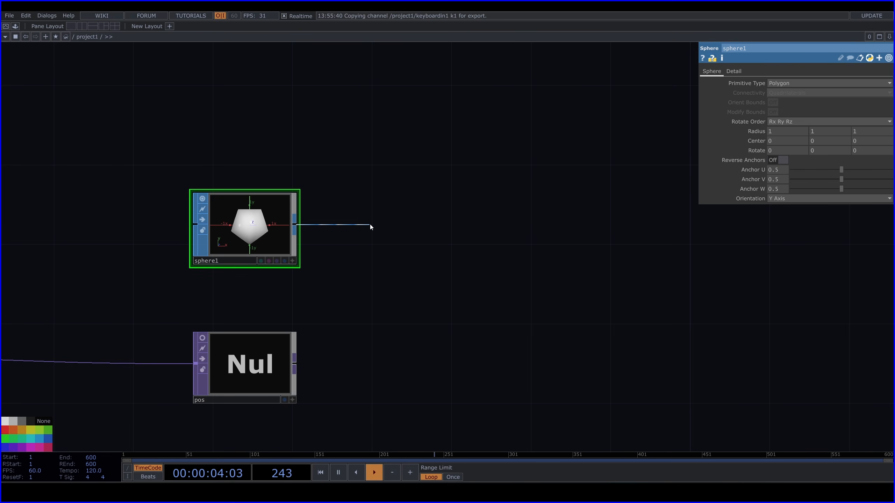
pyautogui.press('Tab')
pyautogui.write('fa')
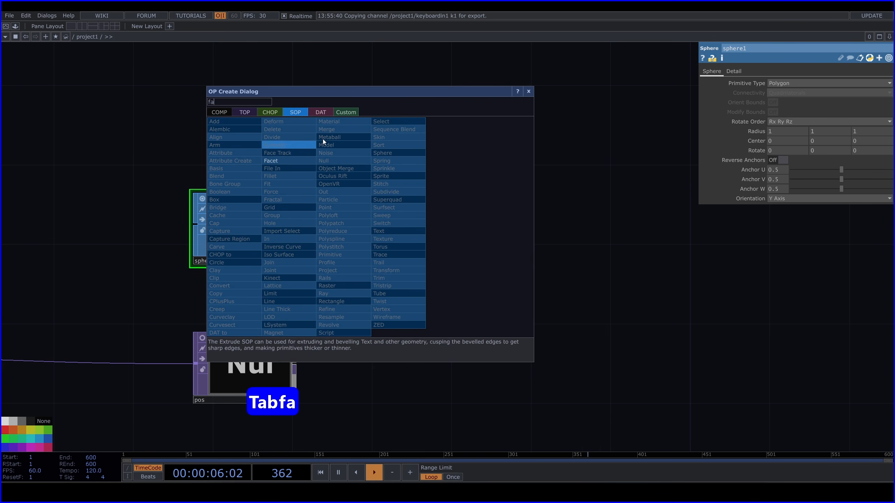
pyautogui.click(280, 162)
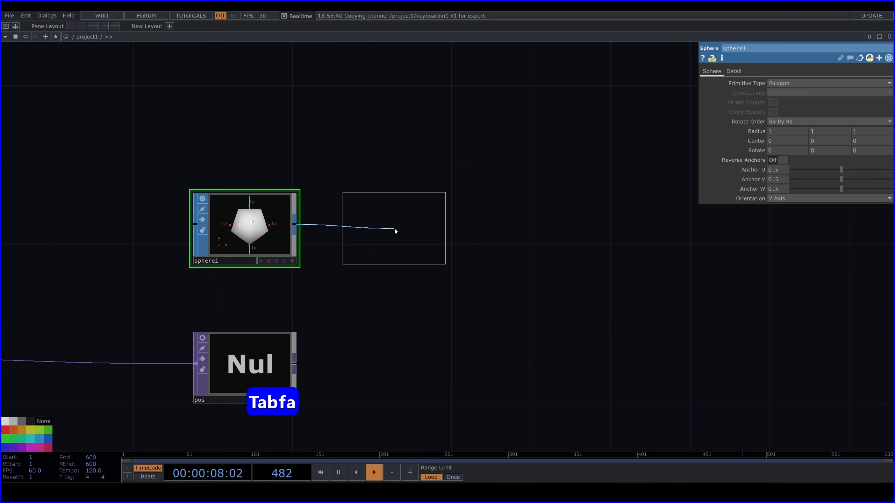
pyautogui.click(394, 231)
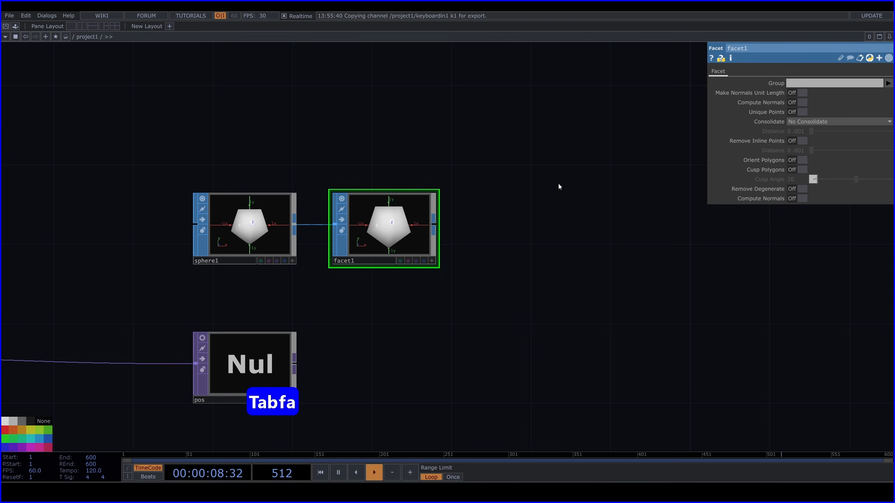
# Turn on Unique Points and the Compute Normals option below Remove Degenerate on facet1, and inspect the faceted shape in its viewer
pyautogui.click(799, 112)
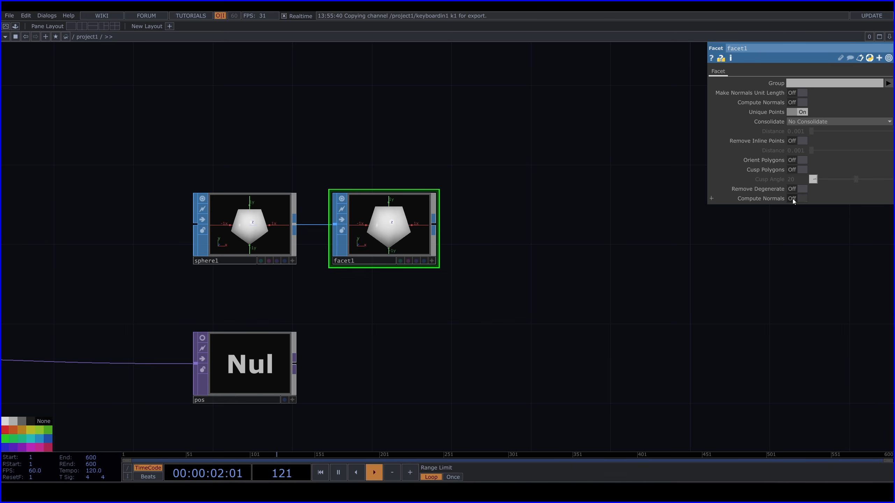
pyautogui.click(798, 199)
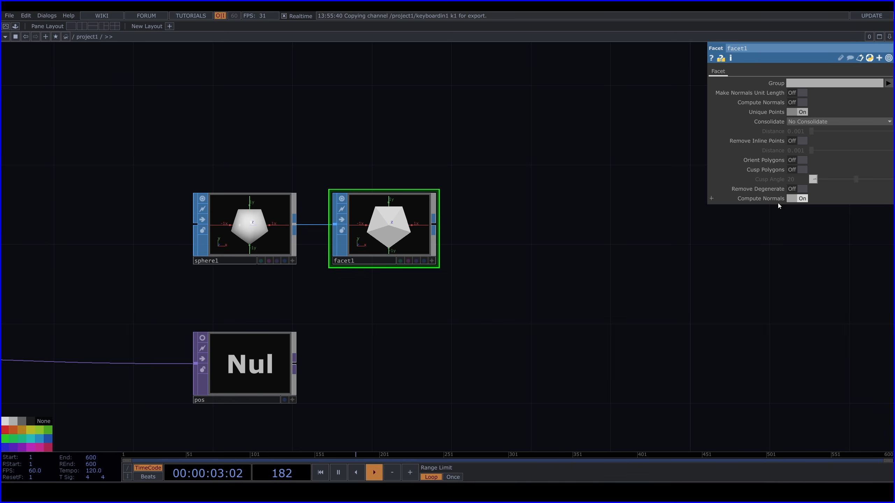
pyautogui.click(432, 261)
pyautogui.scroll(3, 400, 156)
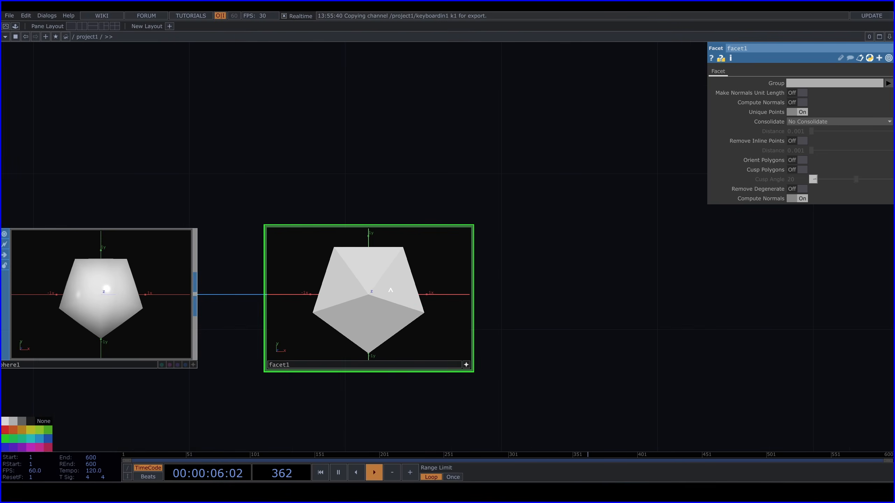
pyautogui.moveTo(390, 290); pyautogui.dragTo(458, 360)
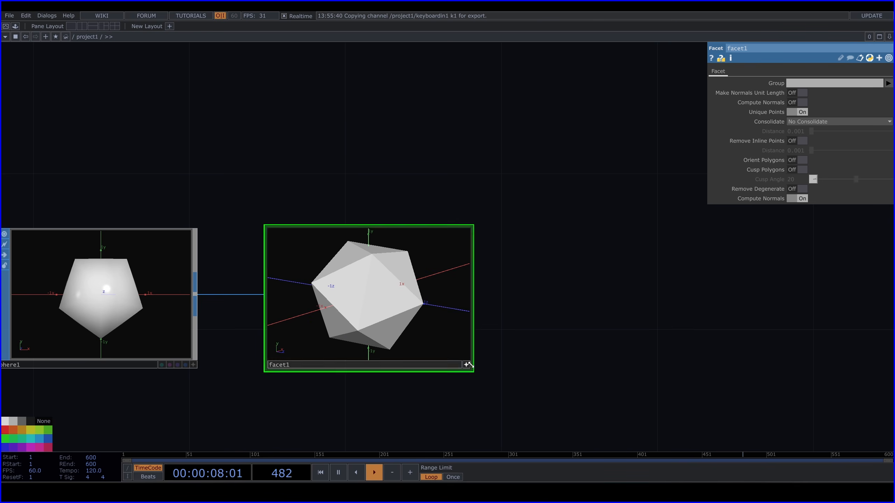
pyautogui.click(513, 282)
# Turn off the node viewers of sphere1 and facet1
pyautogui.scroll(-3, 514, 281)
pyautogui.click(258, 258)
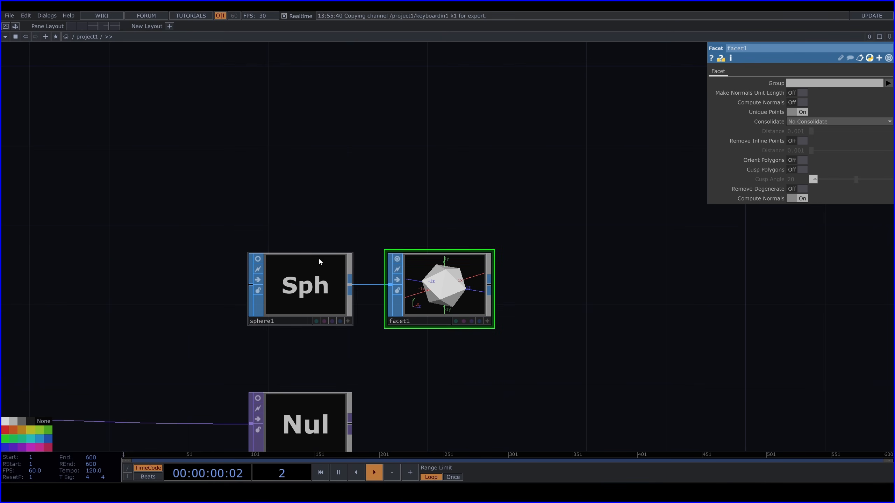
pyautogui.click(397, 258)
# Add a Transform SOP connected to the output of facet1 and set its Uniform Scale to 0.05
pyautogui.moveTo(373, 165); pyautogui.dragTo(179, 118)
pyautogui.click(295, 238)
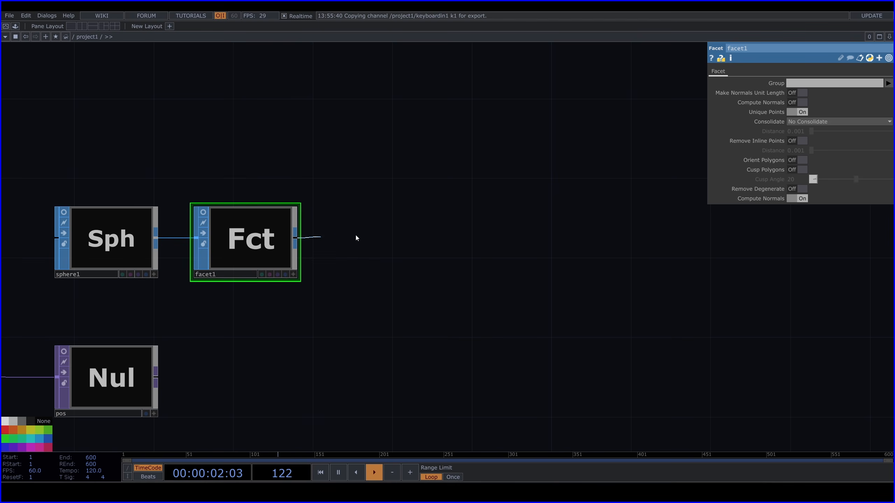
pyautogui.press('Tab')
pyautogui.write('tr')
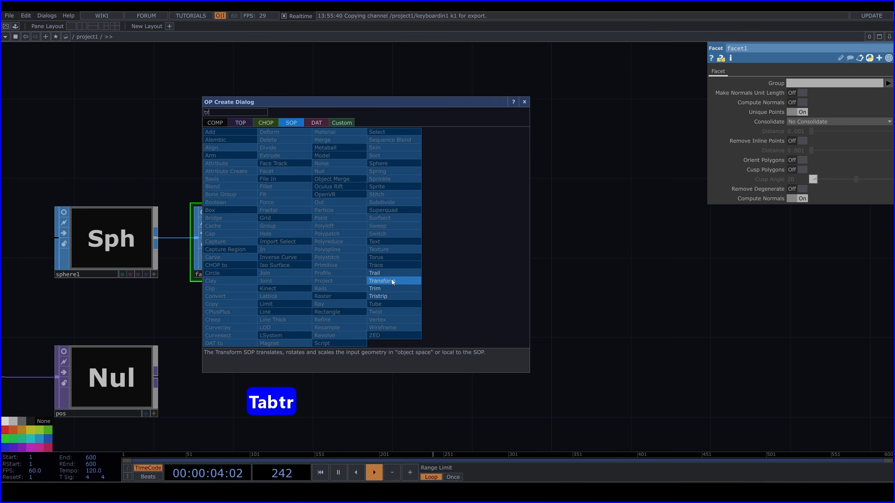
pyautogui.click(391, 280)
pyautogui.click(388, 245)
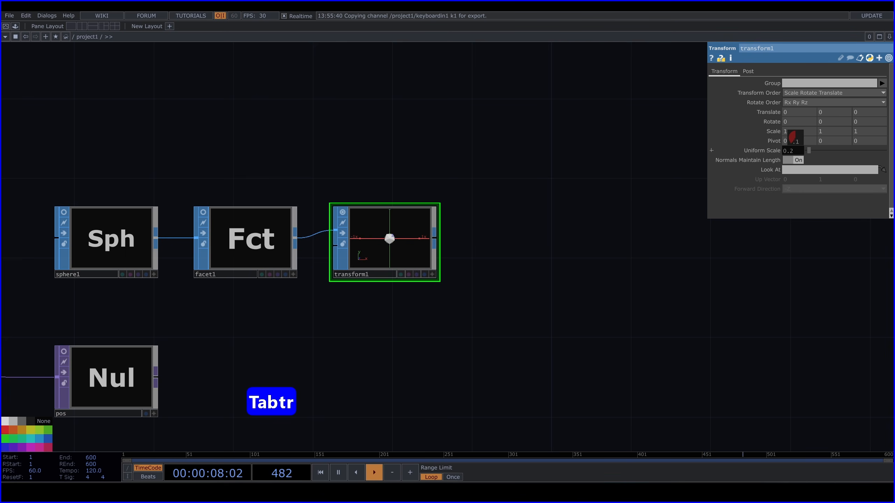
pyautogui.moveTo(795, 142)
pyautogui.mouseDown(button='middle')
pyautogui.moveTo(796, 159)
pyautogui.moveTo(791, 136)
pyautogui.mouseUp(button='middle')
# Add a Null SOP connected to the output of transform1
pyautogui.scroll(-5, 379, 194)
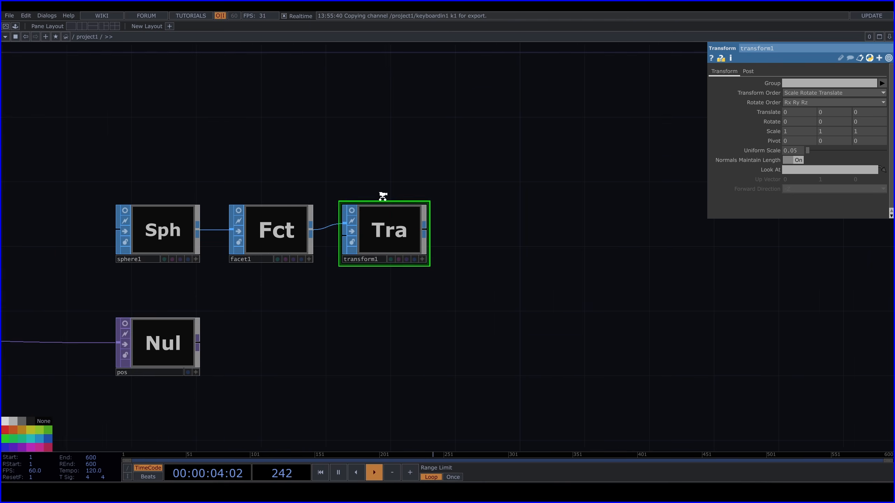
pyautogui.moveTo(398, 225); pyautogui.dragTo(335, 228)
pyautogui.press('Tab')
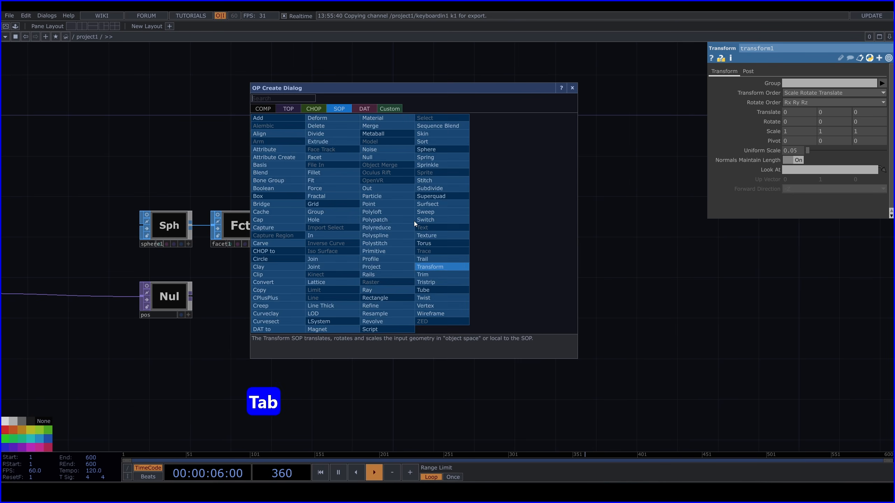
pyautogui.write('nu')
pyautogui.click(376, 156)
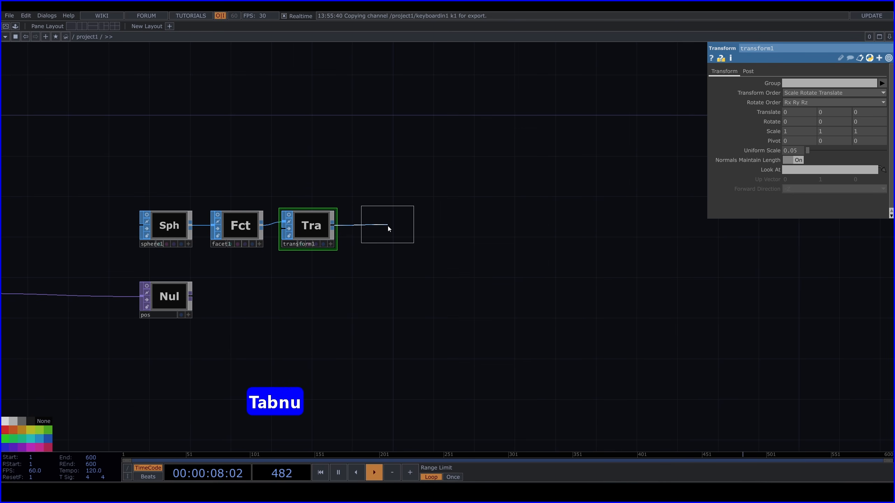
pyautogui.click(390, 231)
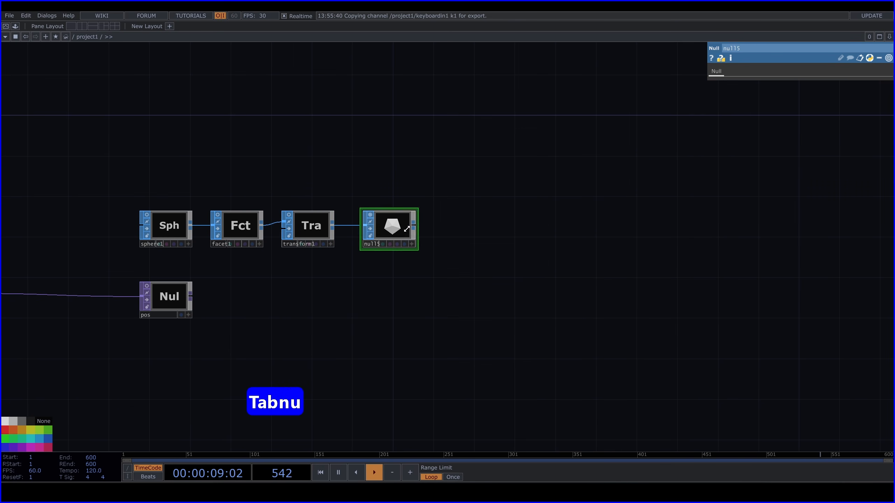
# Turn off null5's node viewer and add a Geometry COMP connected to null5's output
pyautogui.moveTo(440, 221); pyautogui.dragTo(396, 204)
pyautogui.click(372, 207)
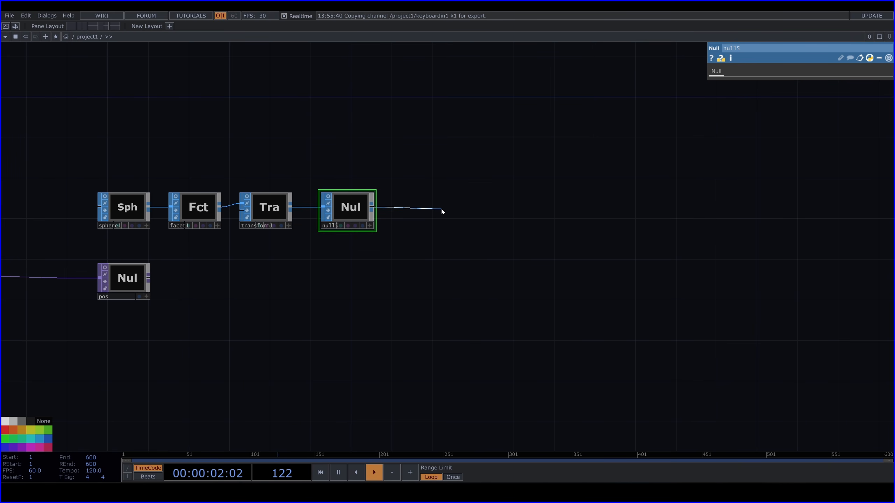
pyautogui.press('Tab')
pyautogui.write('ge')
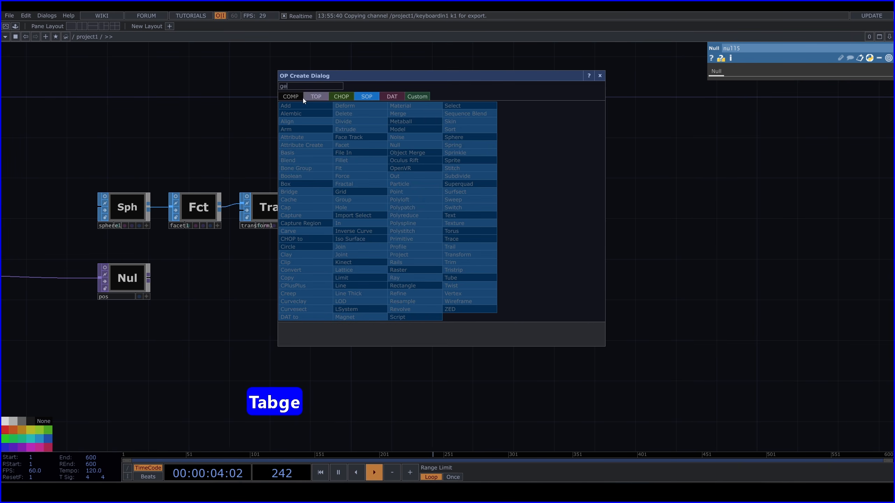
pyautogui.click(305, 165)
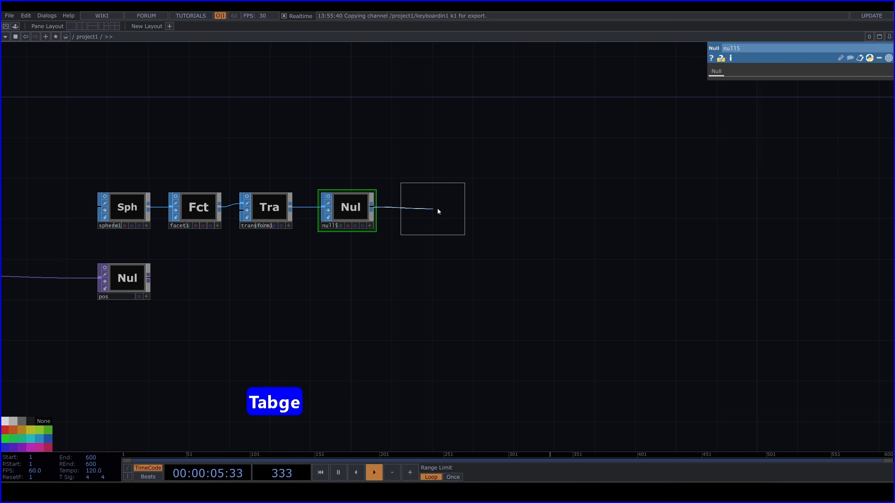
pyautogui.click(494, 210)
# Add a Light COMP and a Camera COMP side by side above geo1
pyautogui.moveTo(578, 168); pyautogui.dragTo(477, 148)
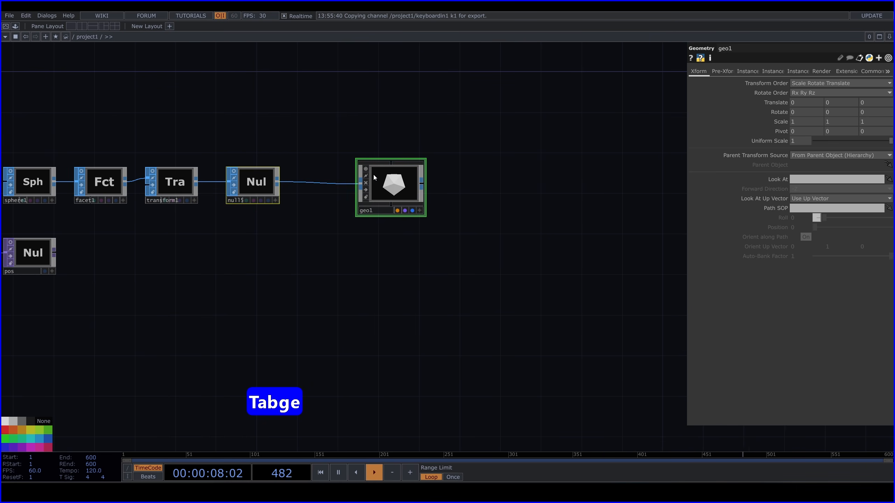
pyautogui.press('Tab')
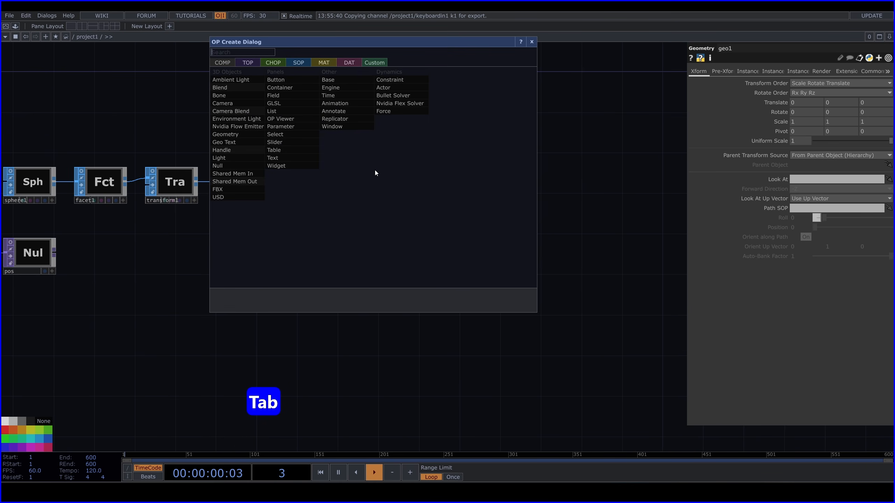
pyautogui.write('li')
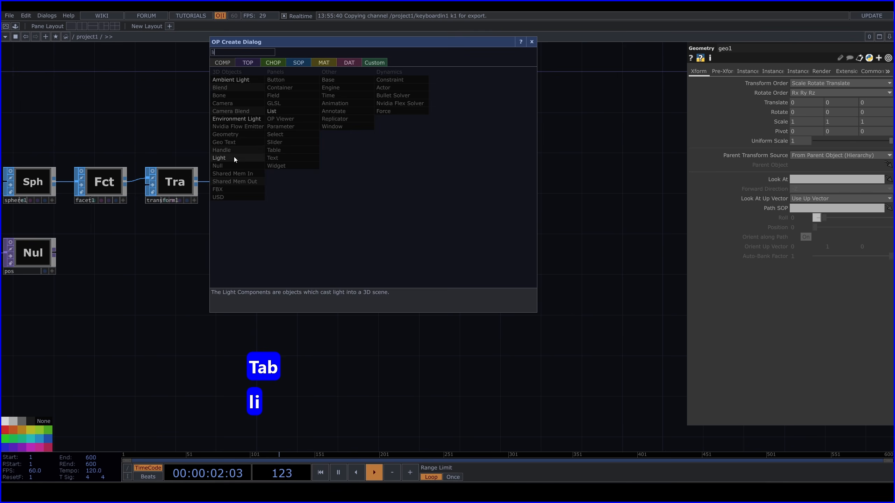
pyautogui.click(235, 157)
pyautogui.press('Tab')
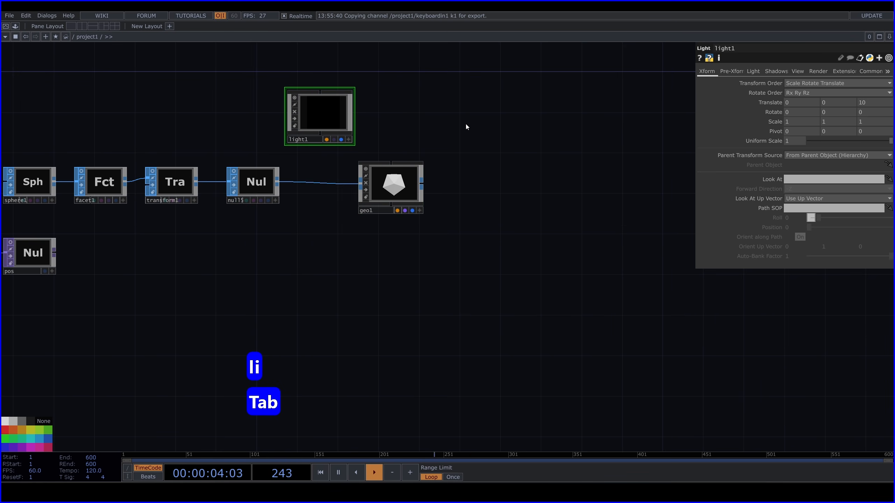
pyautogui.write('ca')
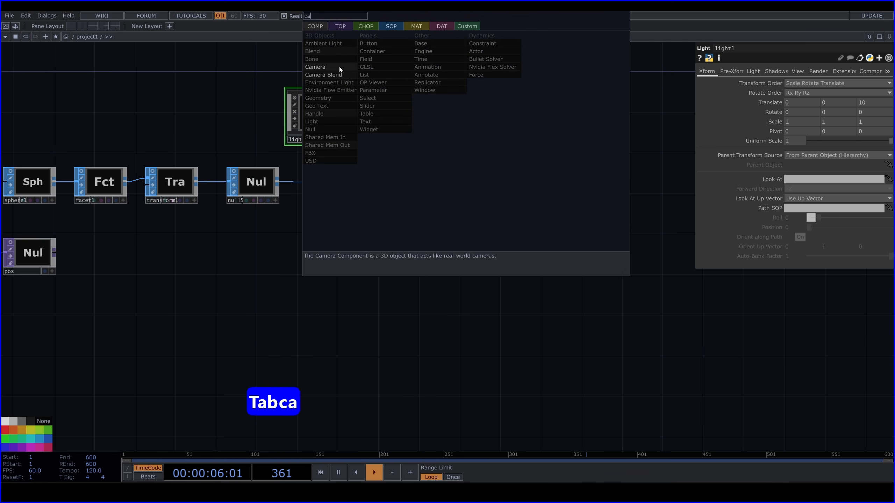
pyautogui.click(339, 67)
pyautogui.click(407, 113)
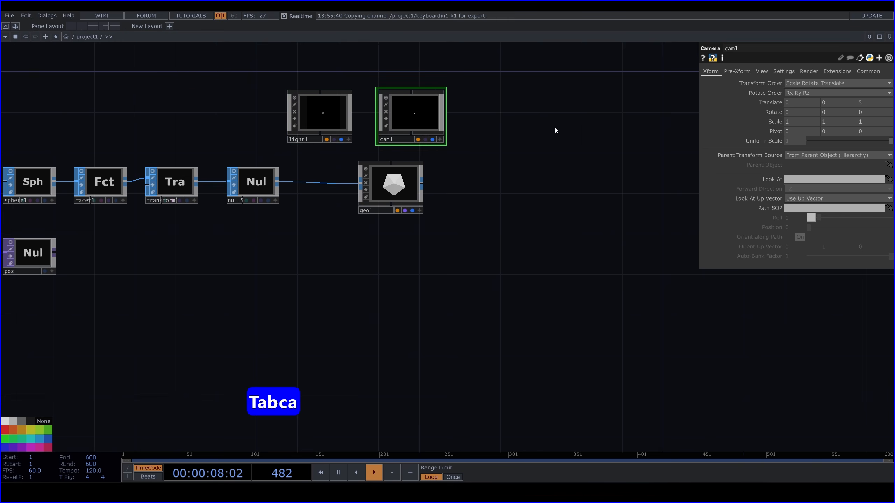
# Add a Render TOP beside geo1 to render the camera, light and geometry
pyautogui.moveTo(555, 126); pyautogui.dragTo(470, 123)
pyautogui.press('Tab')
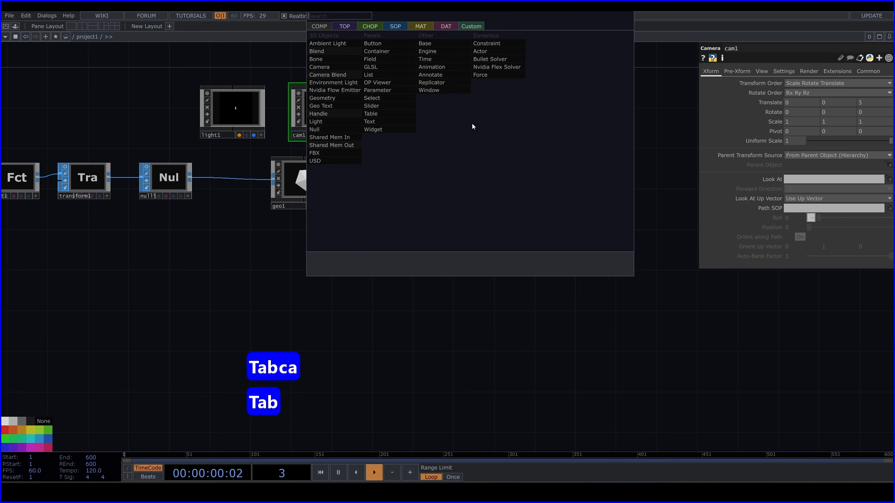
pyautogui.write('re')
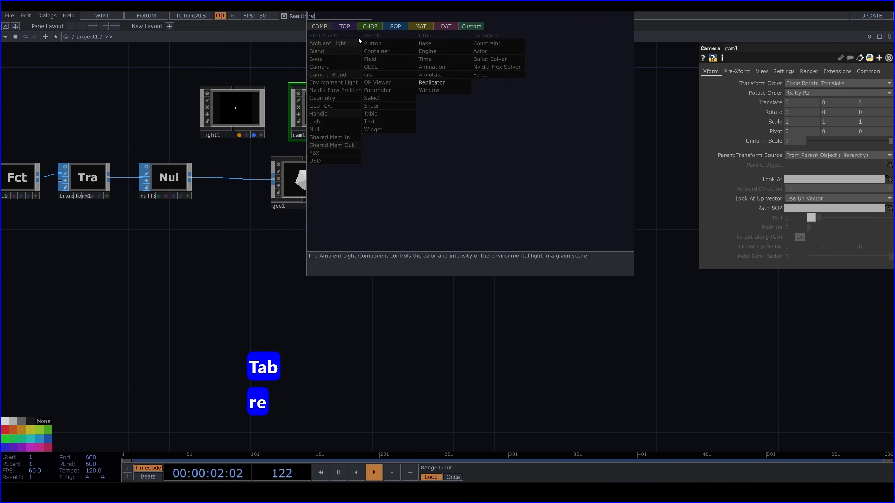
pyautogui.click(344, 26)
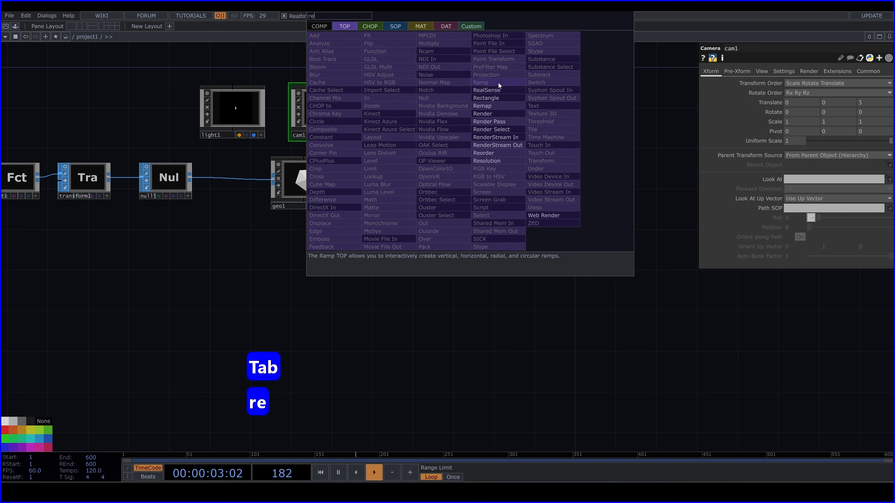
pyautogui.click(490, 115)
pyautogui.click(437, 181)
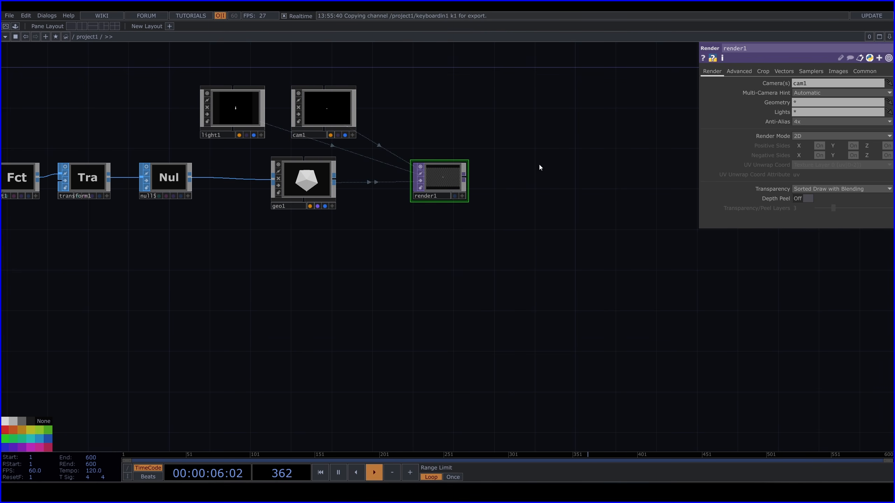
# Set the resolution of render1 to 1920 x 1080
pyautogui.click(857, 72)
pyautogui.click(888, 84)
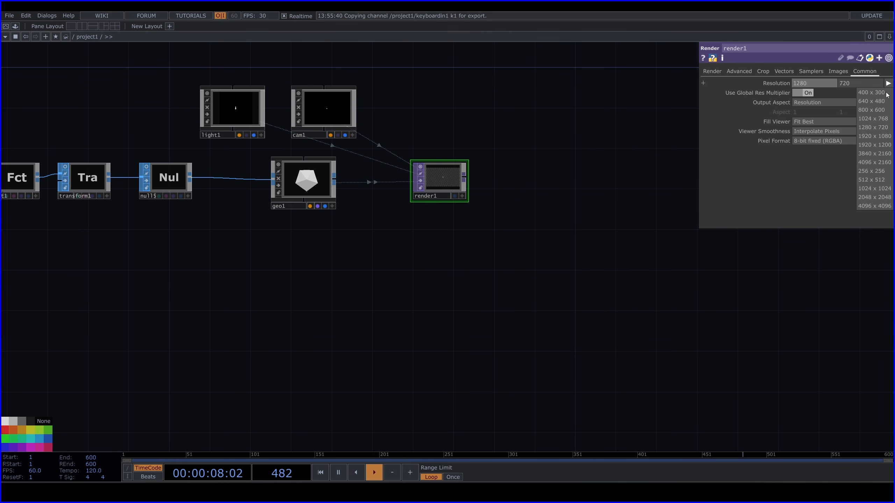
pyautogui.click(884, 136)
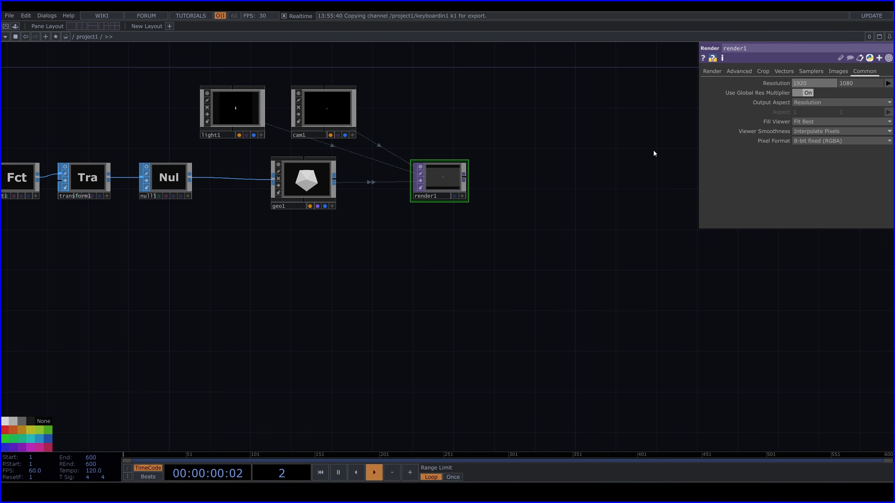
# Add a Null TOP connected to the output of render1 and place it far away, leaving a wide gap between them
pyautogui.moveTo(475, 182); pyautogui.dragTo(300, 190)
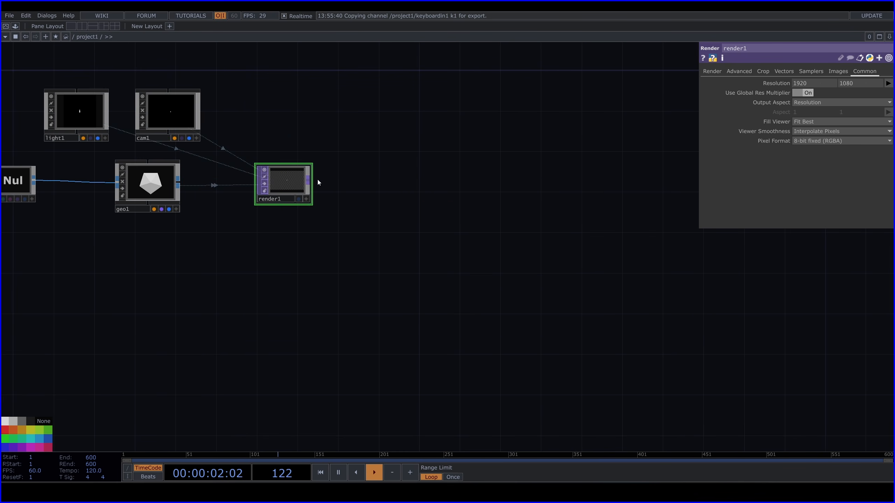
pyautogui.click(310, 181)
pyautogui.press('Tab')
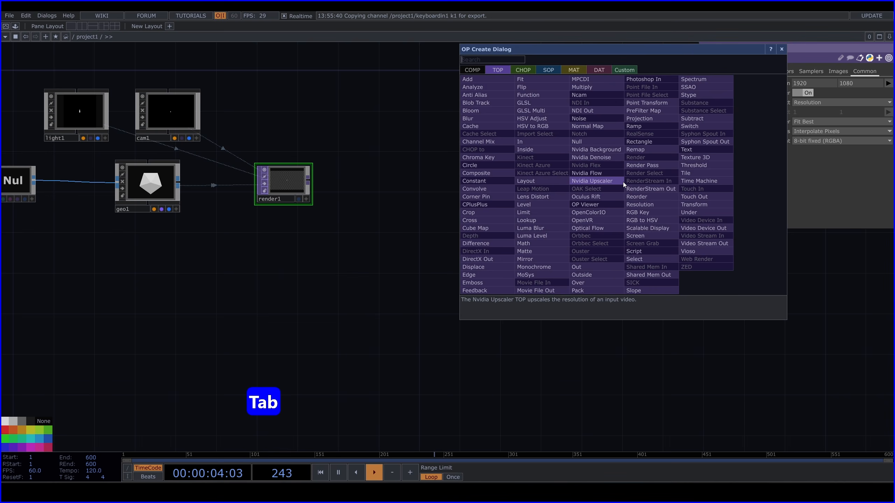
pyautogui.write('nu')
pyautogui.click(603, 142)
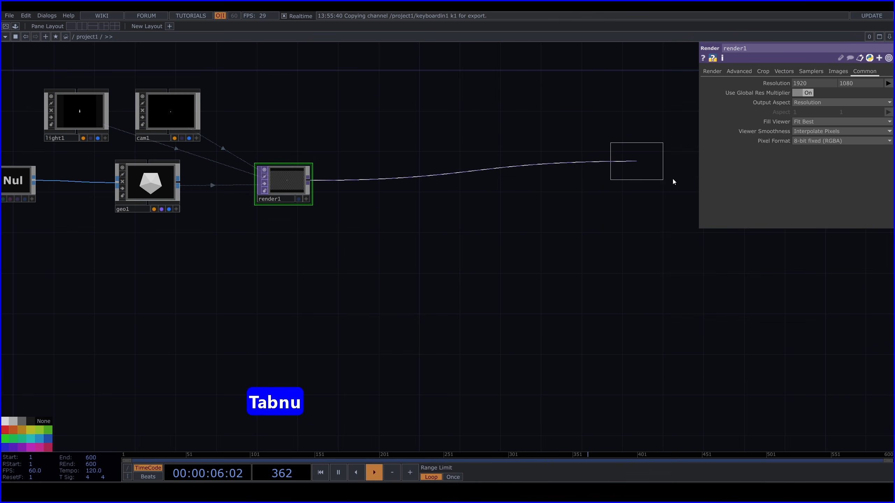
pyautogui.click(673, 180)
pyautogui.moveTo(673, 182); pyautogui.dragTo(455, 167, button='middle')
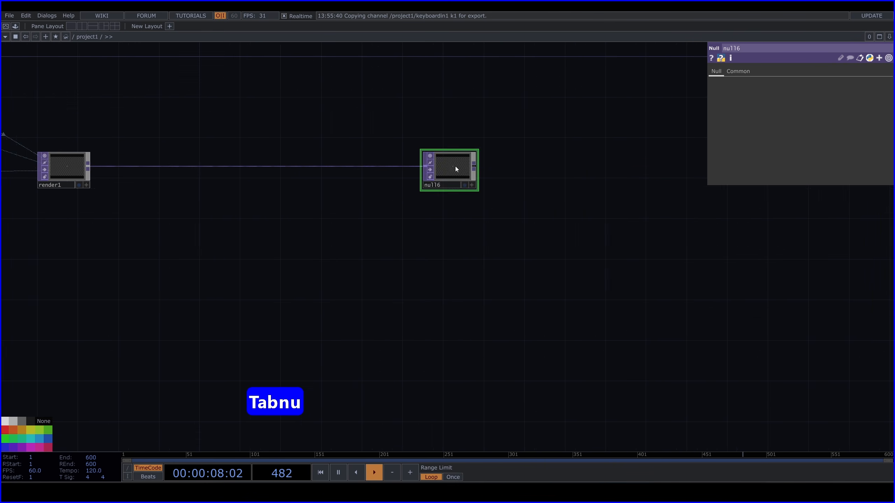
pyautogui.moveTo(455, 169); pyautogui.dragTo(627, 169)
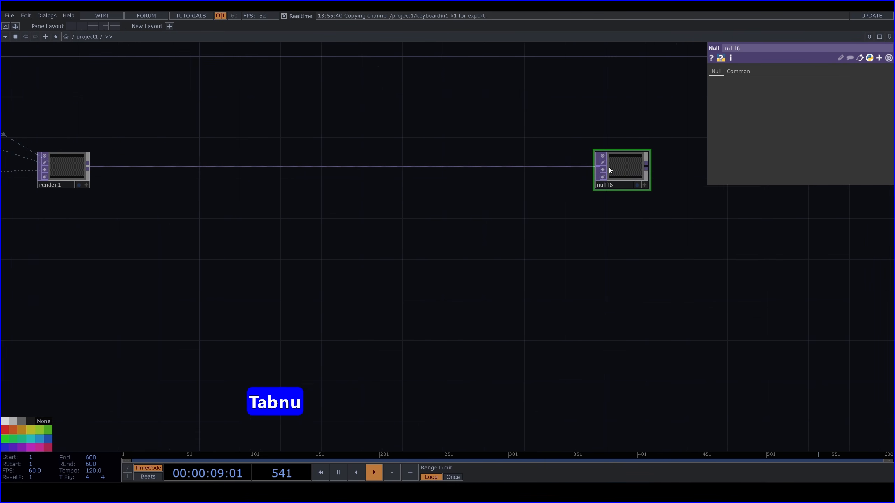
# Display null6 as the network background and turn off the node viewer of render1
pyautogui.click(637, 185)
pyautogui.press('h')
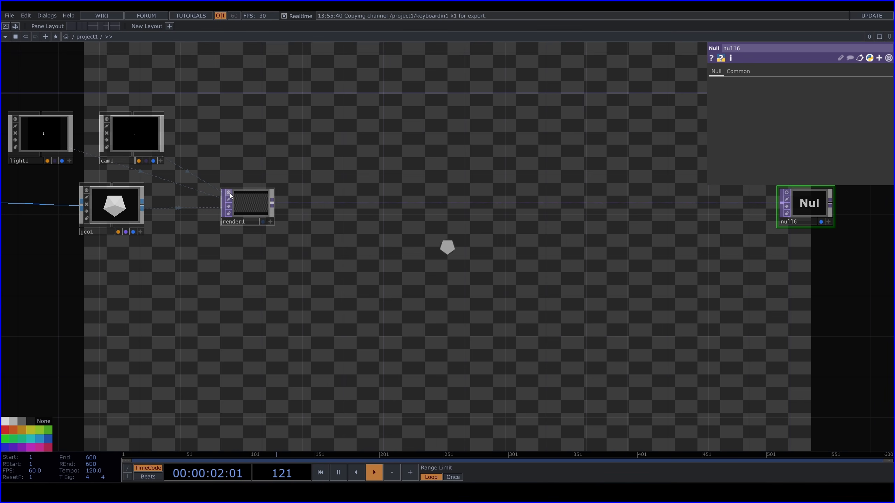
pyautogui.click(230, 193)
pyautogui.moveTo(556, 175); pyautogui.dragTo(372, 183)
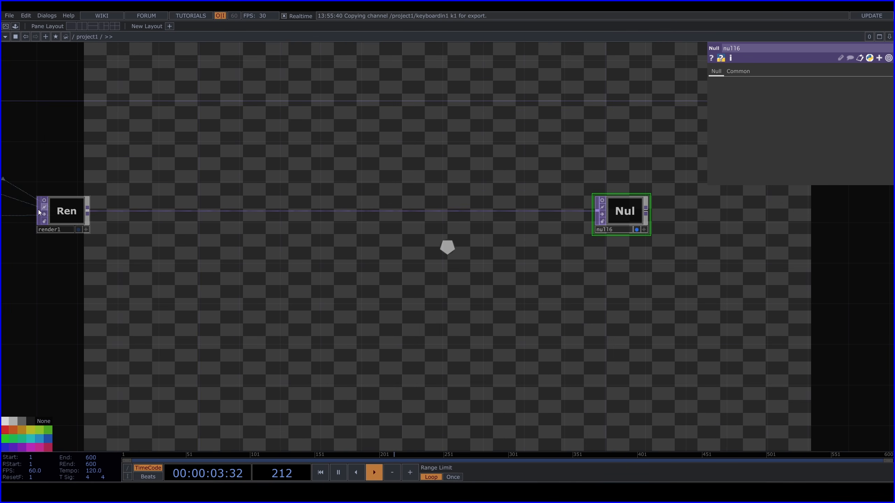
# Set the Pixel Format of render1 to 32-bit float (RGBA) and move null6 slightly farther from it
pyautogui.click(73, 204)
pyautogui.click(808, 140)
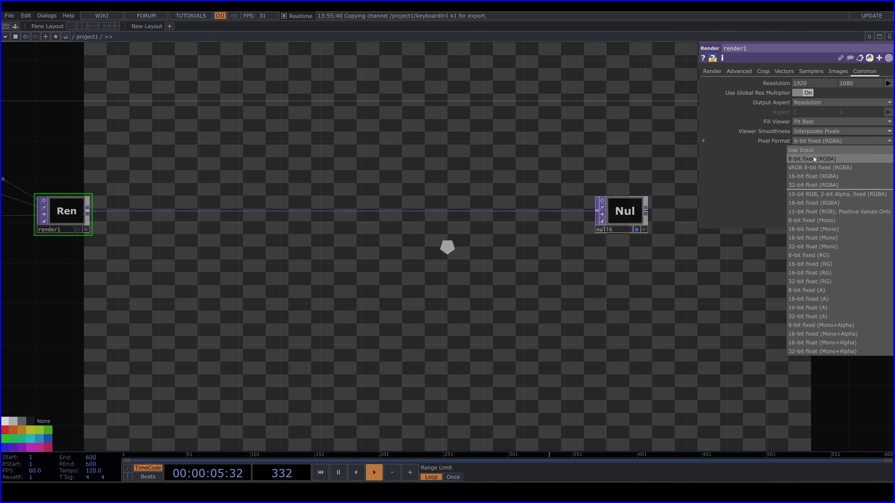
pyautogui.click(829, 183)
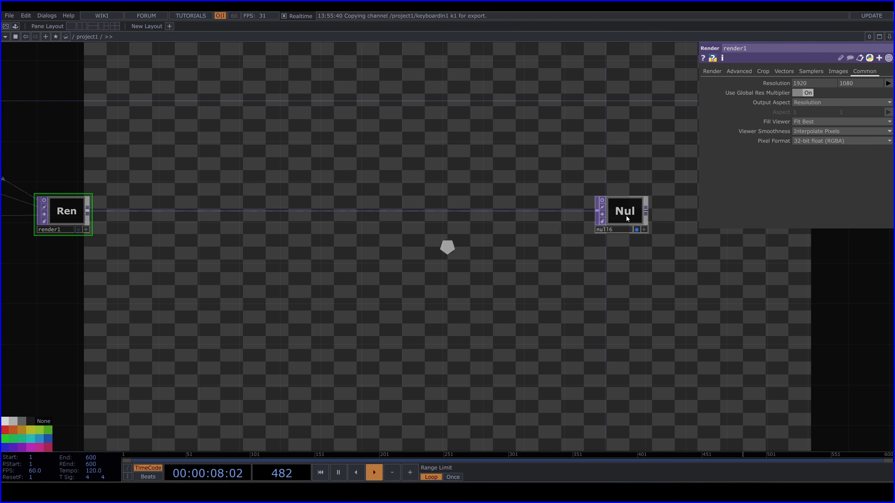
pyautogui.moveTo(626, 216); pyautogui.dragTo(664, 213)
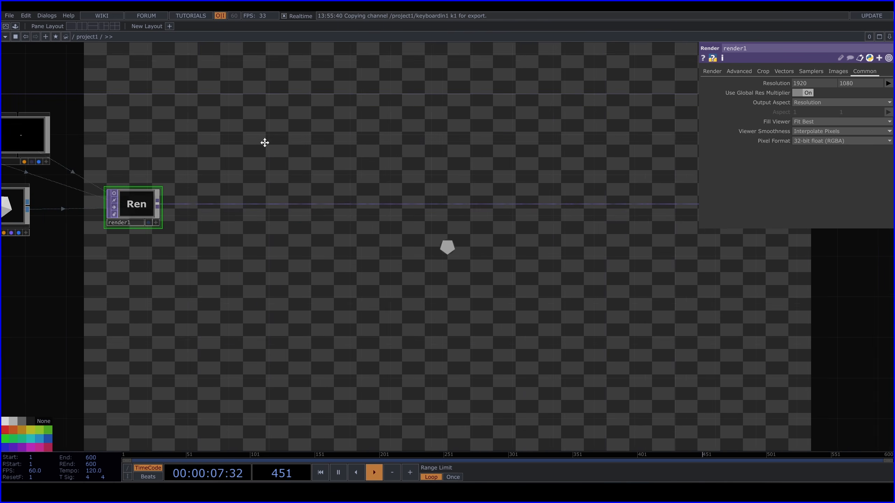
# Turn on the lock flag of null2, the Null SOP following trace1
pyautogui.press('h')
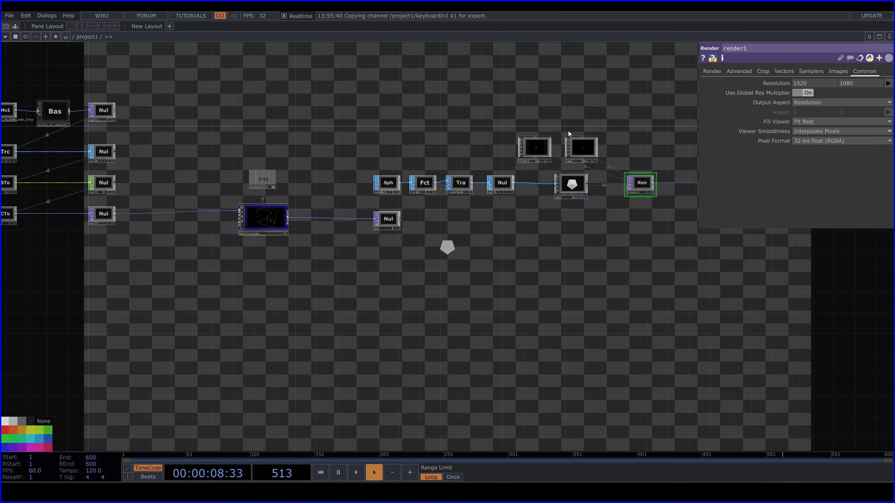
pyautogui.moveTo(470, 126); pyautogui.dragTo(517, 132)
pyautogui.scroll(5, 373, 170)
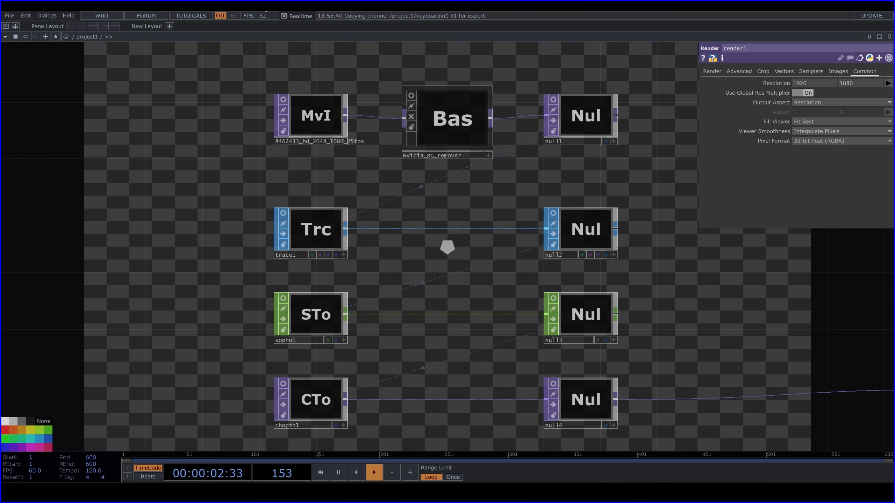
pyautogui.click(555, 245)
pyautogui.moveTo(772, 277); pyautogui.dragTo(495, 240)
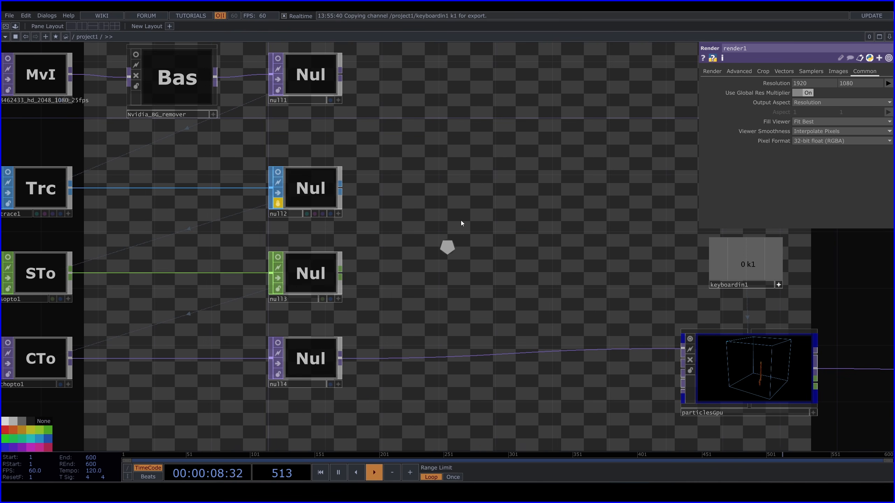
# Insert a Transform TOP between render1 and null6, set its background alpha to 1 and enable Comp Over Background Color
pyautogui.scroll(-3, 461, 217)
pyautogui.moveTo(525, 212); pyautogui.dragTo(264, 171)
pyautogui.scroll(-3, 293, 169)
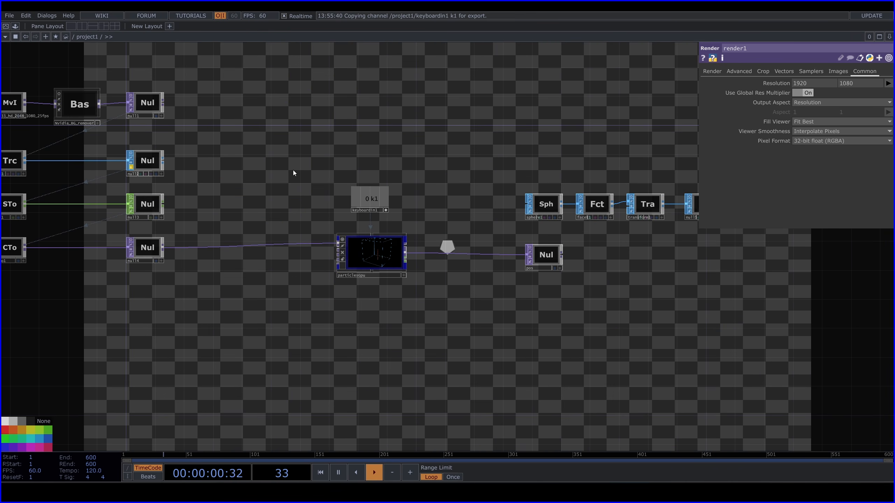
pyautogui.moveTo(641, 296); pyautogui.dragTo(481, 300)
pyautogui.moveTo(600, 313); pyautogui.dragTo(379, 310)
pyautogui.moveTo(469, 243); pyautogui.dragTo(267, 229)
pyautogui.moveTo(372, 251); pyautogui.dragTo(192, 266)
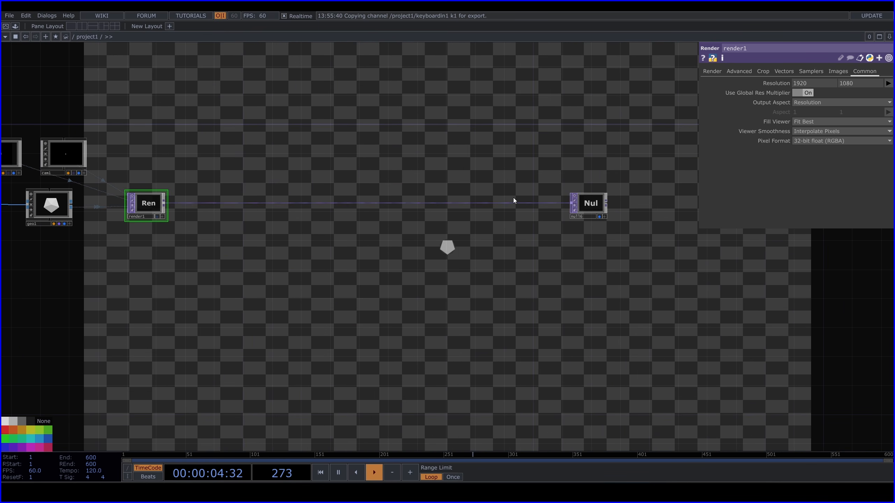
pyautogui.rightClick(516, 204)
pyautogui.click(539, 195)
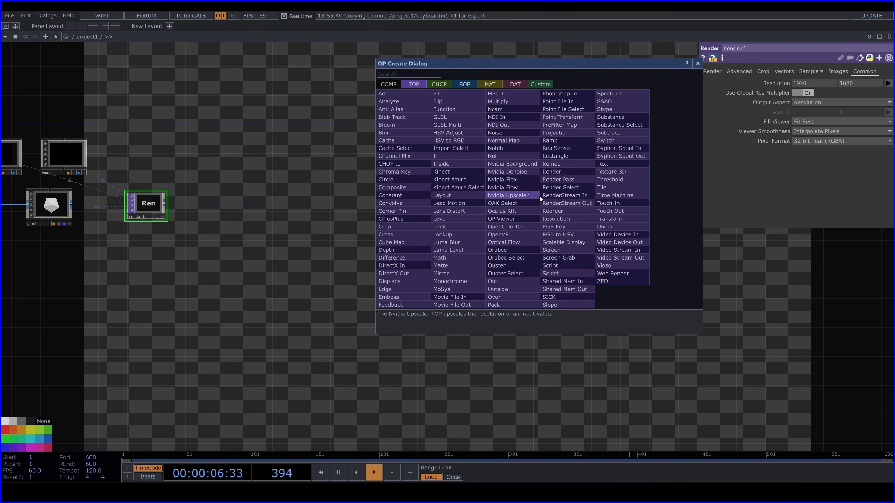
pyautogui.write('tr')
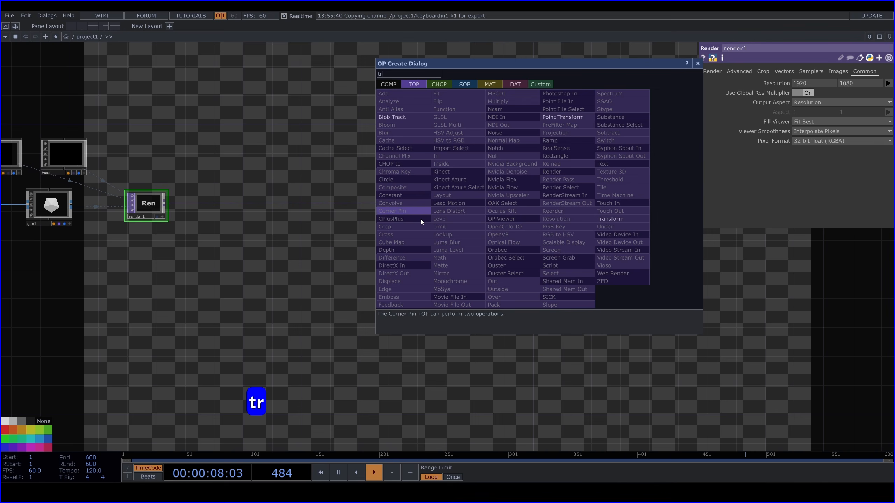
pyautogui.click(624, 219)
pyautogui.click(542, 204)
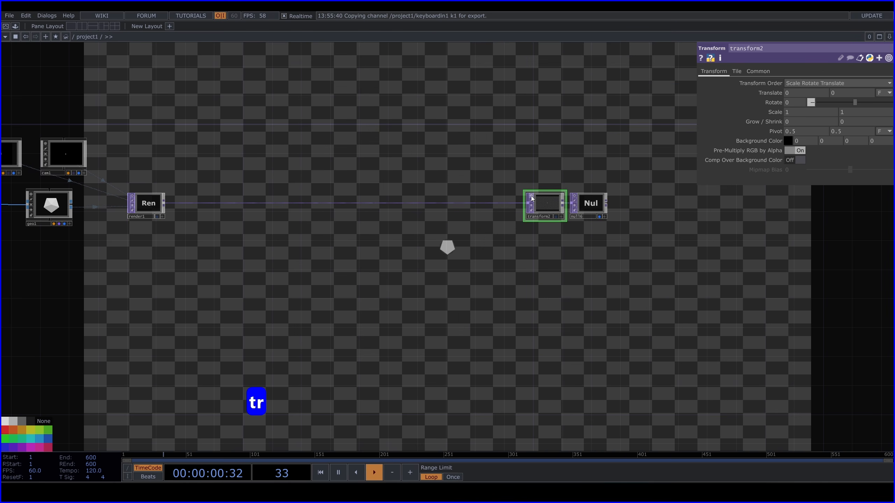
pyautogui.moveTo(550, 206); pyautogui.dragTo(542, 206)
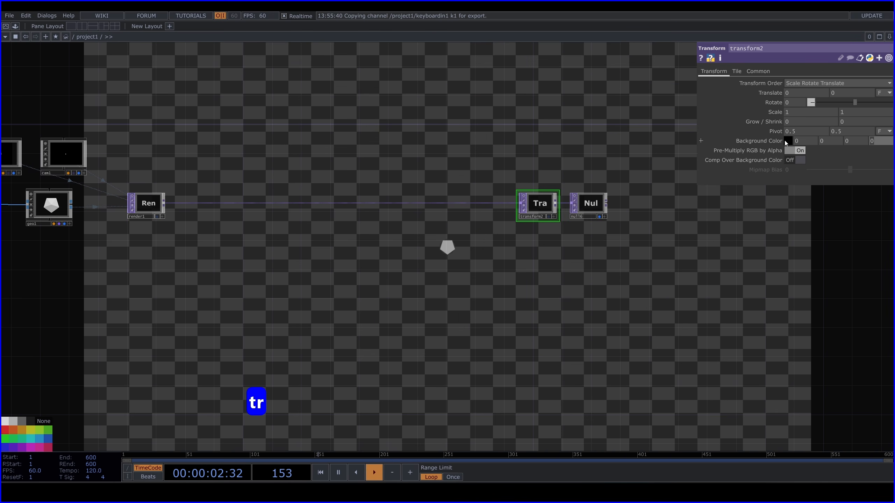
pyautogui.click(801, 160)
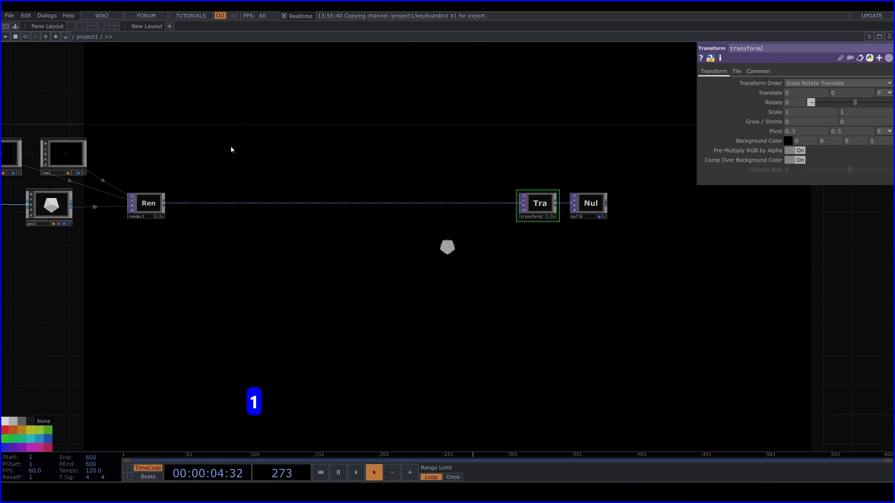
# Turn off the node viewers of light1, cam1 and geo1
pyautogui.moveTo(211, 154); pyautogui.dragTo(411, 178)
pyautogui.moveTo(237, 304); pyautogui.dragTo(402, 302)
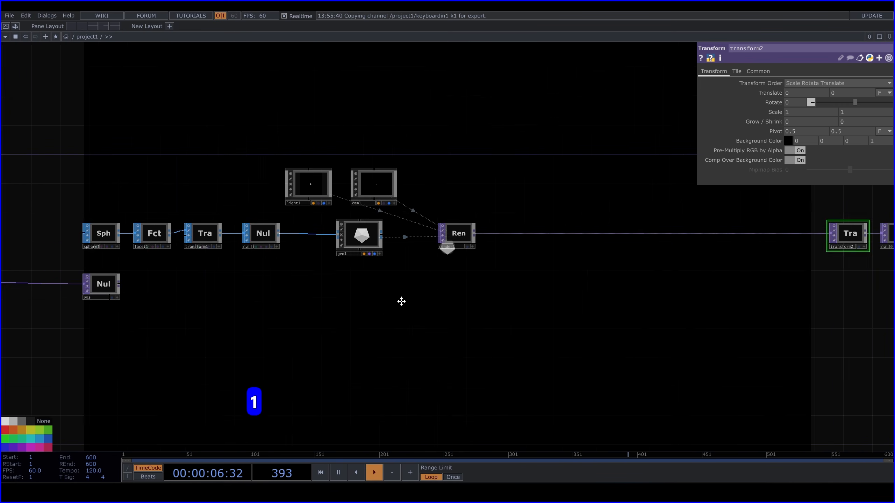
pyautogui.click(365, 180)
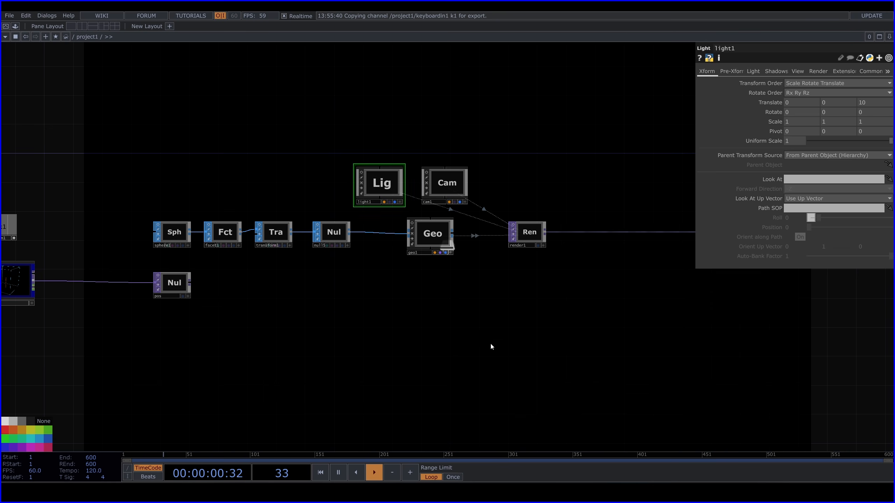
pyautogui.moveTo(492, 346); pyautogui.dragTo(579, 313)
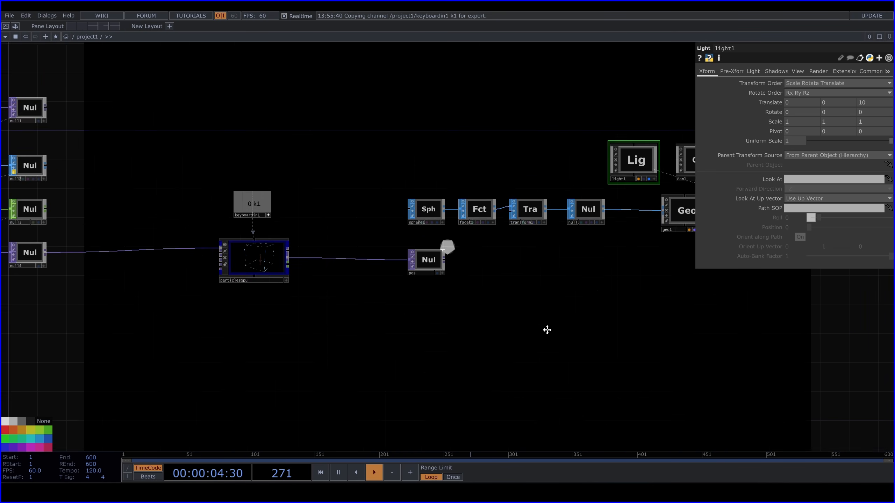
pyautogui.moveTo(547, 329); pyautogui.dragTo(643, 297)
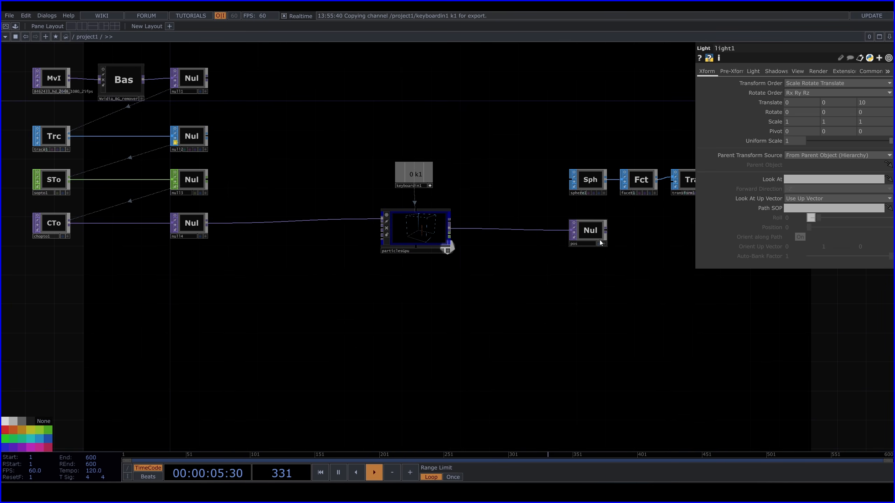
pyautogui.moveTo(625, 268); pyautogui.dragTo(296, 250)
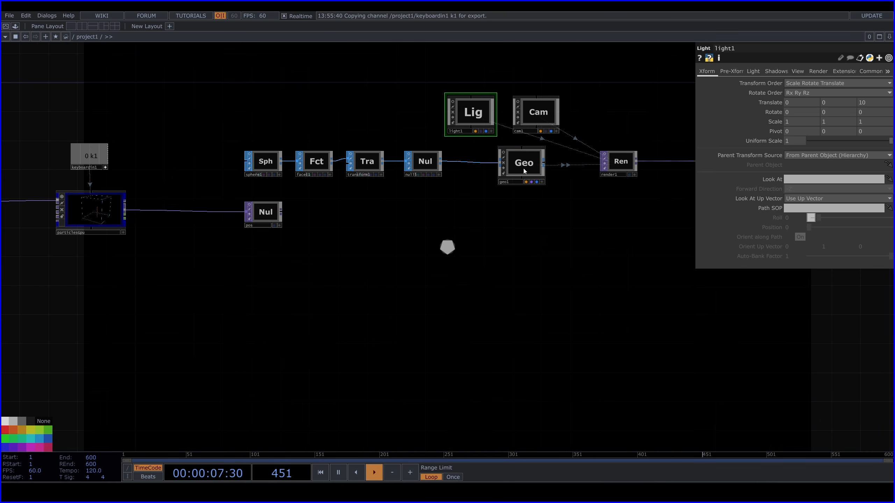
# Arrange light1, cam1 and geo1 in a vertical column, with light1 uppermost and geo1 in line with null5
pyautogui.click(523, 166)
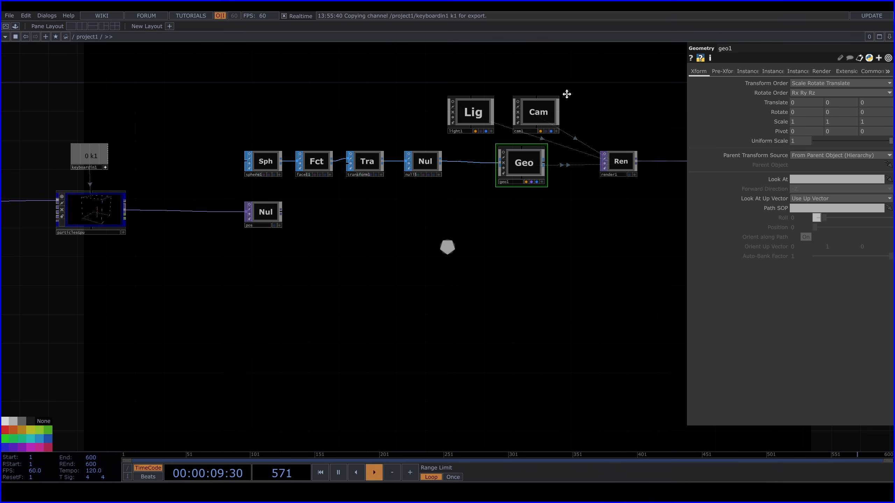
pyautogui.moveTo(567, 94); pyautogui.dragTo(530, 165)
pyautogui.moveTo(428, 182); pyautogui.dragTo(492, 117)
pyautogui.moveTo(505, 189); pyautogui.dragTo(487, 179)
pyautogui.moveTo(506, 127); pyautogui.dragTo(491, 124)
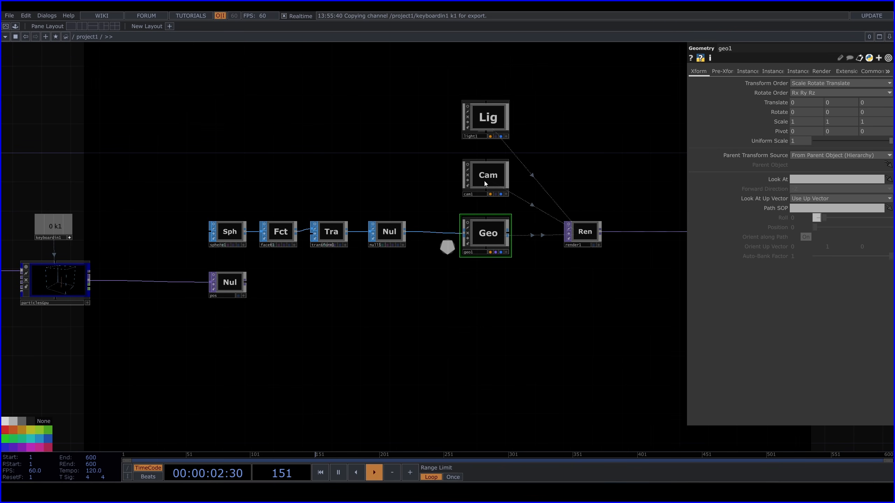
# Enable instancing on geo1 and assign the pos Null TOP as its Translate OP
pyautogui.click(744, 71)
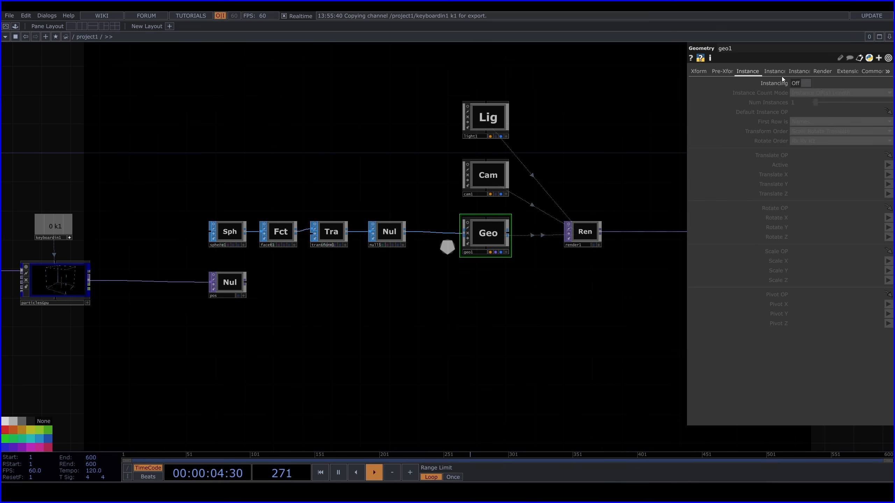
pyautogui.click(804, 84)
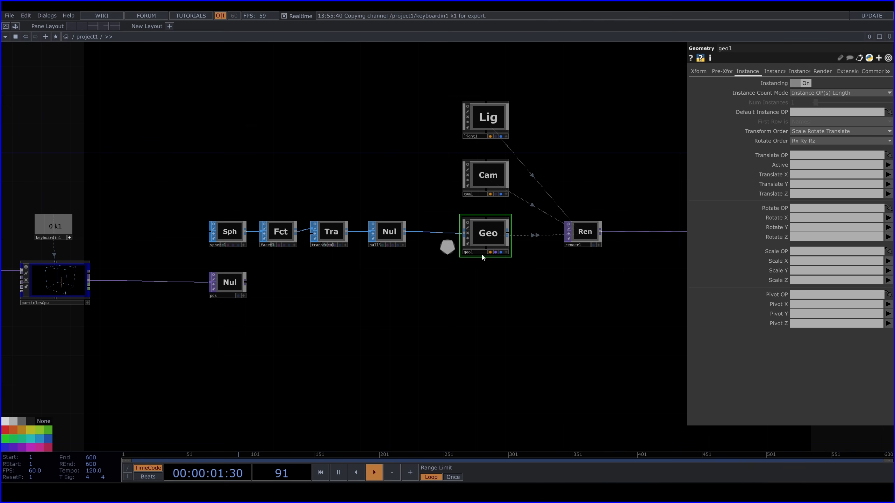
pyautogui.moveTo(296, 301); pyautogui.dragTo(337, 270)
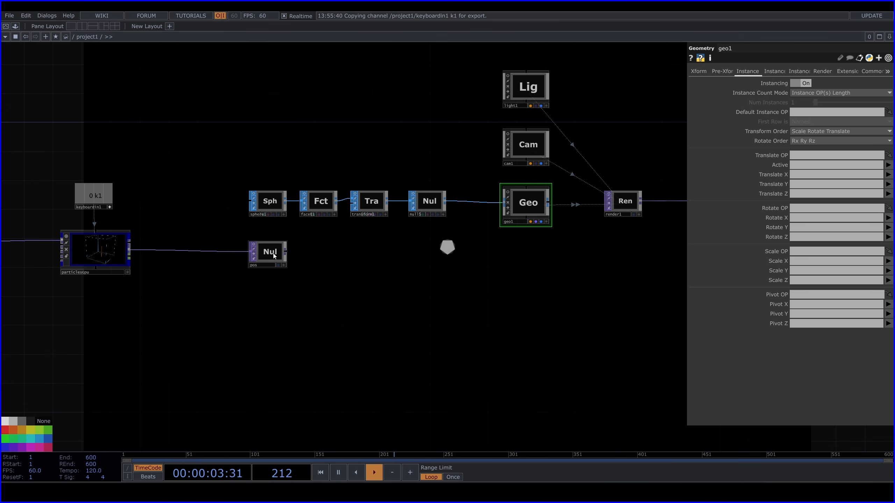
pyautogui.moveTo(274, 255); pyautogui.dragTo(823, 156)
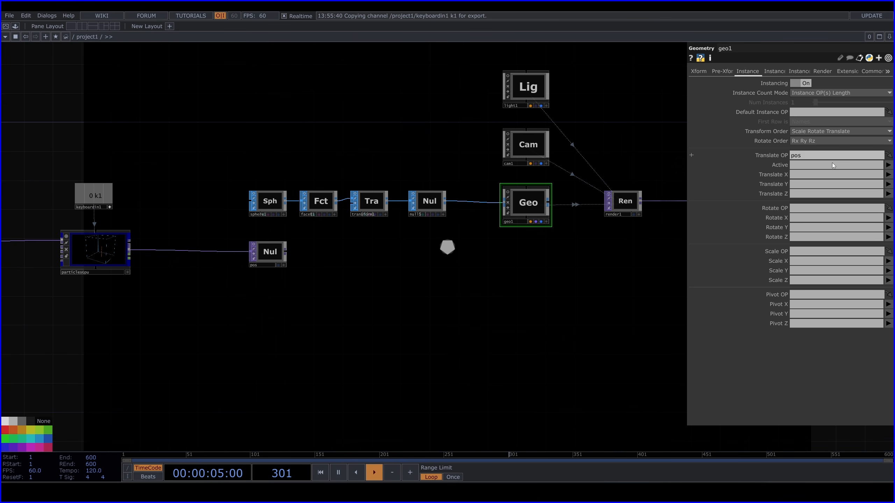
# Map geo1's instance Translate X, Y and Z to the r, g and b channels of pos
pyautogui.click(888, 176)
pyautogui.click(888, 185)
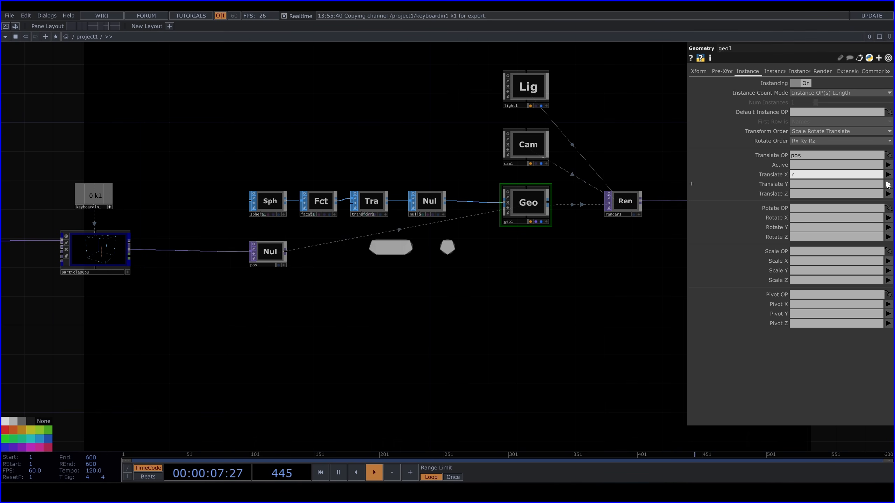
pyautogui.click(888, 184)
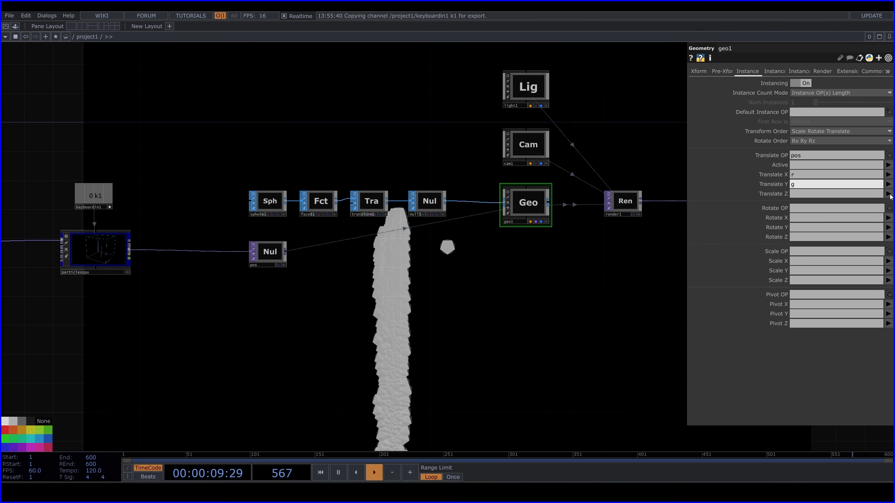
pyautogui.click(890, 203)
pyautogui.click(888, 194)
pyautogui.click(889, 221)
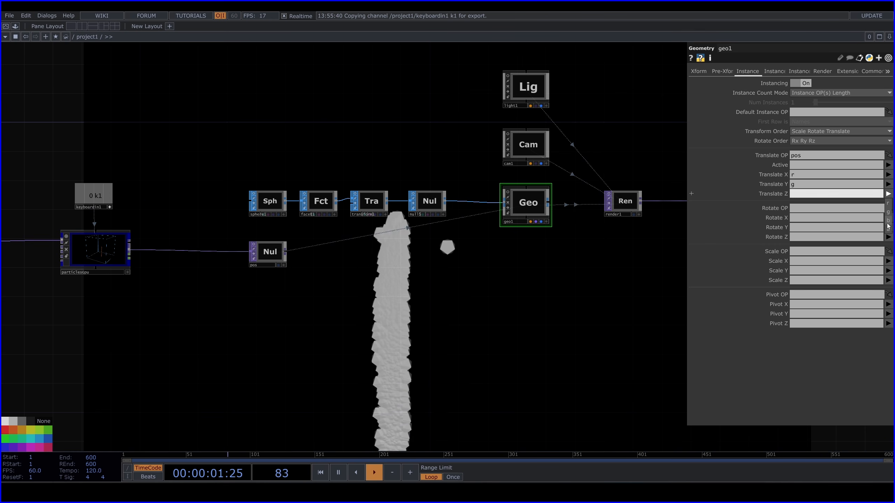
# Reduce the radius of sphere1 to 0.1 on all three axes
pyautogui.moveTo(311, 293); pyautogui.dragTo(377, 304)
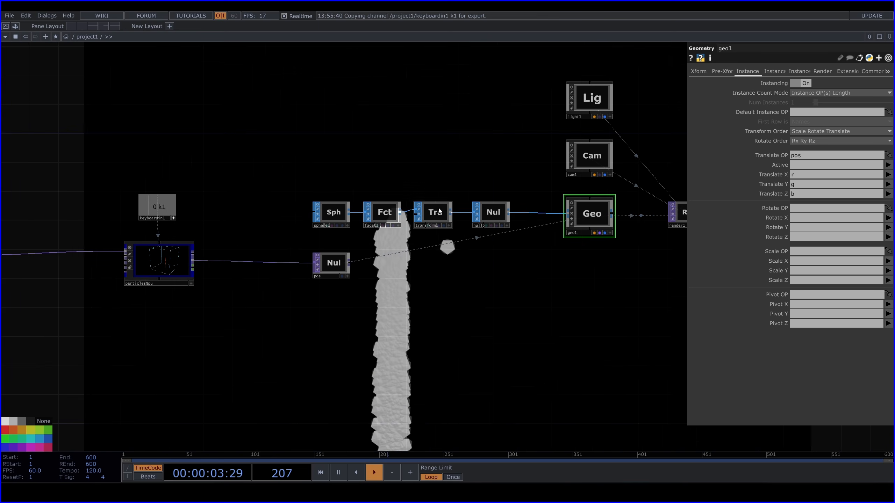
pyautogui.click(336, 213)
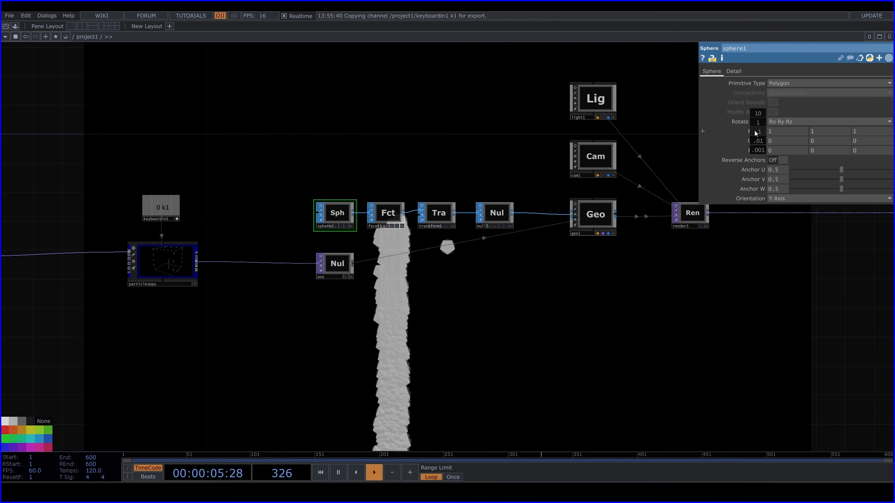
pyautogui.moveTo(754, 130)
pyautogui.mouseDown()
pyautogui.moveTo(755, 114)
pyautogui.moveTo(754, 133)
pyautogui.moveTo(757, 115)
pyautogui.moveTo(741, 139)
pyautogui.mouseUp()
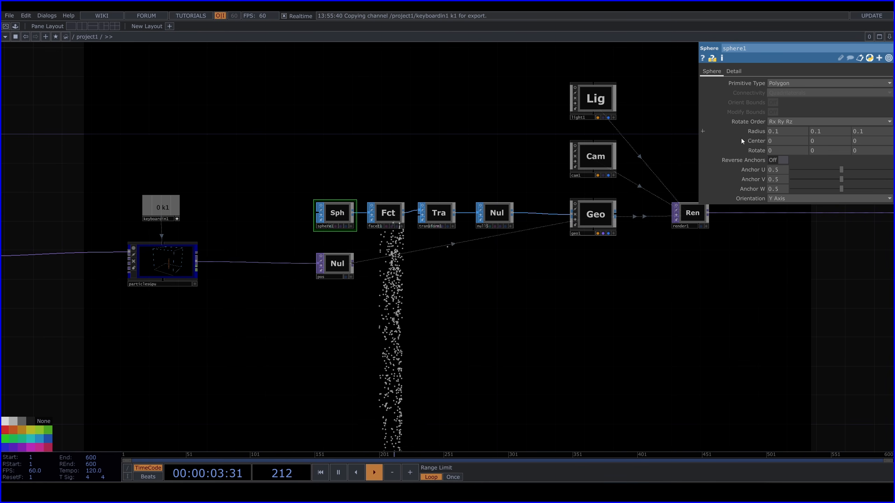
# Set the Birth value of particlesGpu to 500 particles per frame
pyautogui.moveTo(350, 143); pyautogui.dragTo(545, 144)
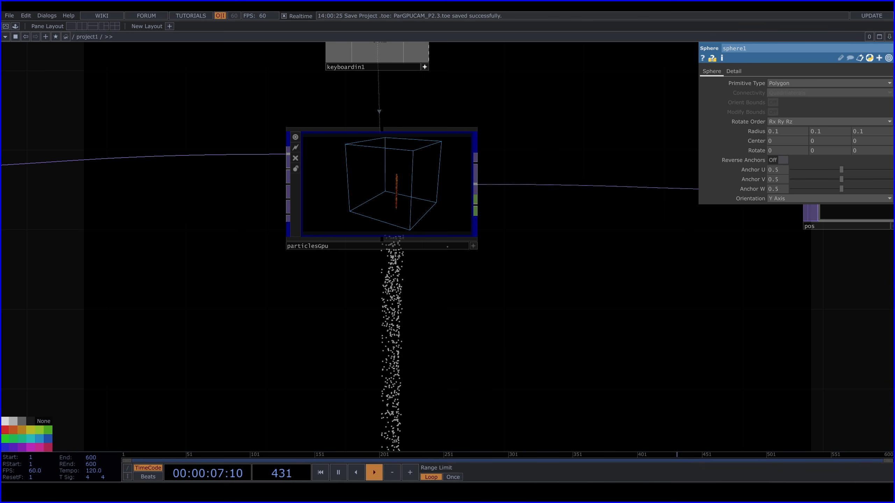
pyautogui.click(415, 185)
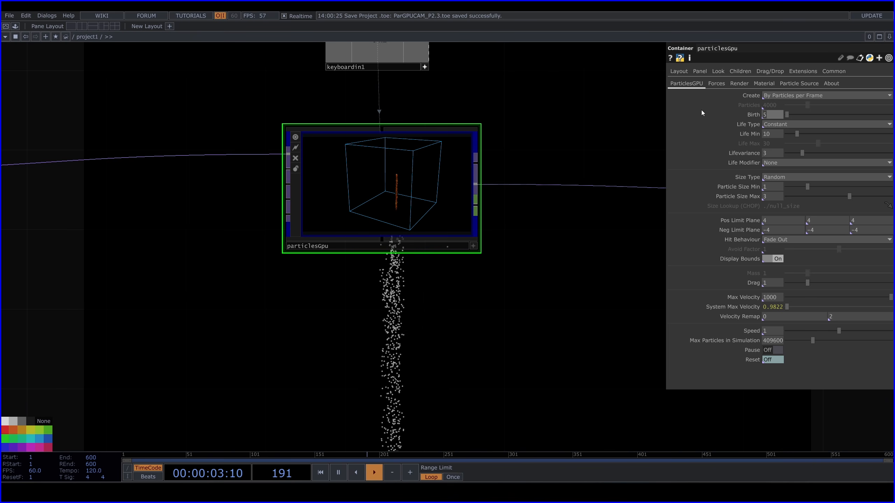
pyautogui.write('5')
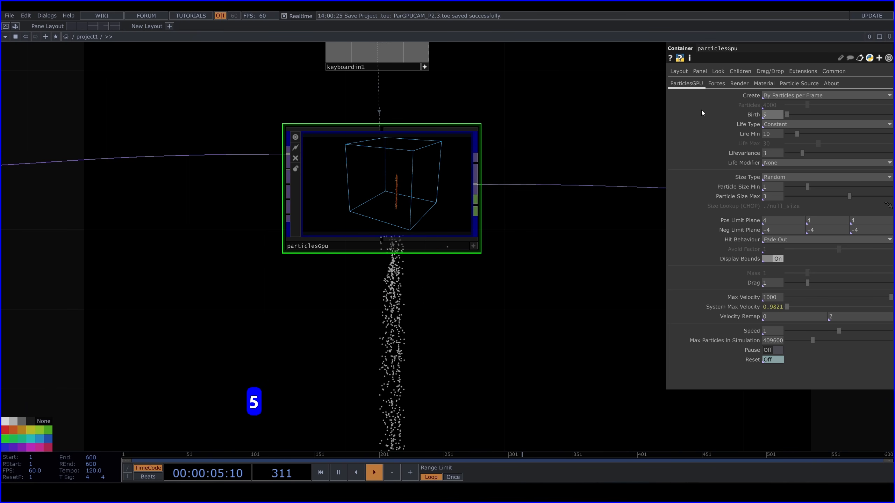
pyautogui.write('00')
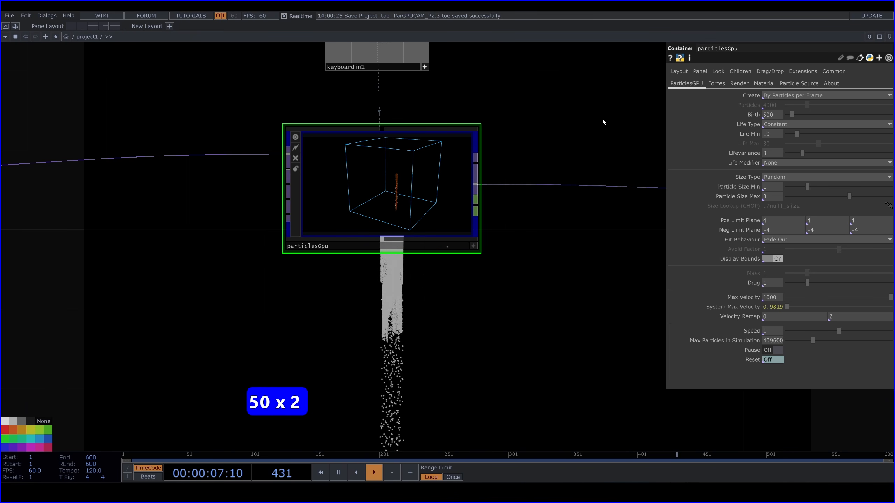
# Set particlesGpu's Life Type to Random, with Life Min 5, Life Max 10 and Lifevariance 1
pyautogui.moveTo(534, 152); pyautogui.dragTo(479, 170)
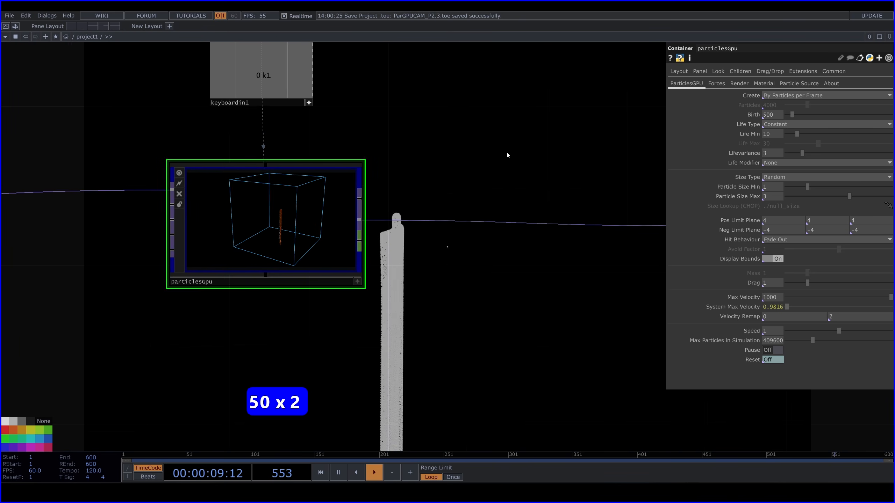
pyautogui.click(793, 123)
pyautogui.click(777, 142)
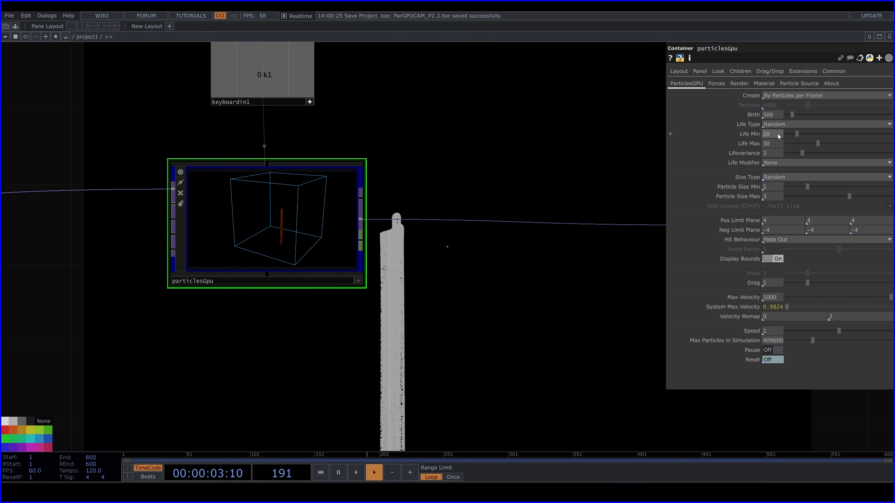
pyautogui.click(777, 133)
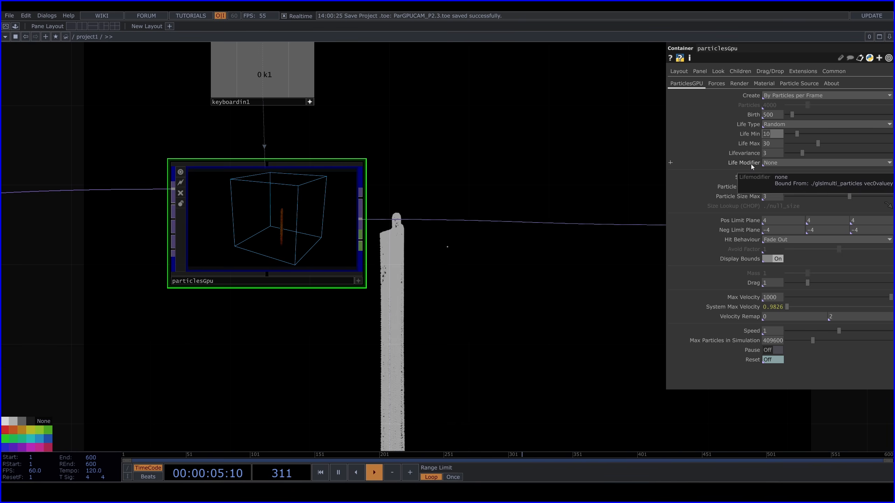
pyautogui.write('5')
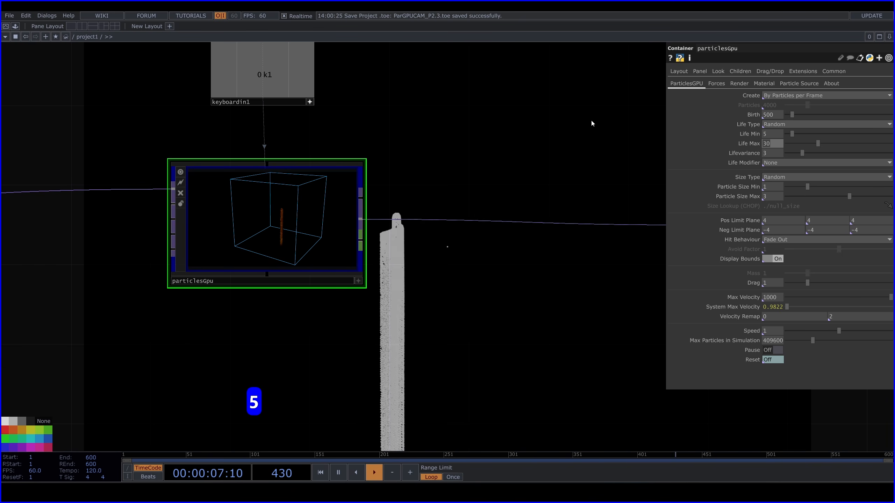
pyautogui.write('10')
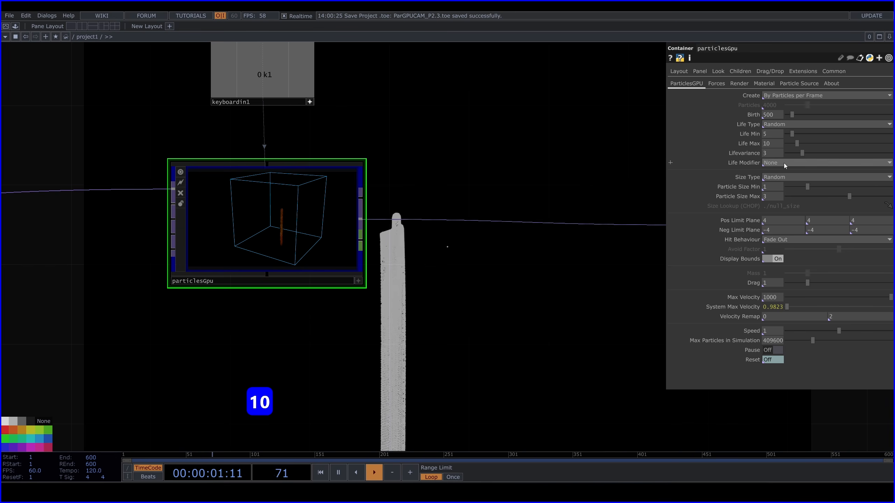
pyautogui.write('1')
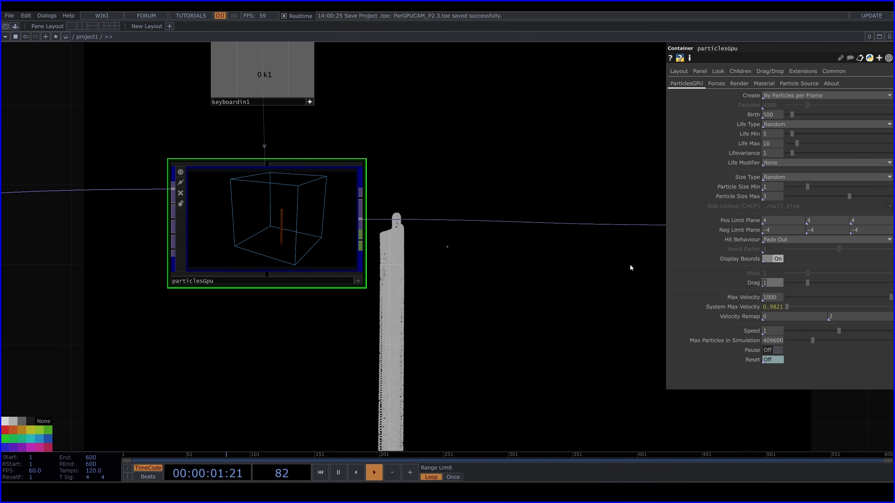
# Set the Drag of particlesGpu to 0.6
pyautogui.write('0.6')
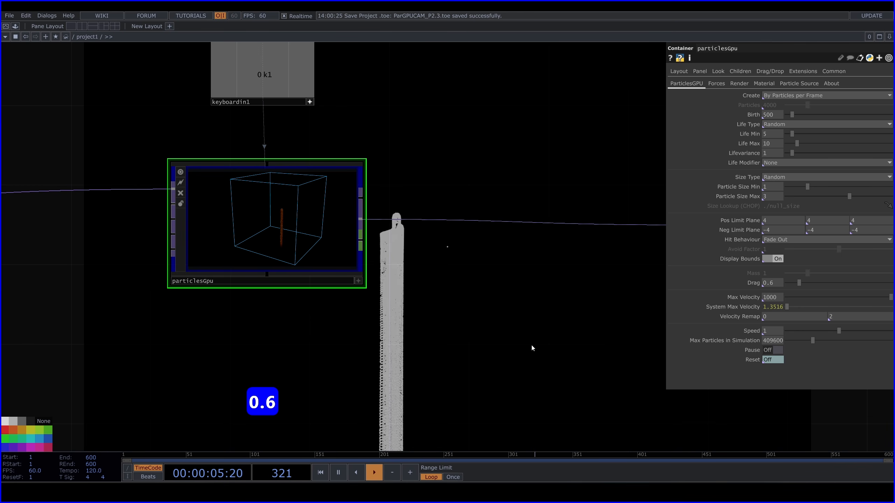
pyautogui.moveTo(547, 386); pyautogui.dragTo(602, 314)
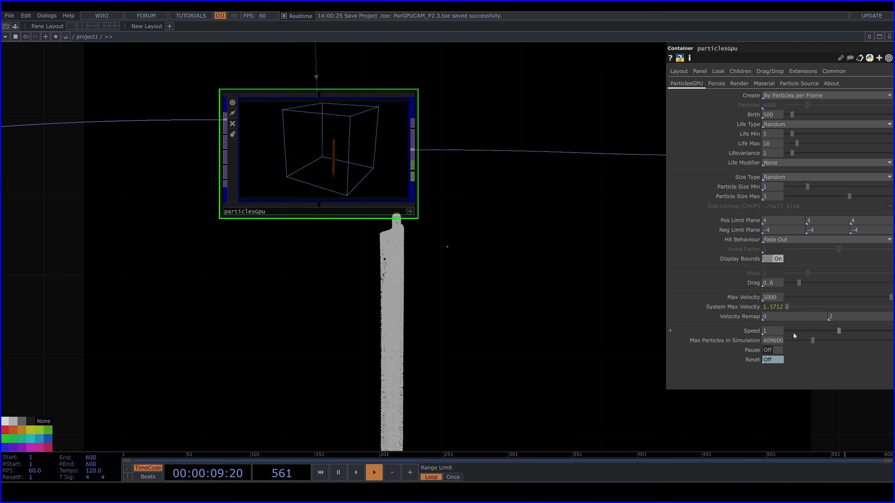
# Raise the Speed of particlesGpu to 1.5
pyautogui.moveTo(767, 332); pyautogui.dragTo(784, 331, button='middle')
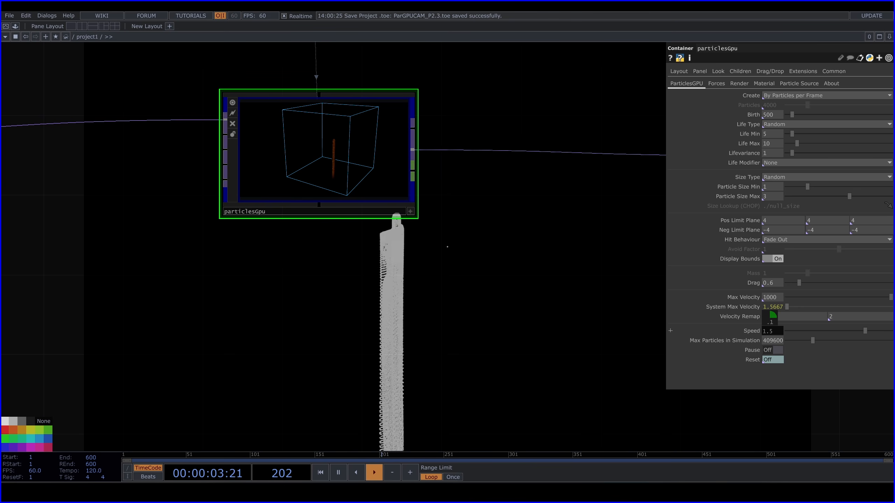
pyautogui.moveTo(521, 267); pyautogui.dragTo(497, 298)
# Set particlesGpu's External force to -0.07 on Y and -0.3 on Z, with External Magnitude 0.5
pyautogui.click(717, 83)
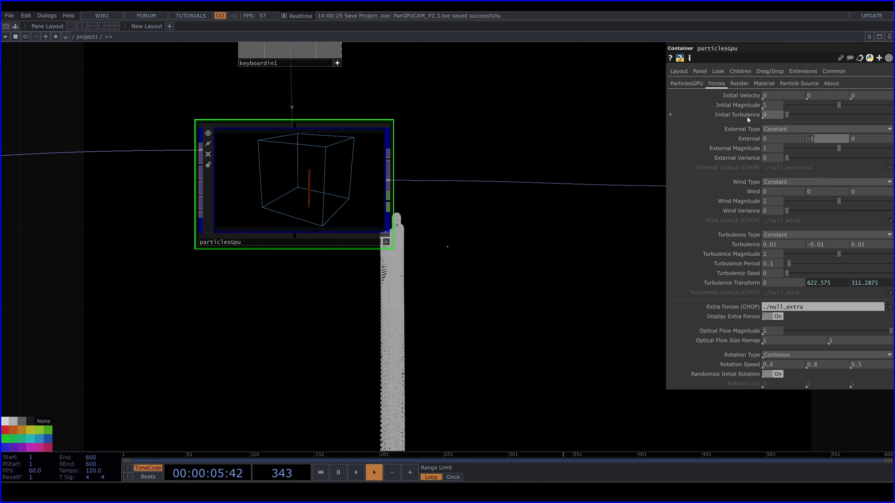
pyautogui.press('-')
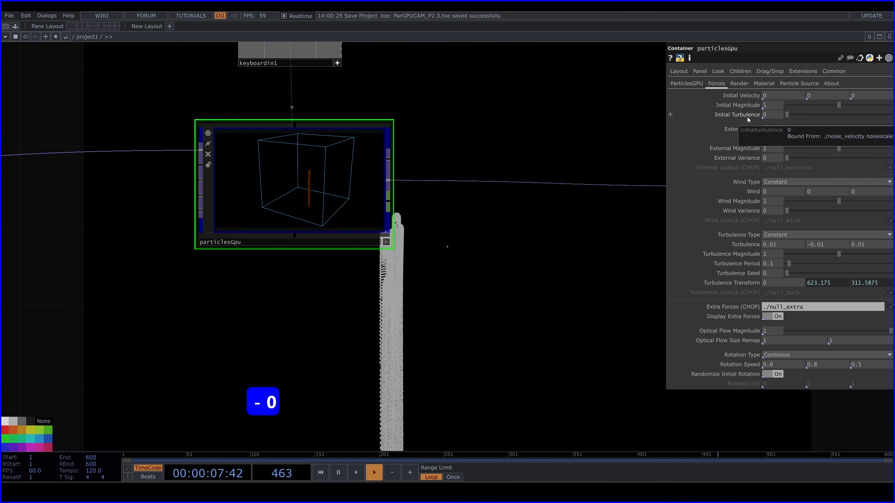
pyautogui.write('7')
pyautogui.press('Return')
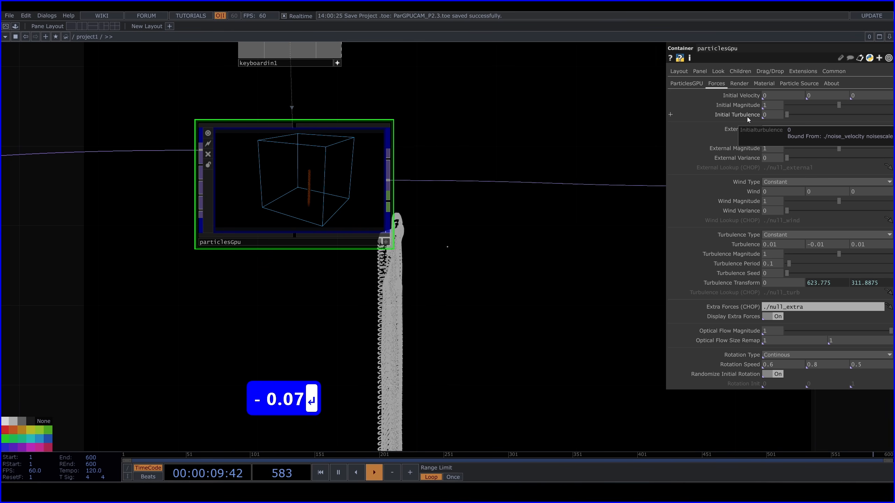
pyautogui.moveTo(546, 251); pyautogui.dragTo(534, 239)
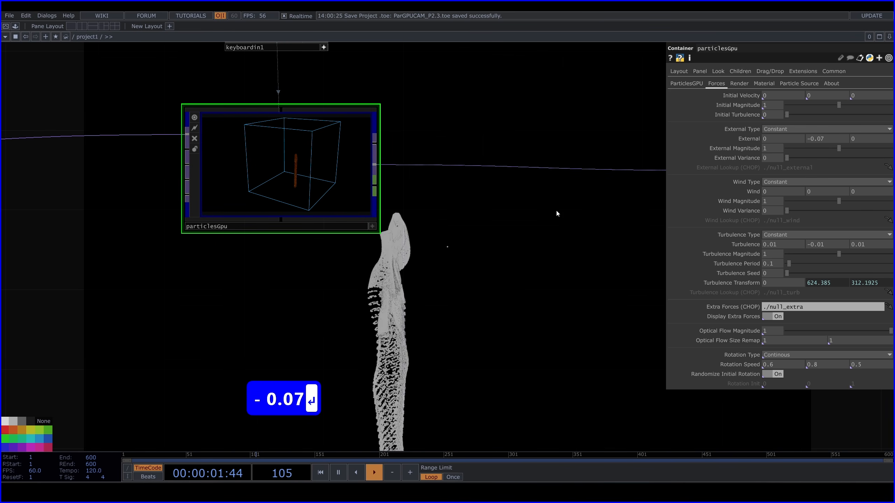
pyautogui.click(863, 137)
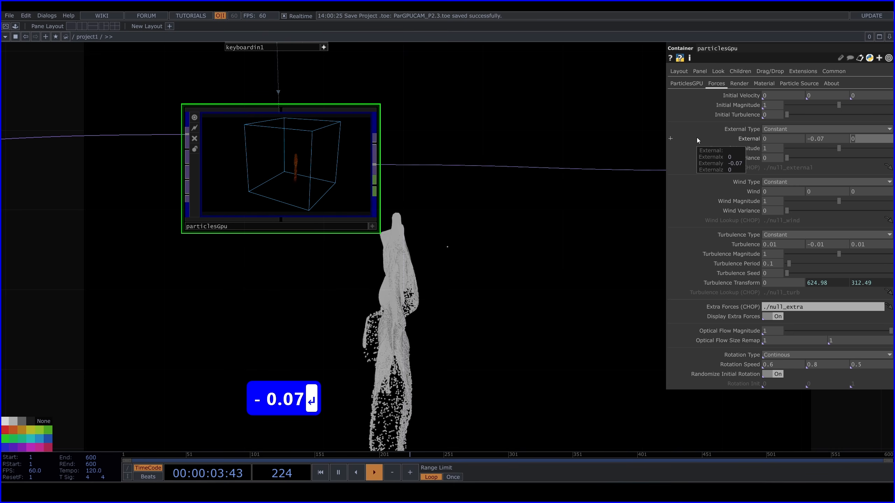
pyautogui.write('-0.3')
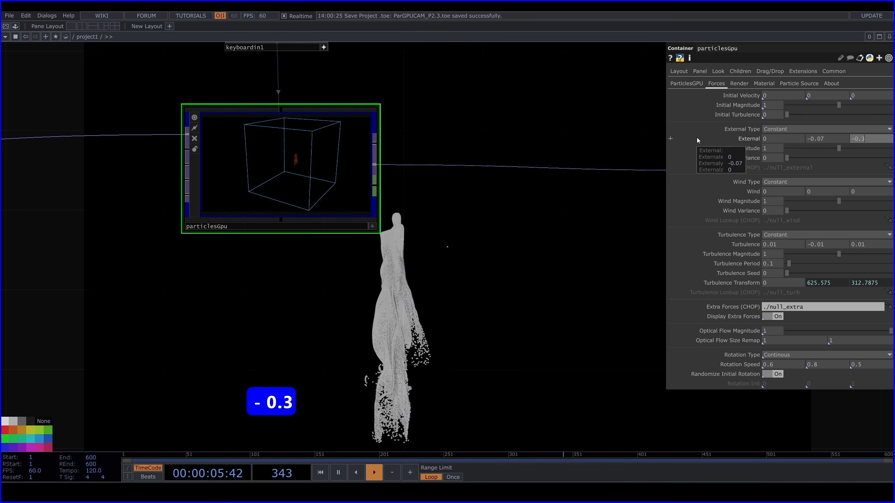
pyautogui.press('Return')
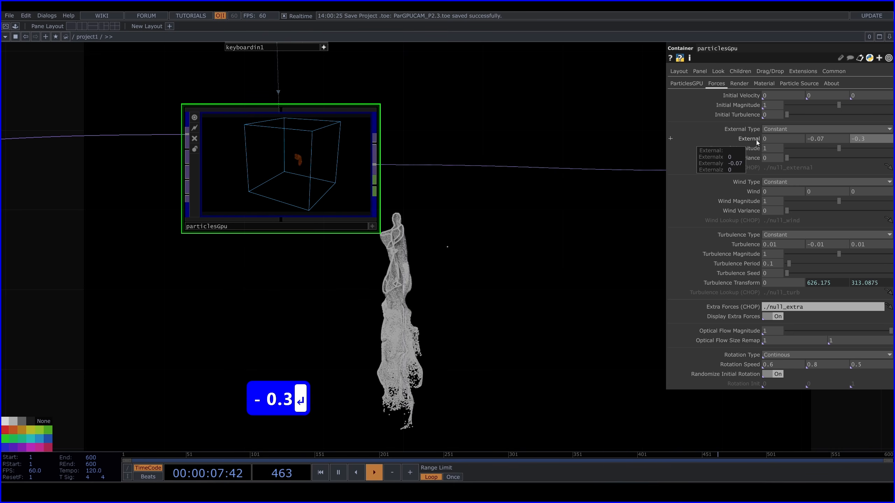
pyautogui.write('0.5')
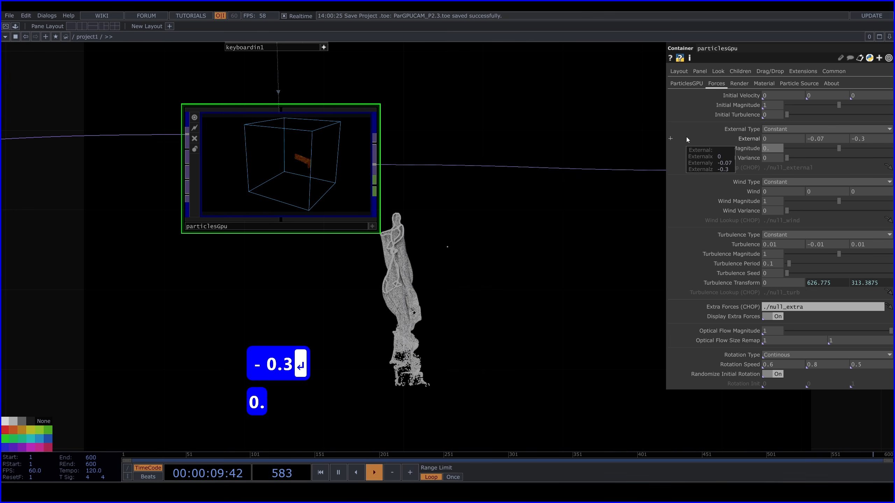
pyautogui.press('Return')
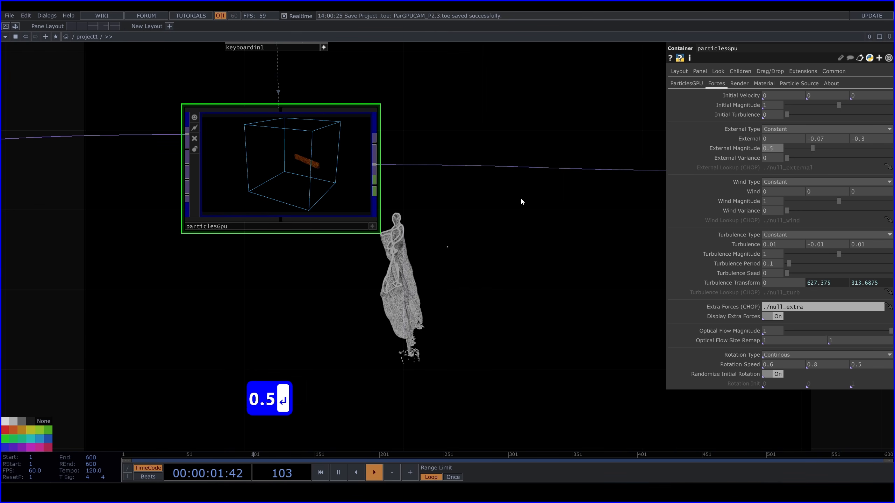
# Move cam1 closer to the figure by setting its Translate Z to 1.9
pyautogui.moveTo(435, 188)
pyautogui.mouseDown()
pyautogui.moveTo(359, 279)
pyautogui.moveTo(364, 251)
pyautogui.mouseUp()
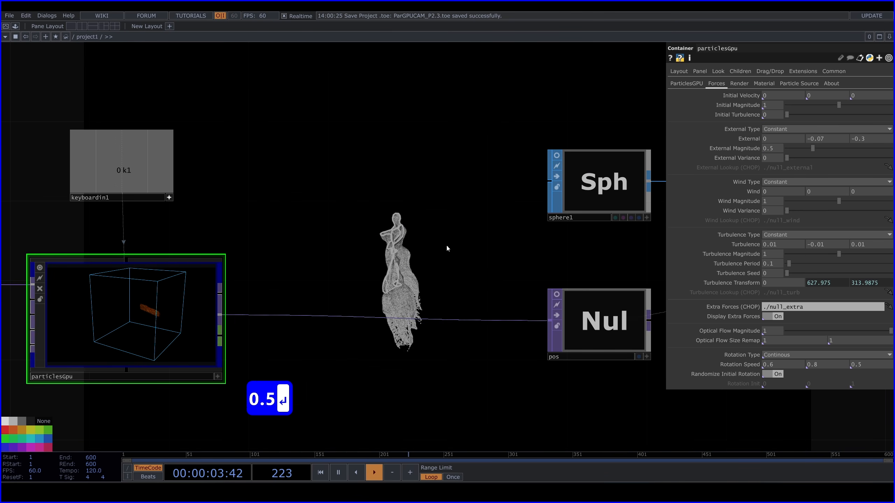
pyautogui.moveTo(446, 248); pyautogui.dragTo(292, 238)
pyautogui.scroll(-3, 292, 238)
pyautogui.moveTo(462, 238); pyautogui.dragTo(123, 242)
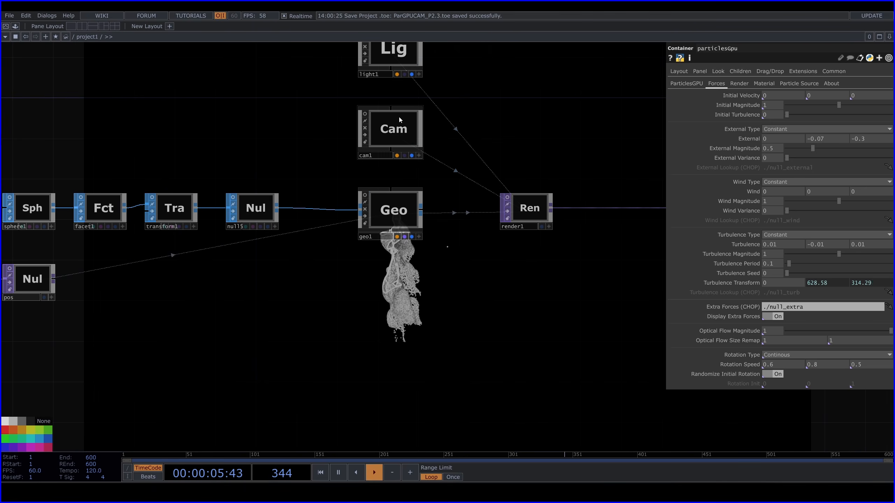
pyautogui.click(393, 129)
pyautogui.moveTo(504, 165); pyautogui.dragTo(363, 238)
pyautogui.moveTo(504, 161); pyautogui.dragTo(449, 186)
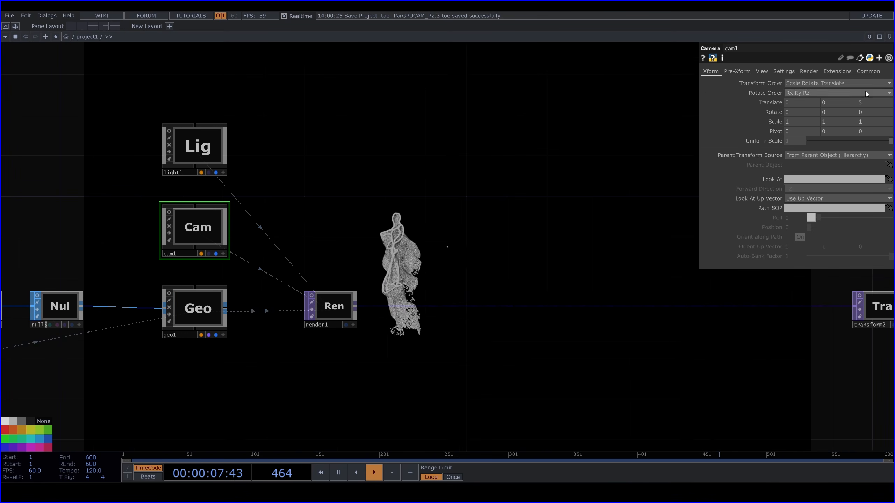
pyautogui.moveTo(869, 103)
pyautogui.mouseDown(button='middle')
pyautogui.moveTo(859, 94)
pyautogui.moveTo(872, 90)
pyautogui.mouseUp(button='middle')
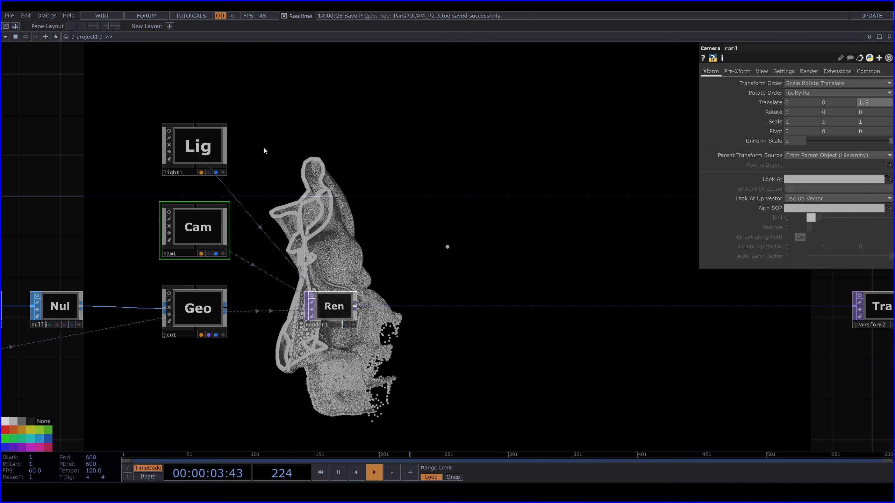
# Make cam1's viewer active and orbit the camera to a rotation of about -6.6 on X and 23.4 on Y
pyautogui.moveTo(369, 136); pyautogui.dragTo(741, 198)
pyautogui.scroll(3, 646, 295)
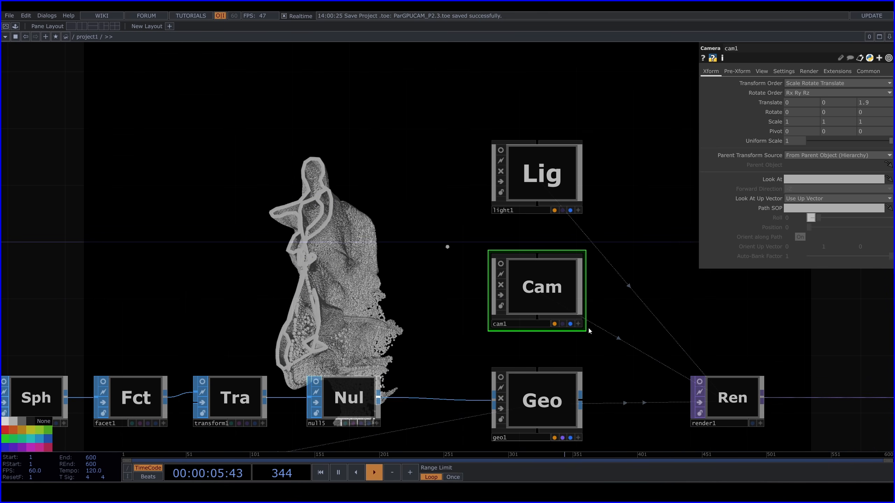
pyautogui.click(578, 323)
pyautogui.scroll(3, 430, 298)
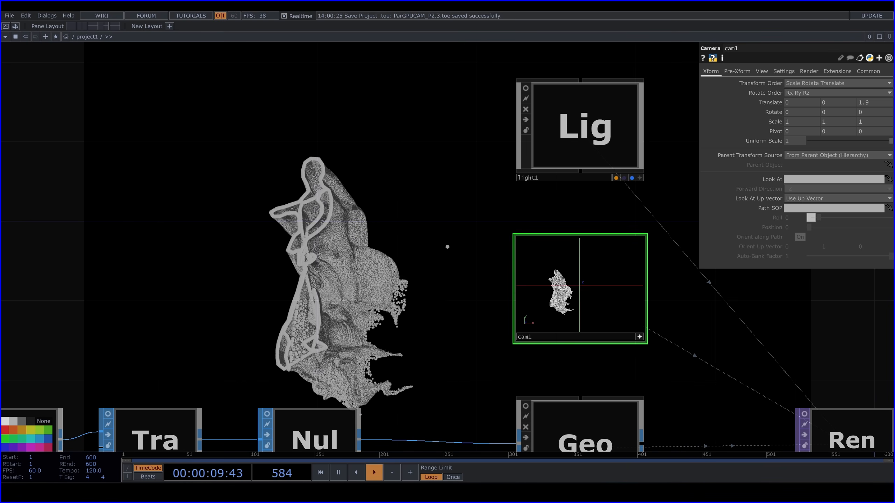
pyautogui.moveTo(573, 280); pyautogui.dragTo(579, 280, button='right')
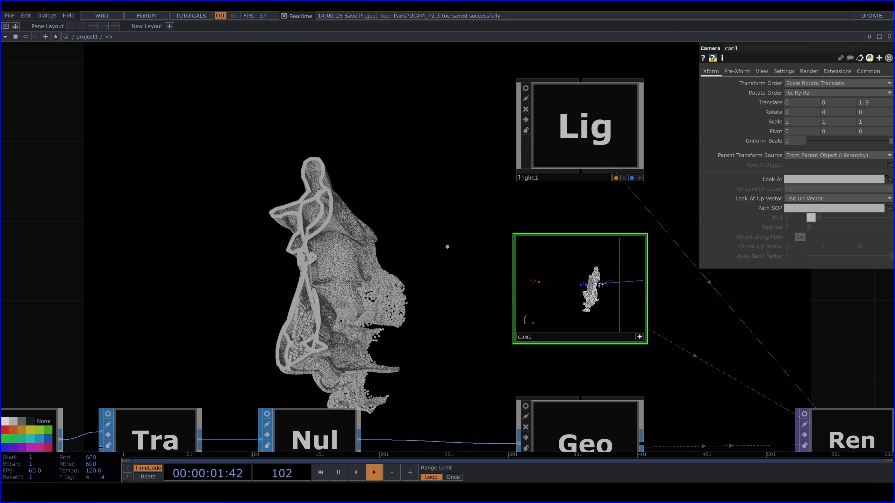
pyautogui.moveTo(573, 285); pyautogui.dragTo(567, 300, button='middle')
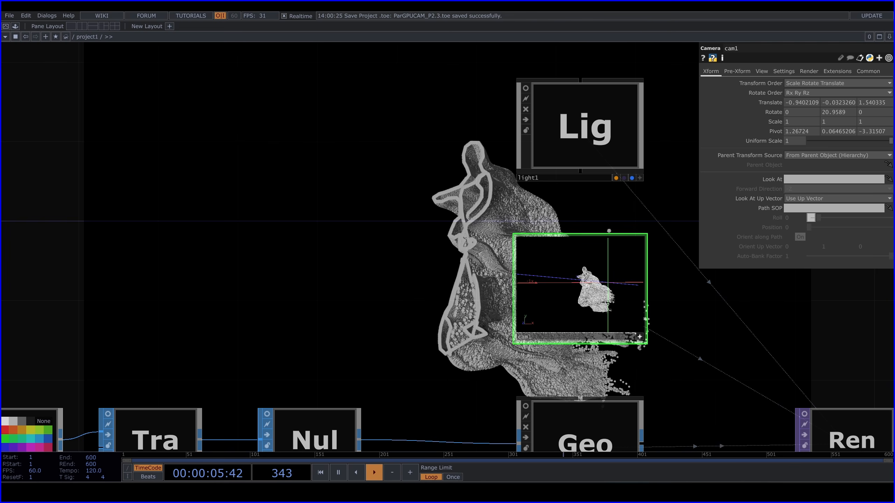
pyautogui.moveTo(595, 286)
pyautogui.mouseDown()
pyautogui.moveTo(605, 289)
pyautogui.moveTo(575, 290)
pyautogui.moveTo(586, 289)
pyautogui.mouseUp()
# Unlock null2, discarding its locked trace, and lock it again on a new pose of the dancer
pyautogui.moveTo(294, 254); pyautogui.dragTo(532, 280)
pyautogui.scroll(-5, 531, 280)
pyautogui.moveTo(349, 254); pyautogui.dragTo(645, 250)
pyautogui.scroll(-5, 644, 250)
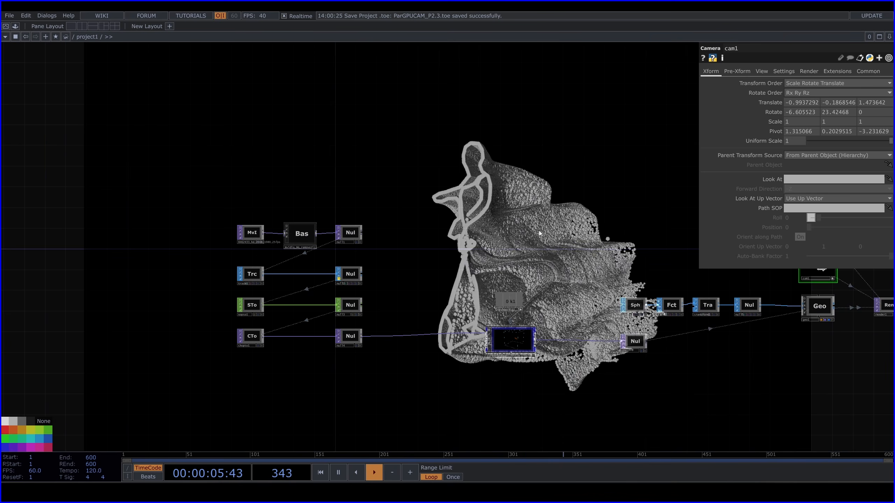
pyautogui.scroll(7, 372, 268)
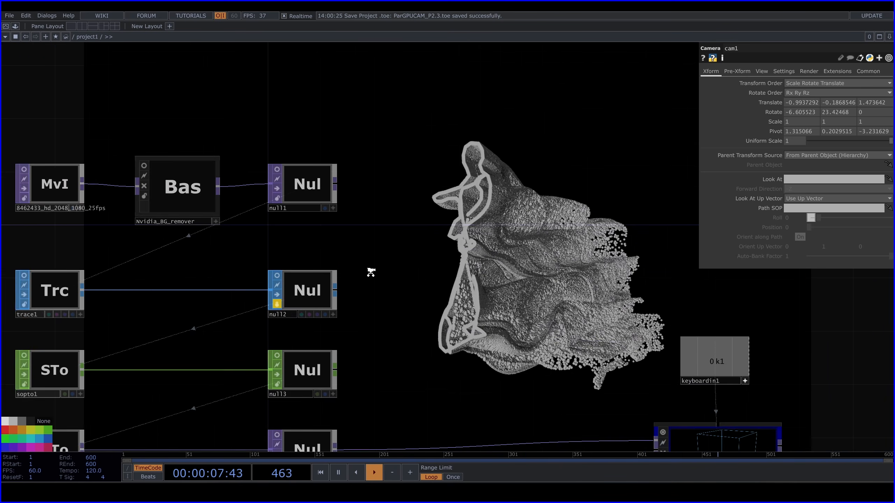
pyautogui.click(270, 307)
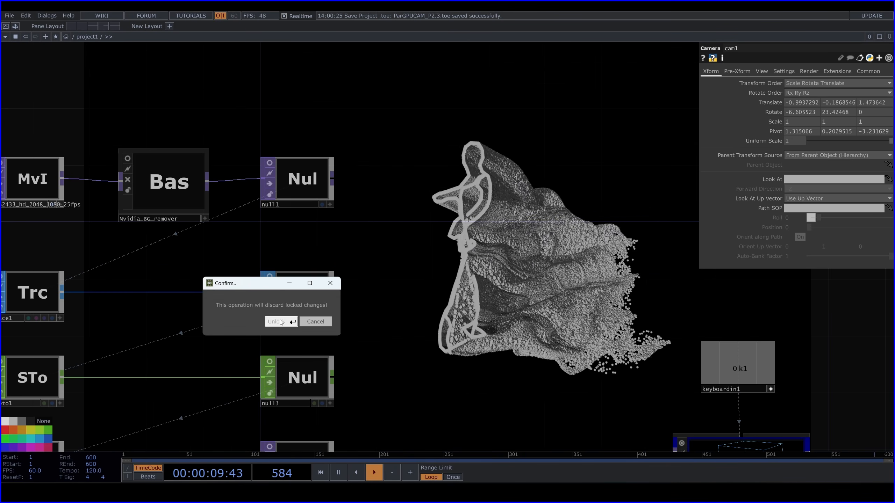
pyautogui.click(290, 321)
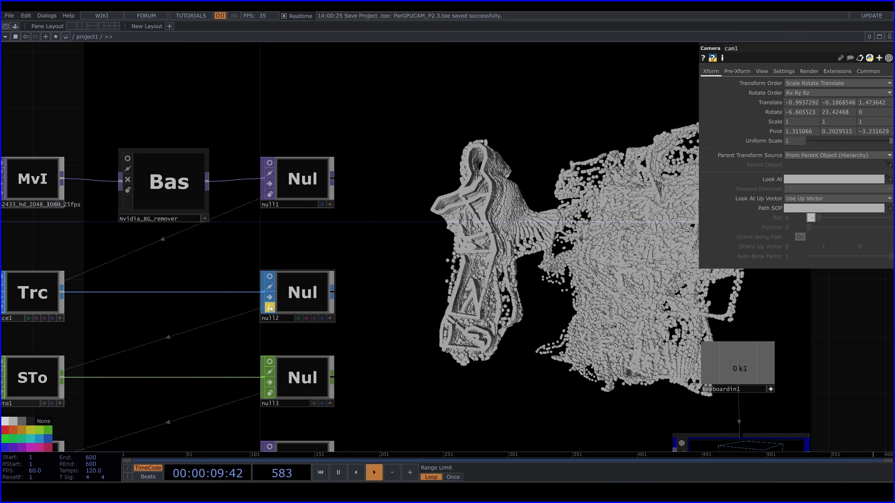
# Set the X component of particlesGpu's Wind force to -0.02
pyautogui.moveTo(658, 285); pyautogui.dragTo(409, 258)
pyautogui.scroll(-3, 409, 257)
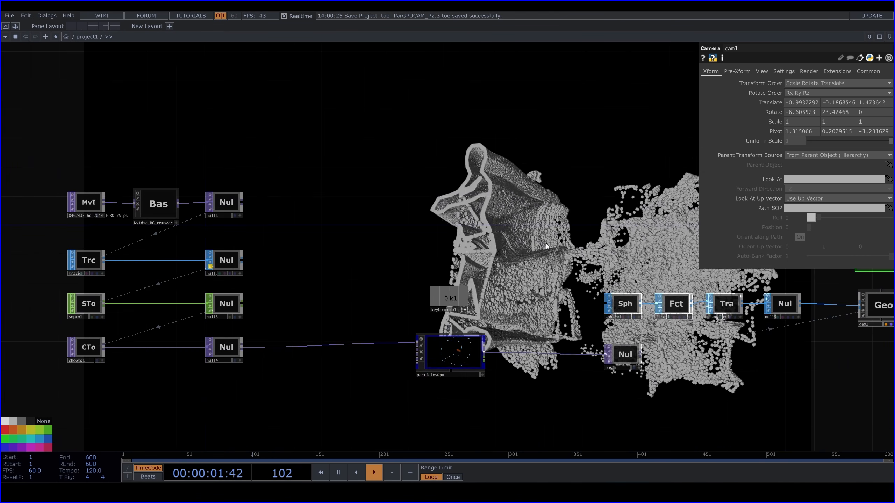
pyautogui.moveTo(525, 240); pyautogui.dragTo(341, 229)
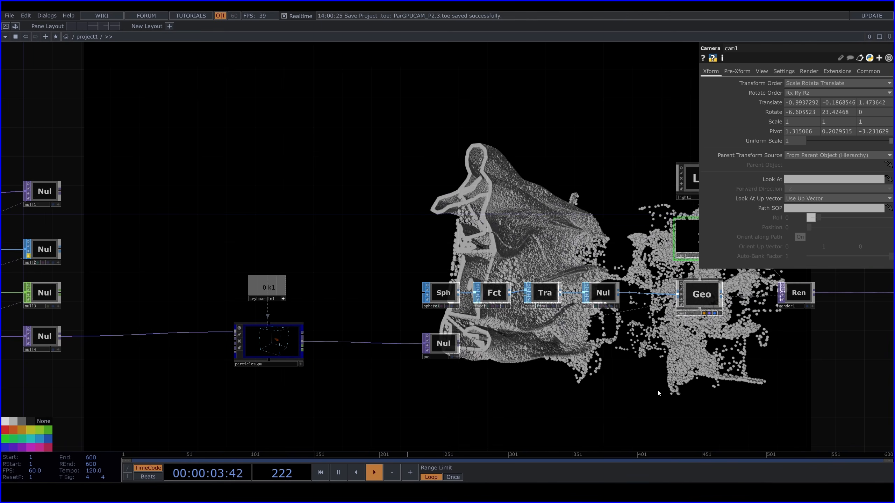
pyautogui.moveTo(537, 403); pyautogui.dragTo(507, 306)
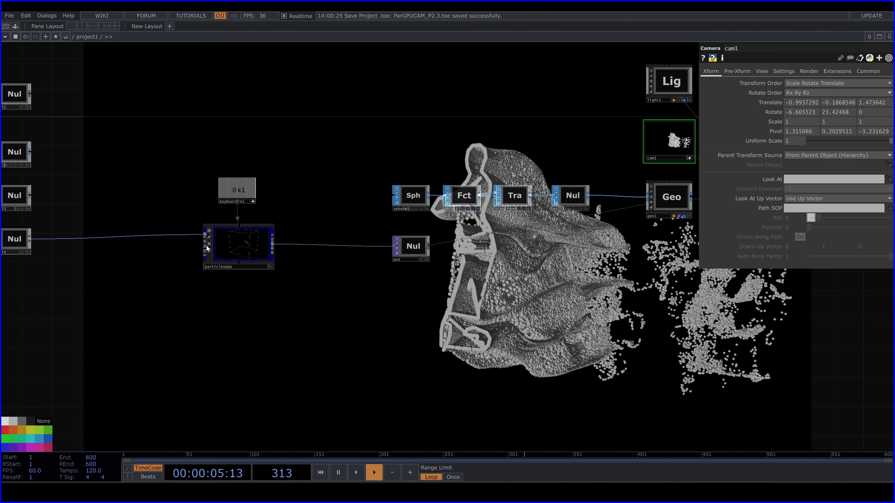
pyautogui.click(240, 245)
pyautogui.moveTo(510, 350); pyautogui.dragTo(495, 343)
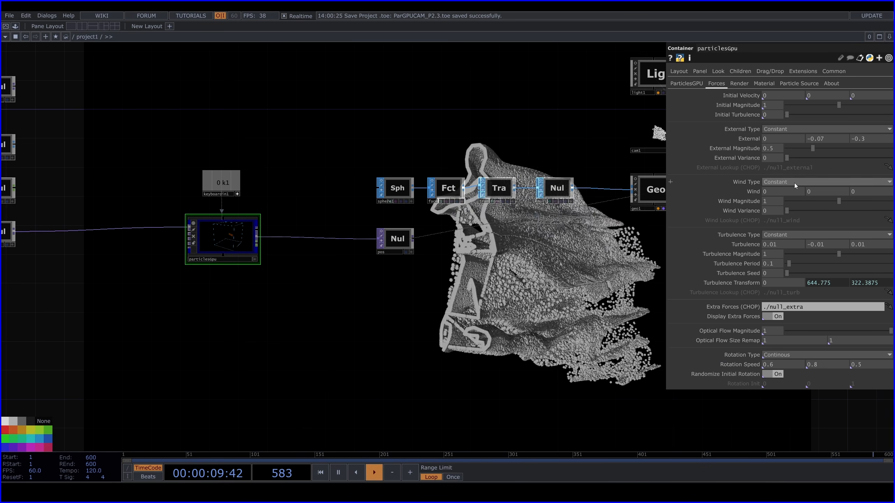
pyautogui.click(778, 193)
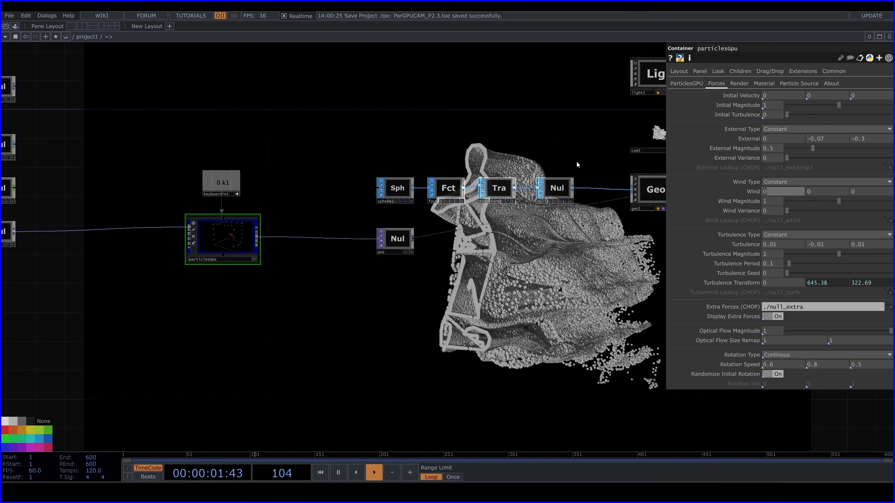
pyautogui.write('-0.02')
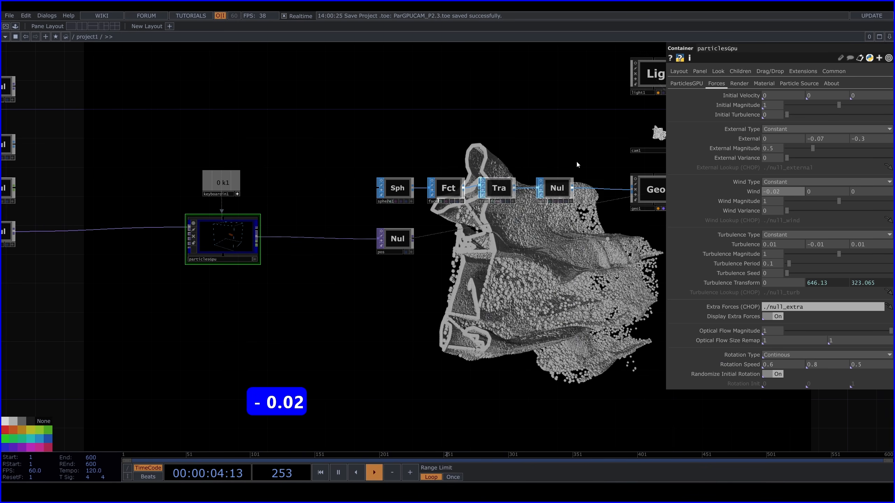
pyautogui.press('Return')
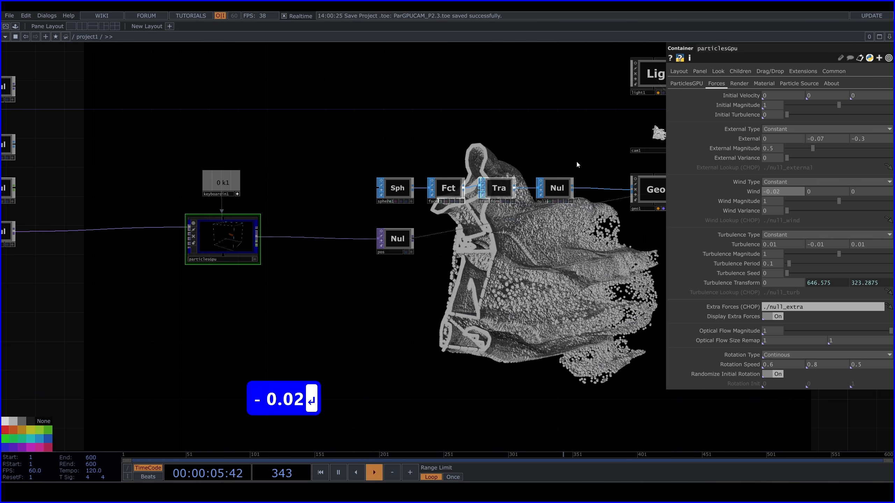
# Set particlesGpu's Wind force to -0.1 on Y and 0.1 on Z
pyautogui.click(817, 192)
pyautogui.write('-')
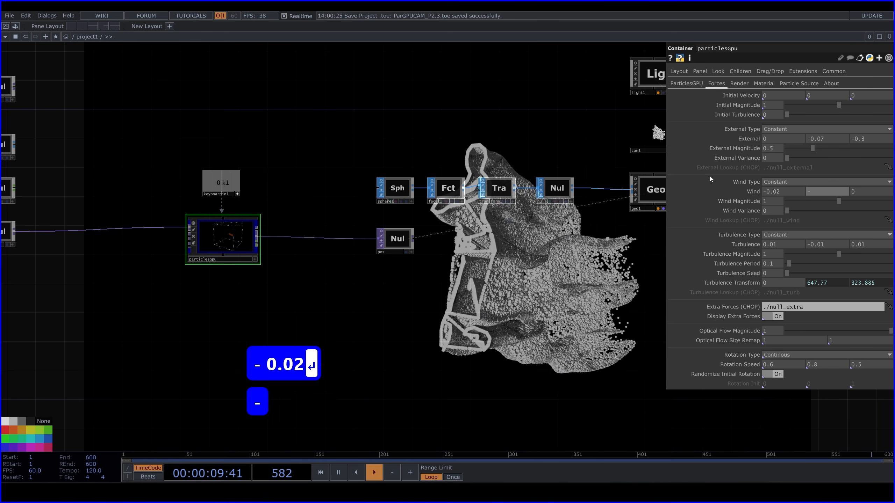
pyautogui.write('0.1')
pyautogui.press('Return')
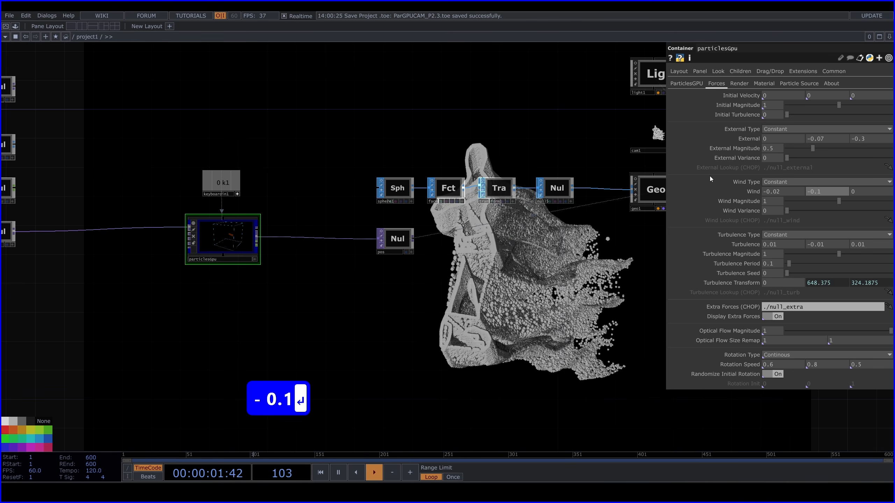
pyautogui.moveTo(529, 308); pyautogui.dragTo(533, 243)
pyautogui.click(863, 190)
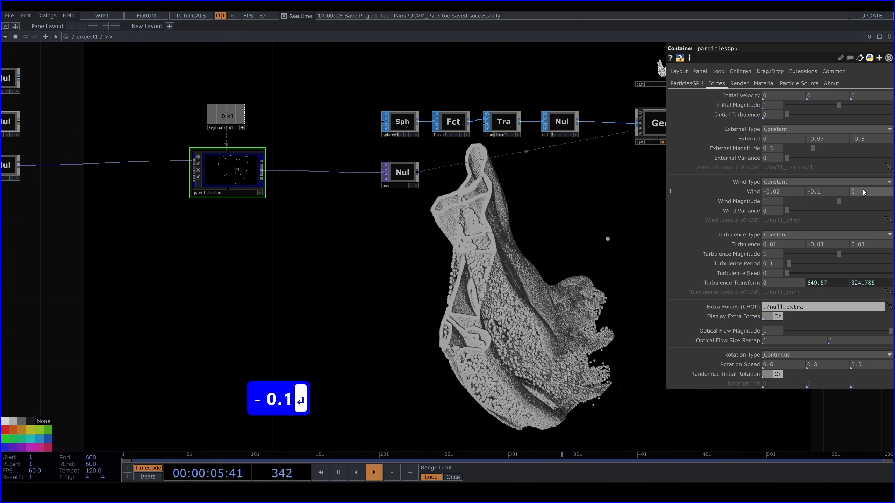
pyautogui.write('0.1')
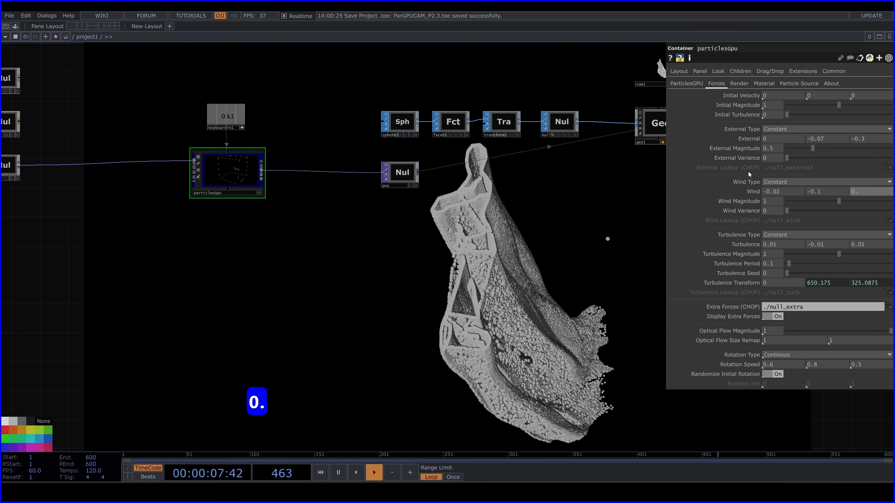
pyautogui.press('Return')
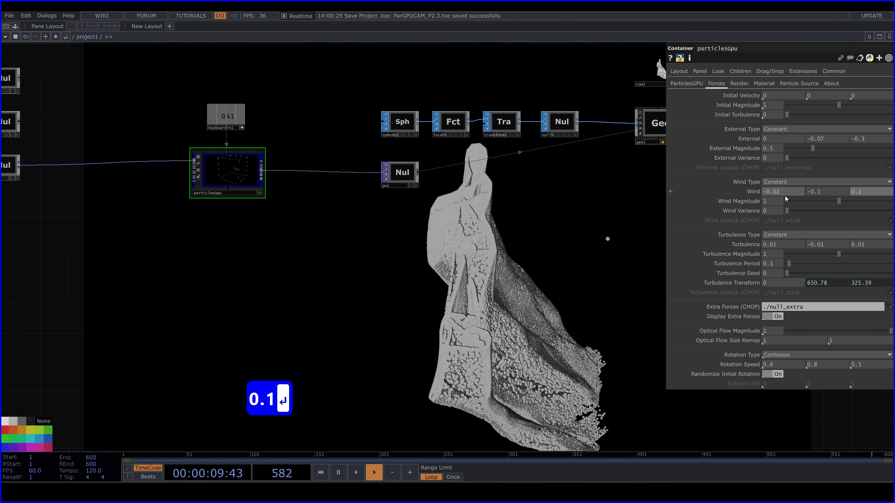
# Set particlesGpu's Wind Magnitude to 0.5
pyautogui.write('0.5')
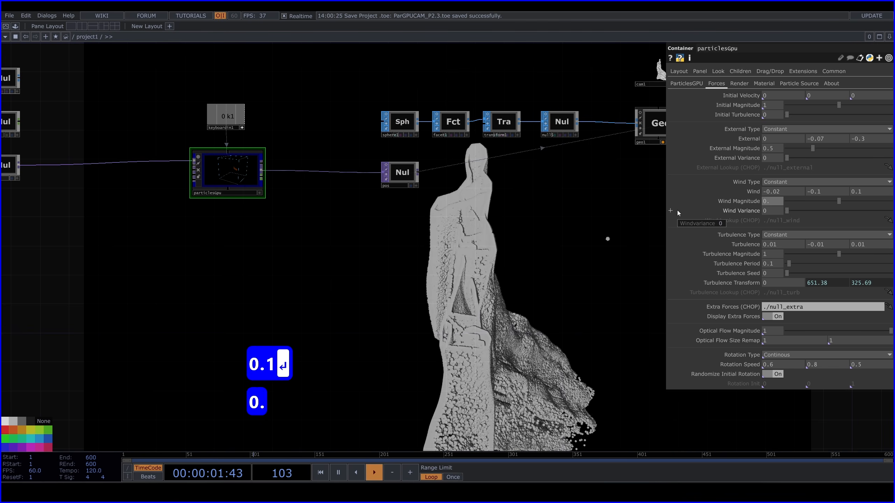
pyautogui.press('Return')
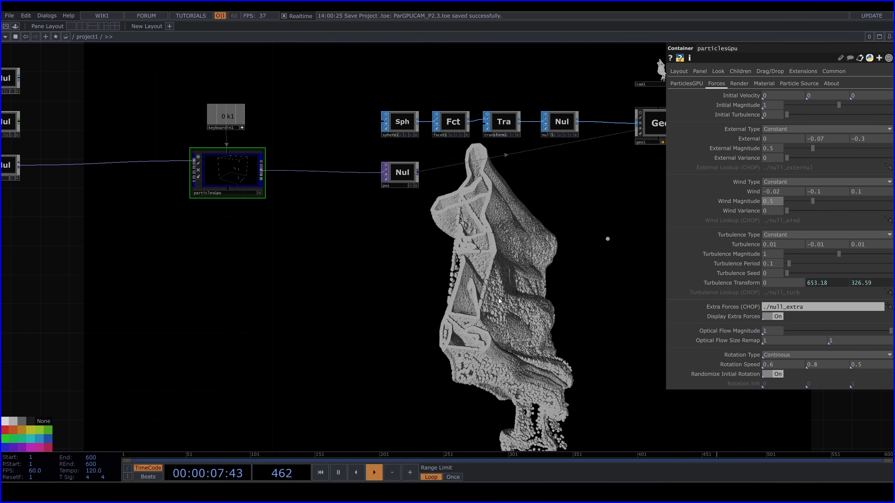
# Set particlesGpu's material type to Line, check it in the node's viewer and return to the force parameters
pyautogui.scroll(5, 219, 190)
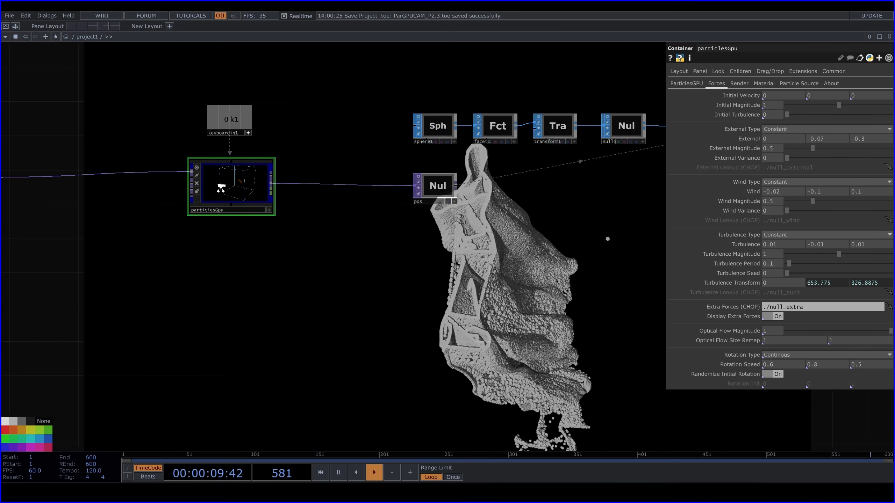
pyautogui.scroll(3, 261, 184)
pyautogui.scroll(-3, 261, 184)
pyautogui.click(764, 83)
pyautogui.click(799, 96)
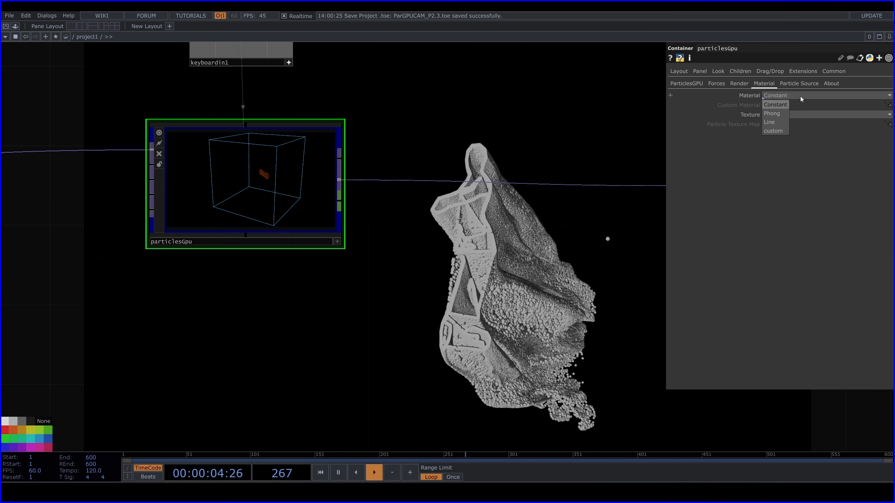
pyautogui.click(771, 121)
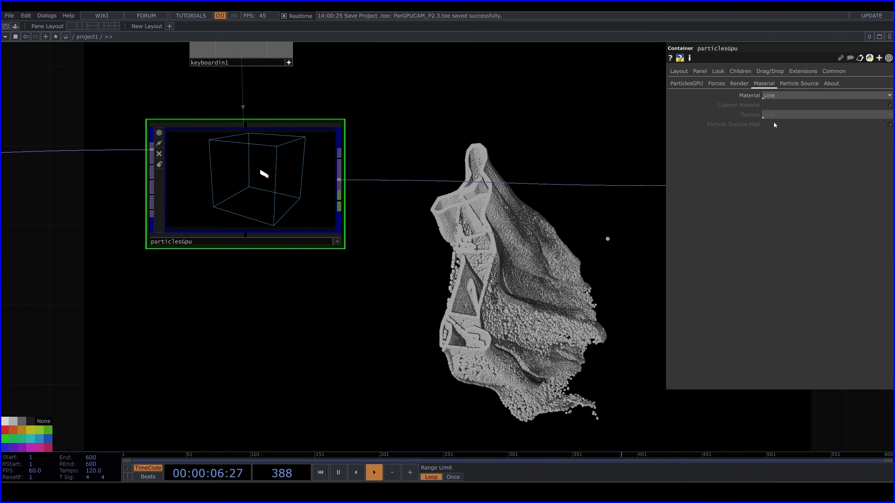
pyautogui.scroll(6, 259, 157)
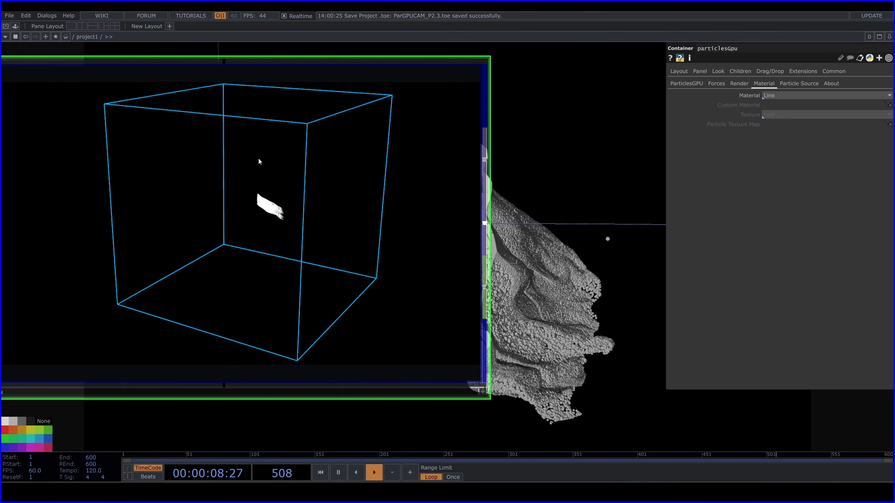
pyautogui.scroll(-6, 259, 159)
pyautogui.moveTo(461, 115); pyautogui.dragTo(439, 214)
pyautogui.click(716, 83)
pyautogui.scroll(-2, 510, 126)
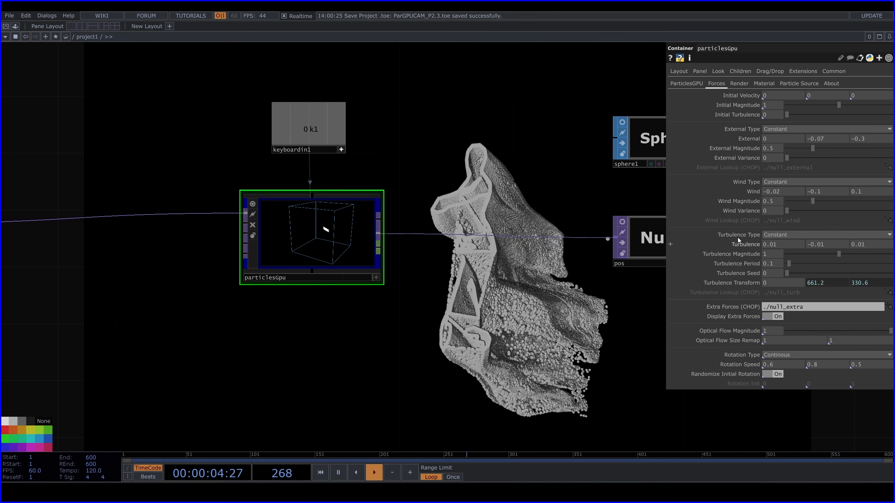
# Add an LFO CHOP in the empty area above particlesGpu and set its frequency to 0.1
pyautogui.moveTo(441, 130); pyautogui.dragTo(459, 235)
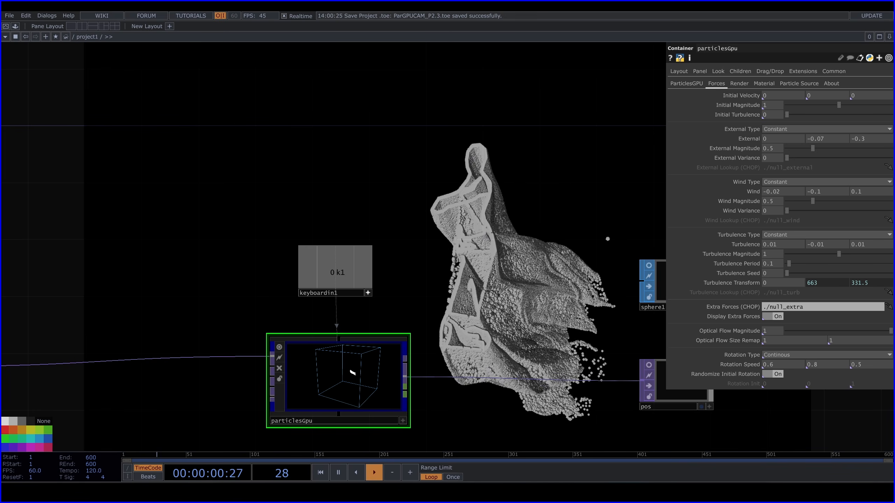
pyautogui.press('Tab')
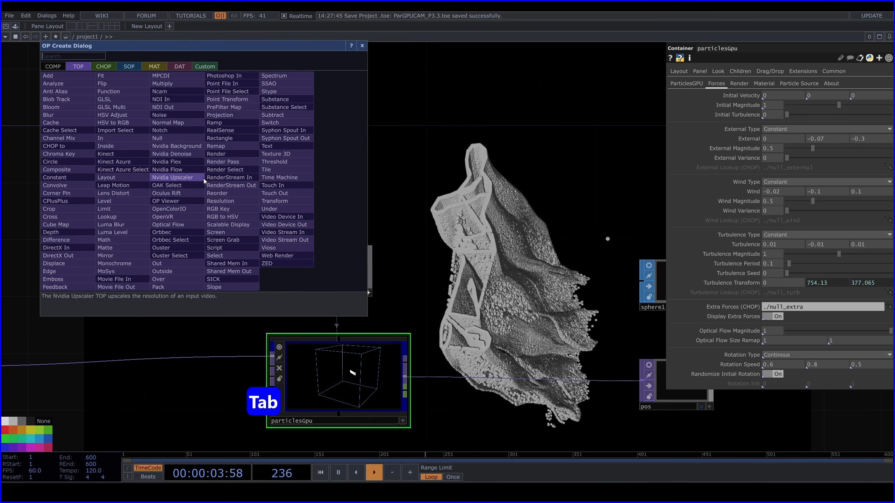
pyautogui.click(106, 66)
pyautogui.write('lf')
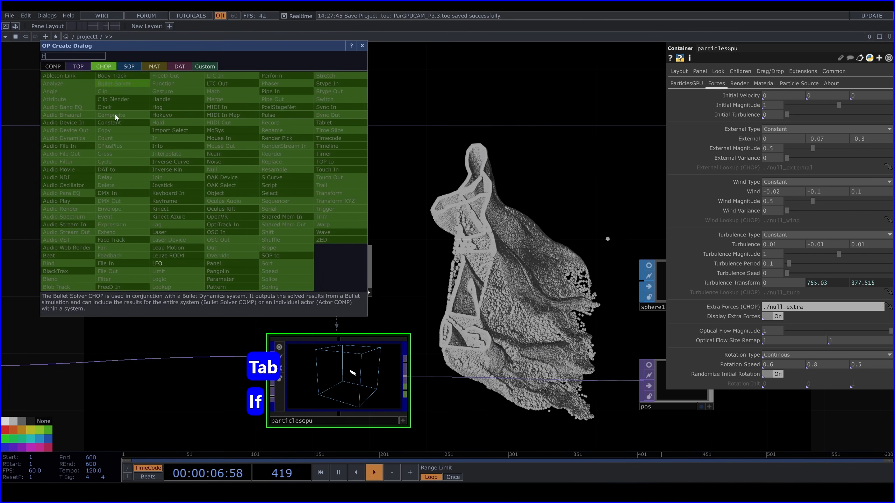
pyautogui.click(167, 264)
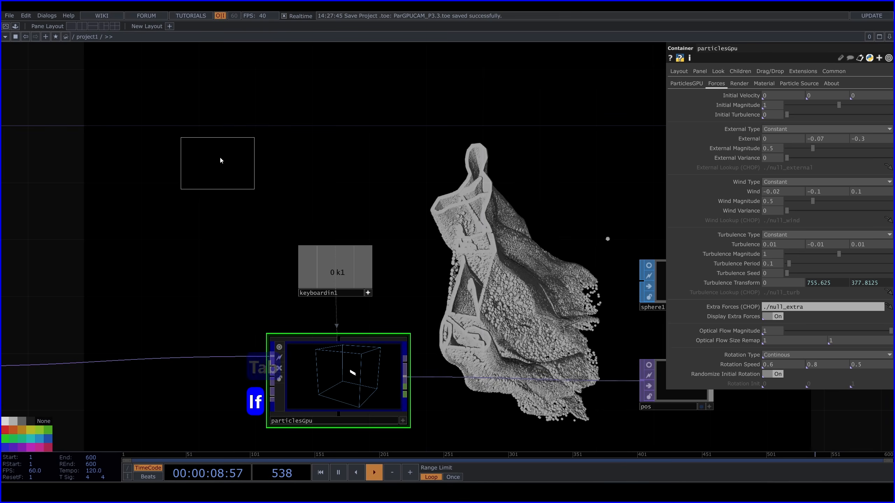
pyautogui.click(201, 148)
pyautogui.moveTo(207, 135); pyautogui.dragTo(208, 120)
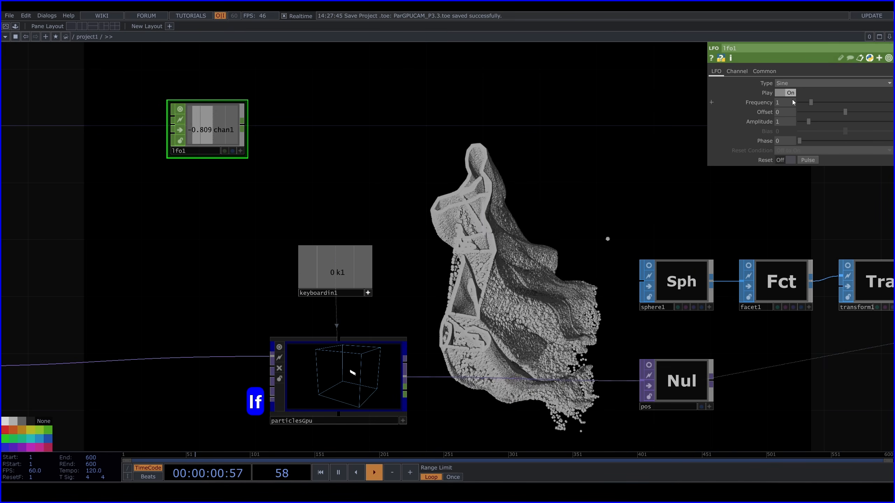
pyautogui.write('0.1')
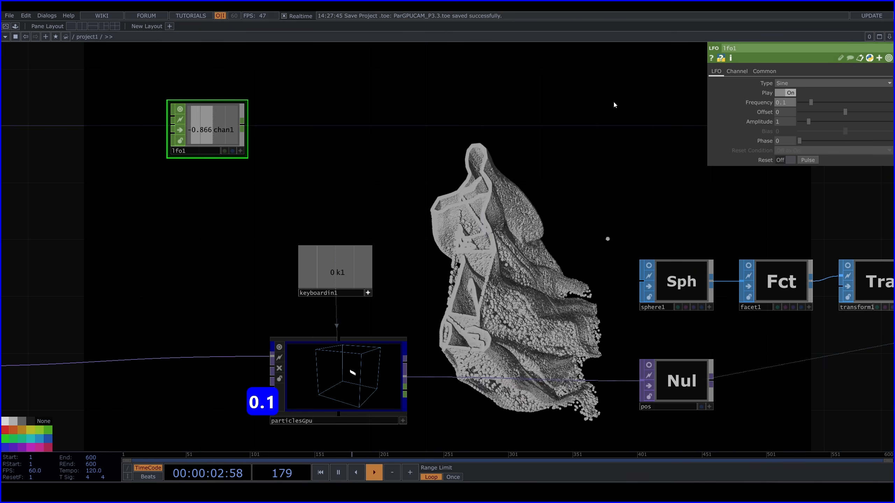
pyautogui.press('Return')
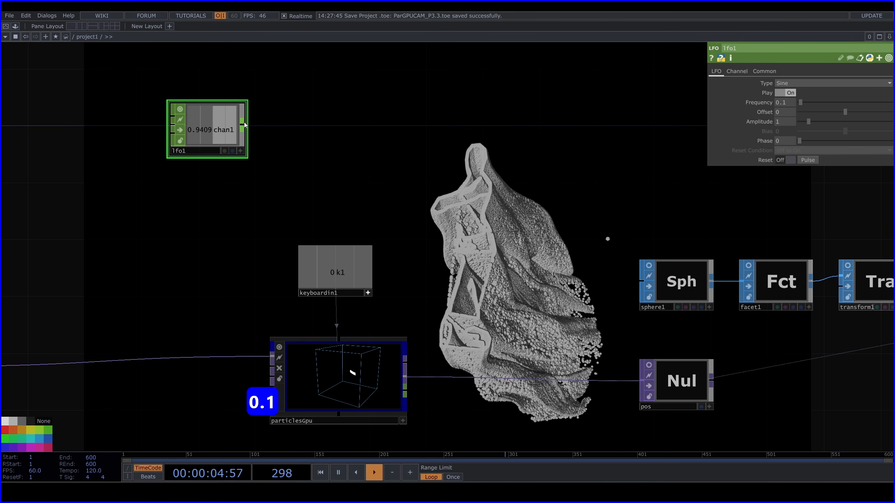
# Connect a new Math CHOP to lfo1's output and move both nodes farther up, away from keyboardin1
pyautogui.moveTo(244, 124); pyautogui.dragTo(307, 122)
pyautogui.press('Tab')
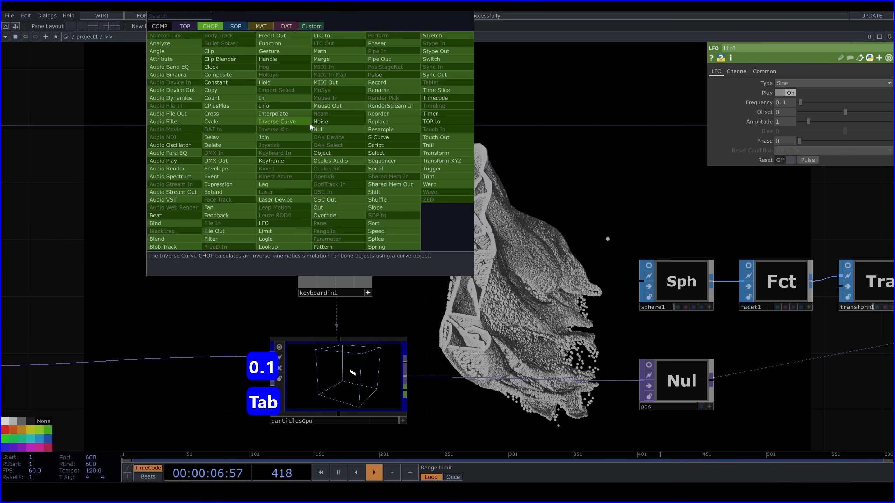
pyautogui.write('ma')
pyautogui.click(339, 50)
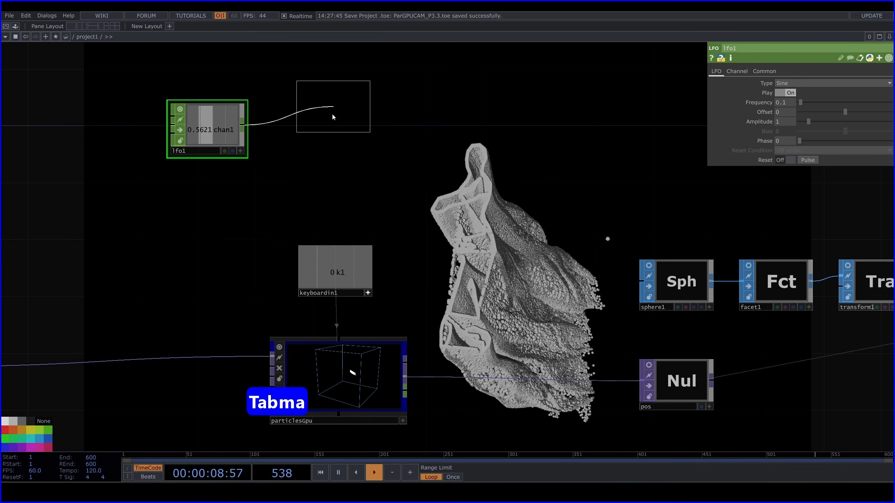
pyautogui.click(336, 128)
pyautogui.moveTo(106, 88); pyautogui.dragTo(391, 163, button='right')
pyautogui.moveTo(438, 146); pyautogui.dragTo(456, 196)
pyautogui.scroll(-2, 412, 181)
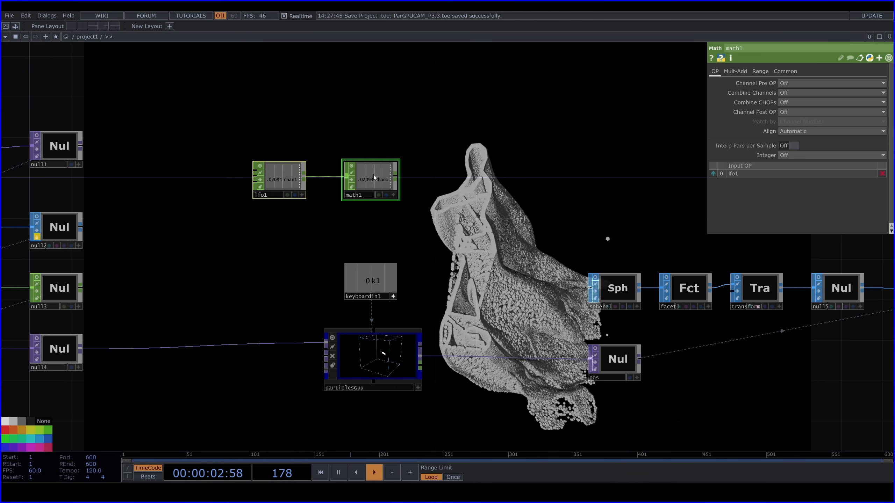
pyautogui.moveTo(373, 174); pyautogui.dragTo(373, 138)
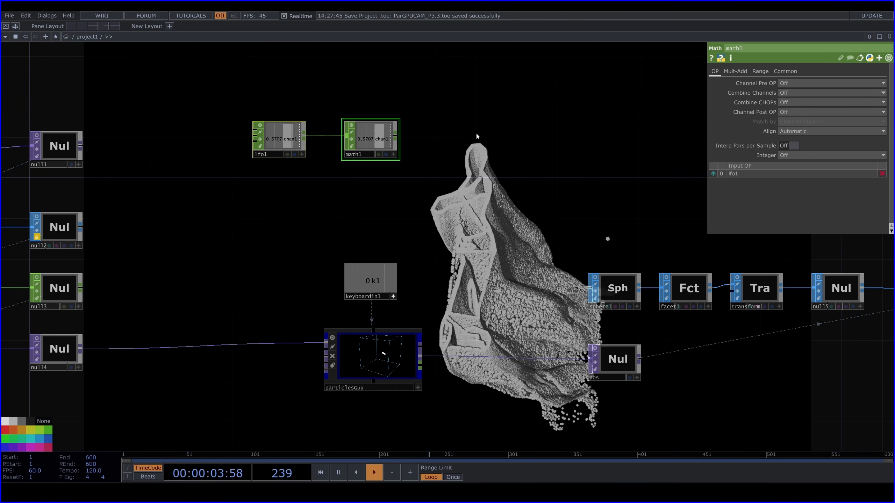
# Connect a new Null CHOP to math1's output and duplicate the Math and Null pair as a second branch from lfo1
pyautogui.click(394, 135)
pyautogui.press('Tab')
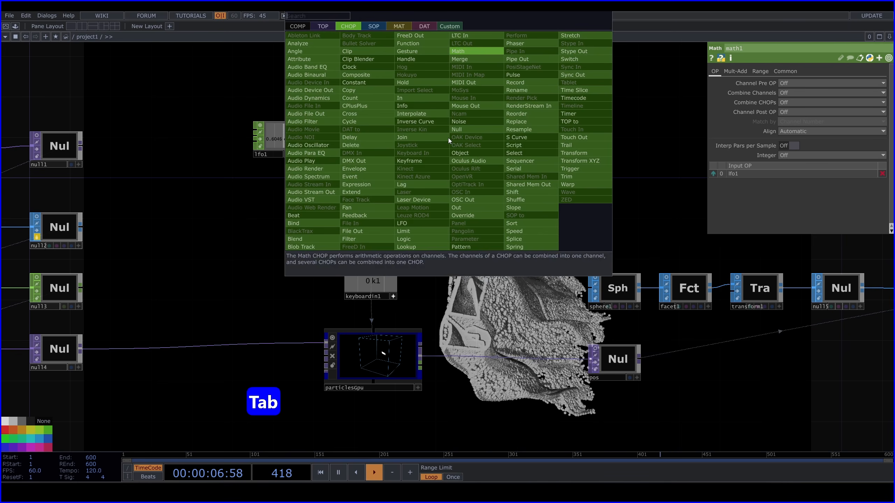
pyautogui.write('nu')
pyautogui.click(444, 123)
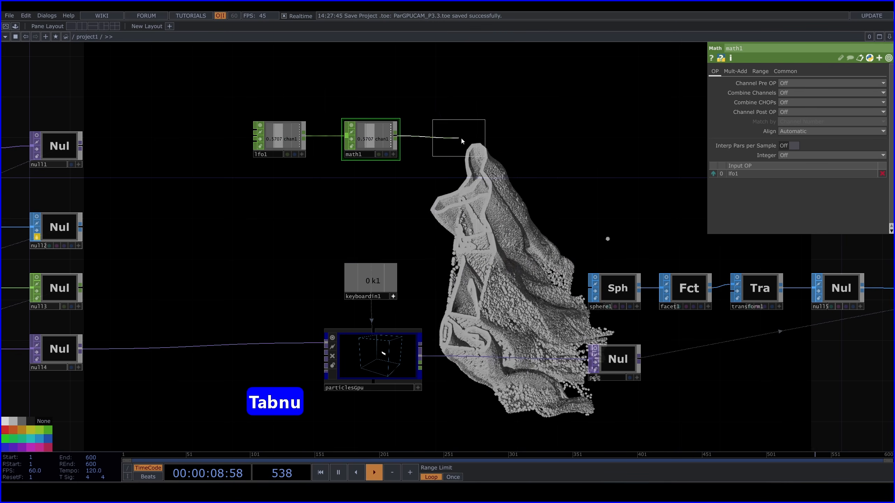
pyautogui.click(464, 137)
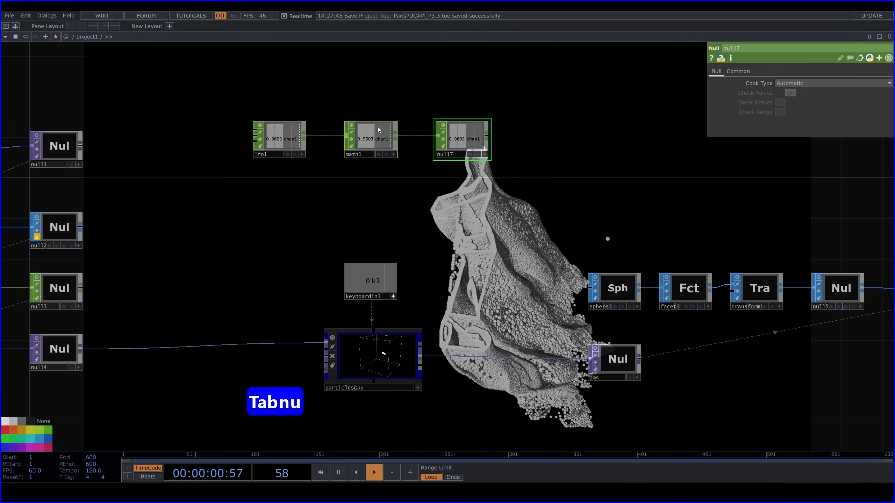
pyautogui.hotkey('ctrl', 'c')
pyautogui.hotkey('ctrl', 'v')
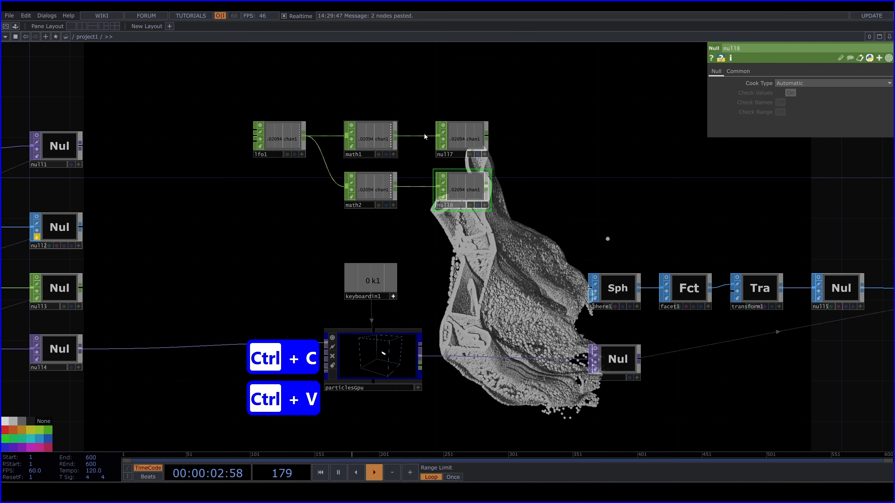
# Rename the upper branch's Null CHOP as turb_x and the lower branch's Null CHOP as turb_y
pyautogui.click(471, 134)
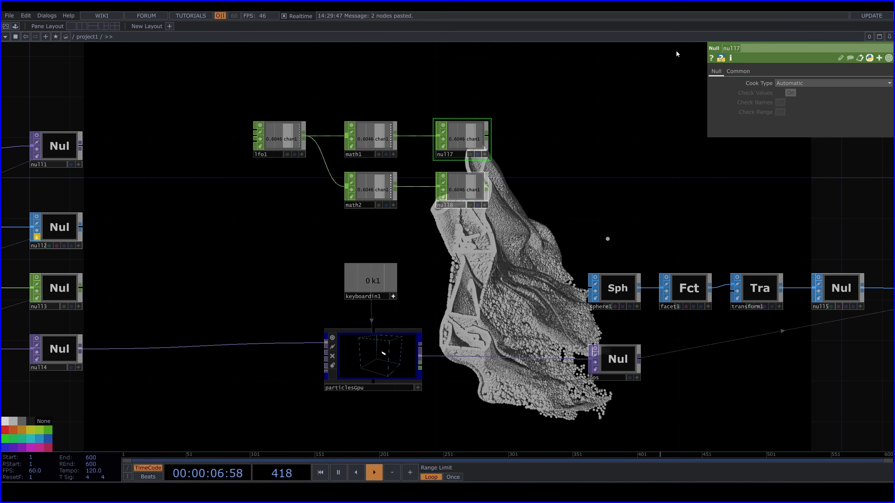
pyautogui.write('tu')
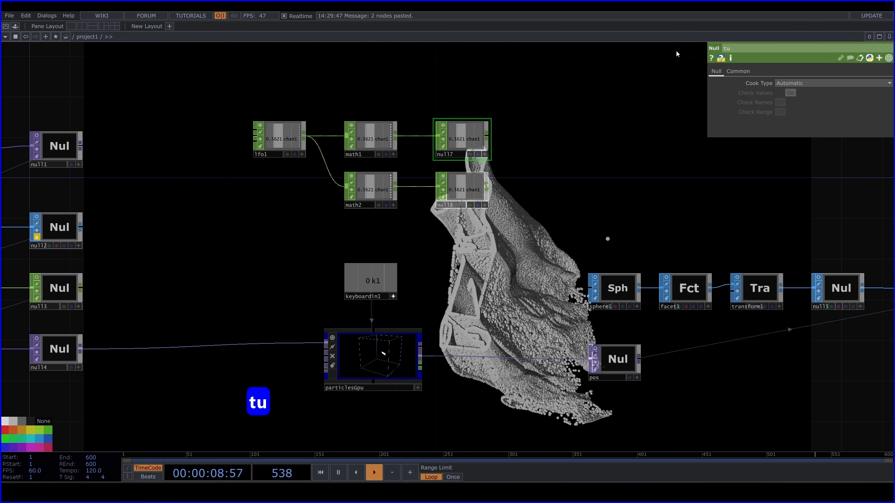
pyautogui.write('rb')
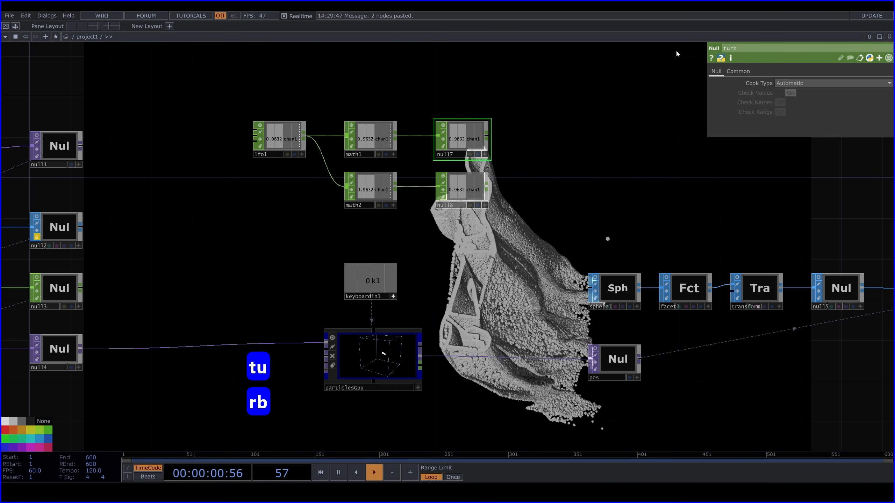
pyautogui.write('_x')
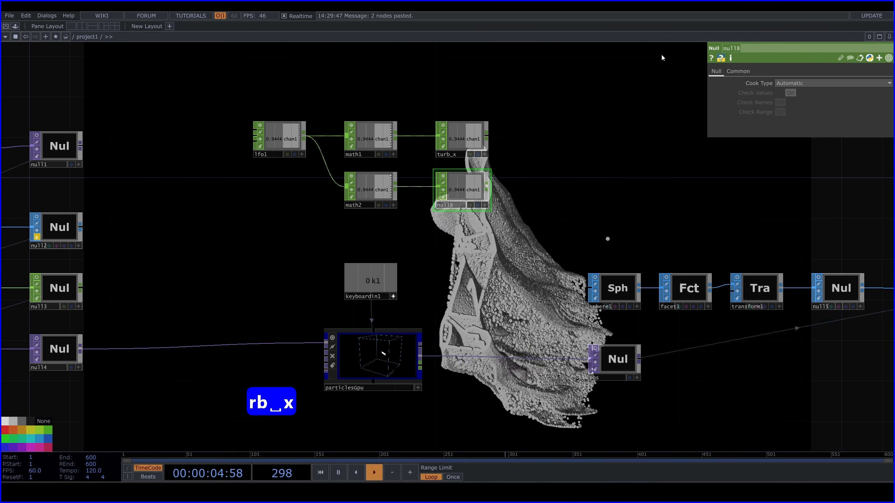
pyautogui.write('turb_y')
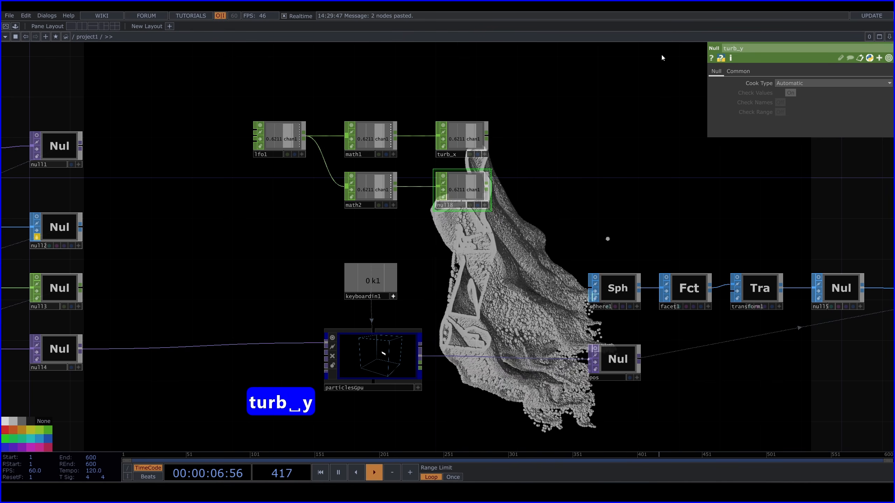
pyautogui.press('Return')
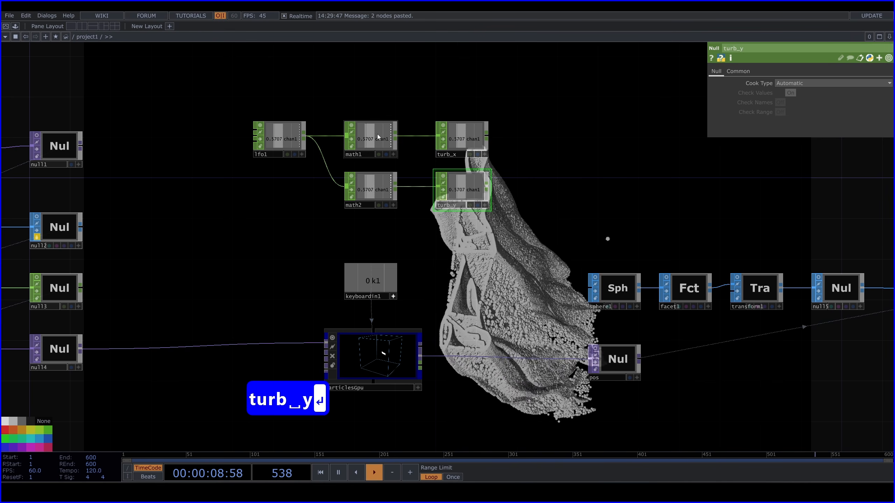
# Remap math1 from the range -1 to 1 onto the range -0.12 to 0.12
pyautogui.click(377, 134)
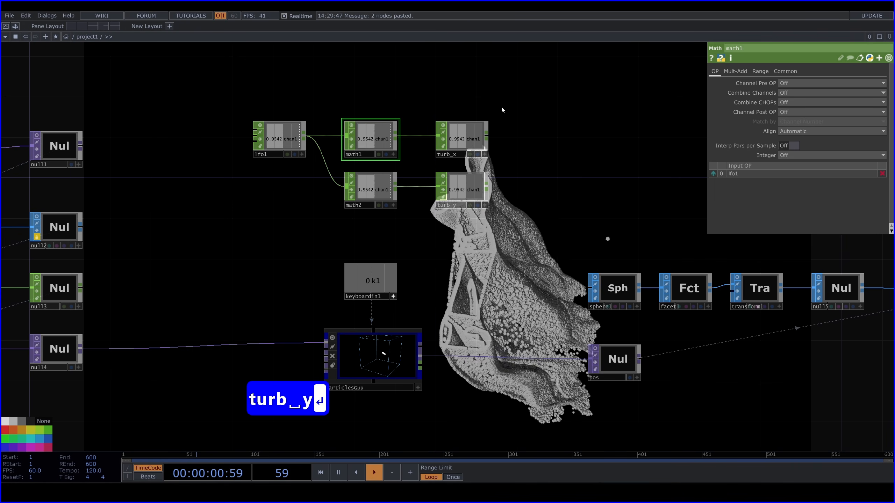
pyautogui.click(734, 71)
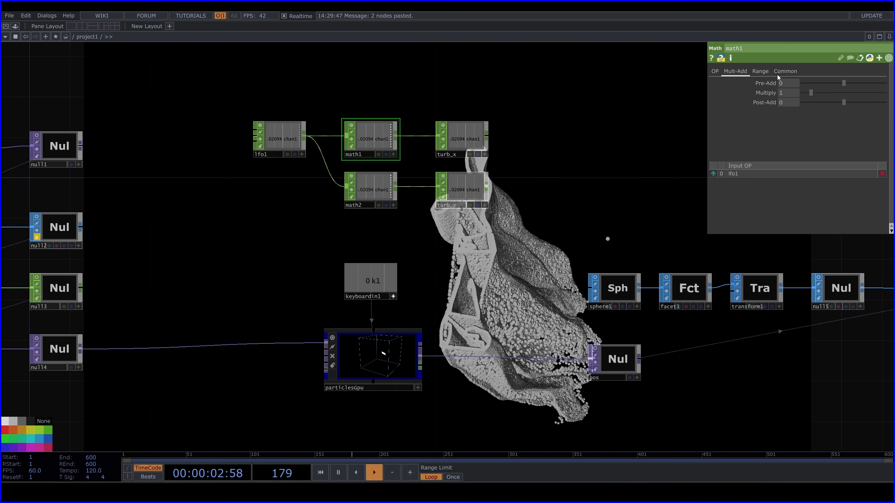
pyautogui.click(760, 71)
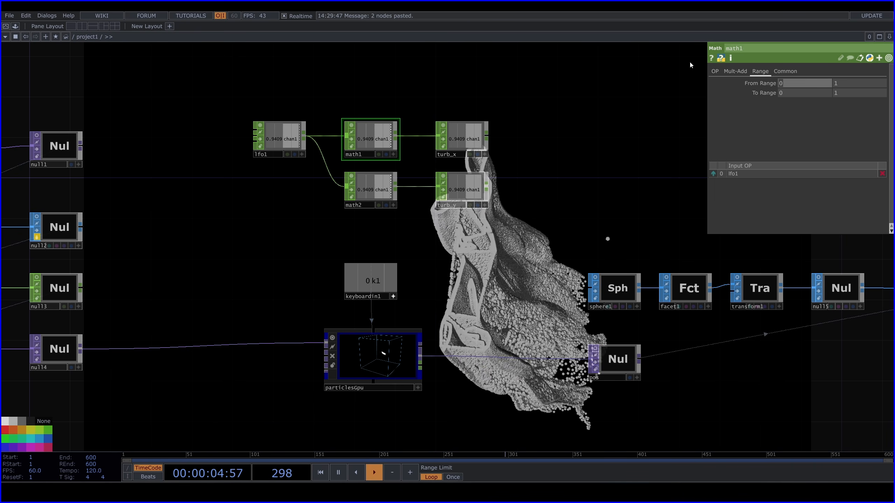
pyautogui.write('-1')
pyautogui.press('Return')
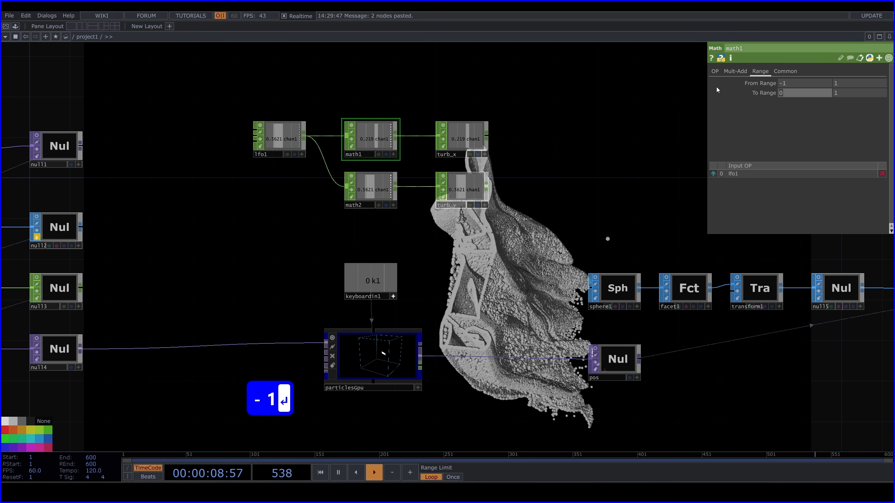
pyautogui.write('-0.12')
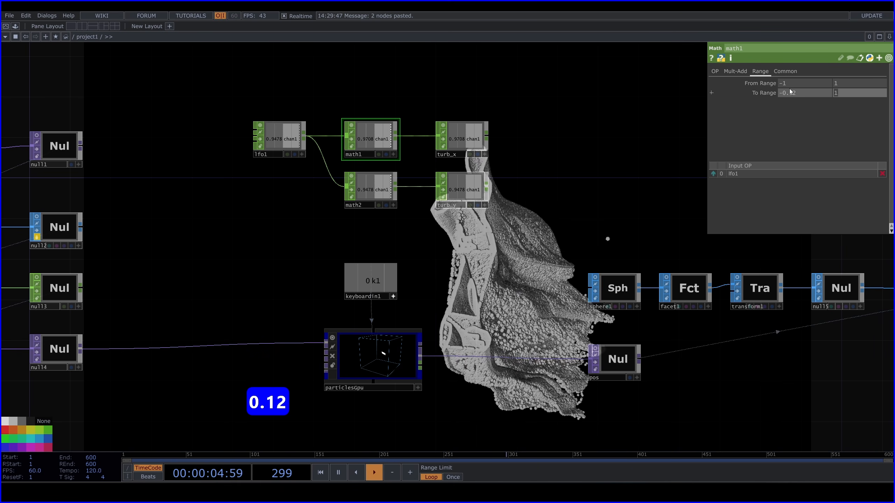
pyautogui.write('0')
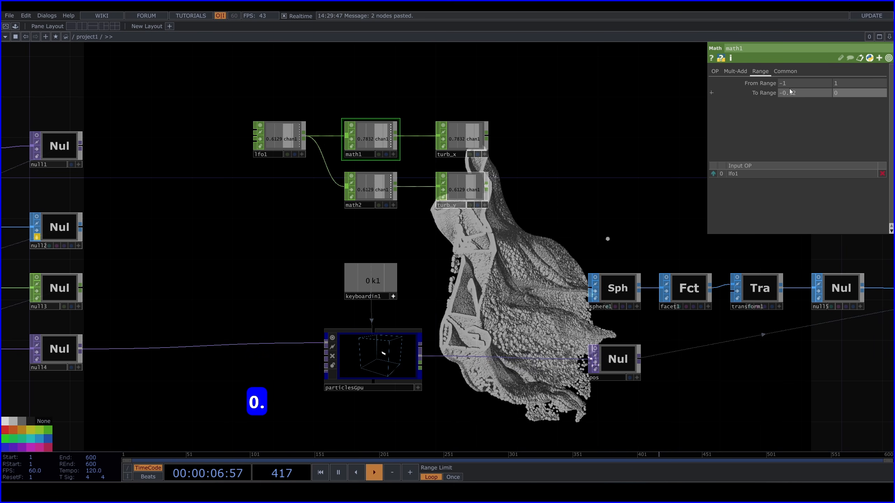
pyautogui.write('.12')
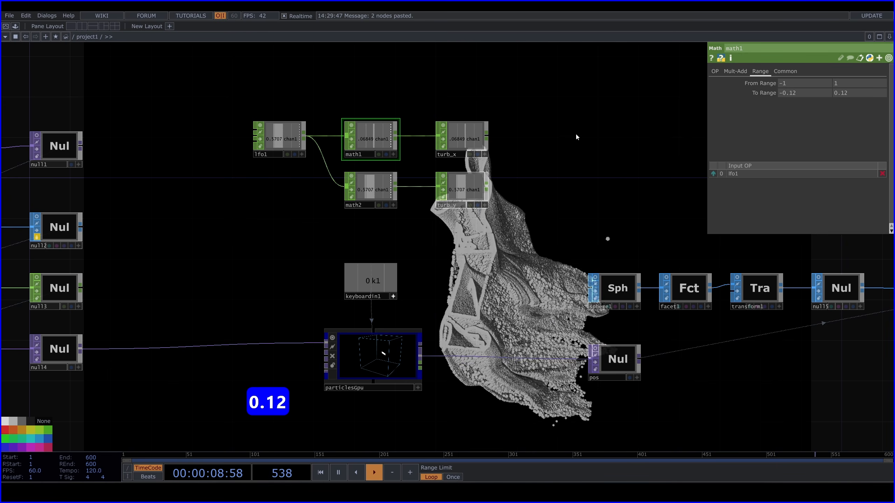
# Remap math2 from the range -1 to 1 onto the range -0.07 to 0.07
pyautogui.click(367, 187)
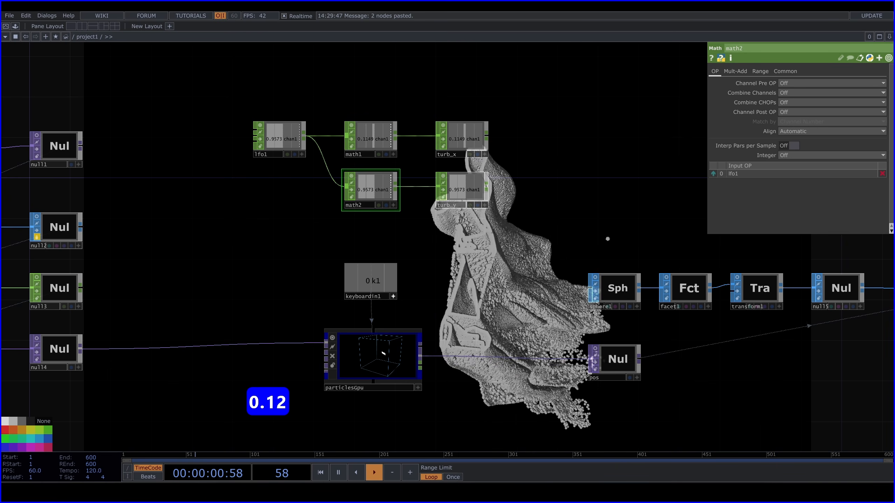
pyautogui.click(740, 72)
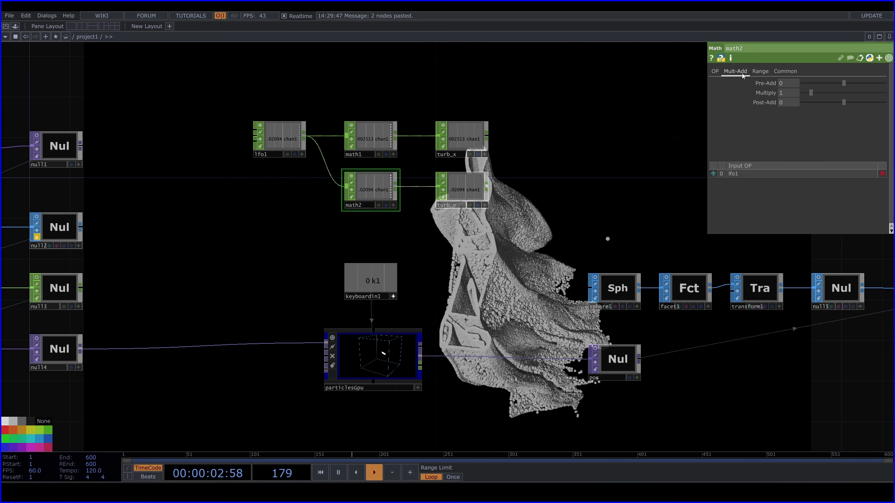
pyautogui.click(761, 72)
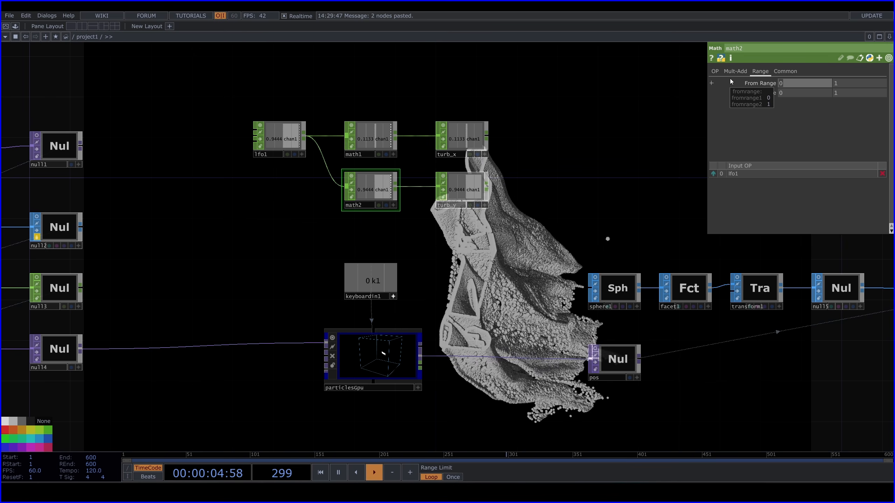
pyautogui.write('-1')
pyautogui.press('Return')
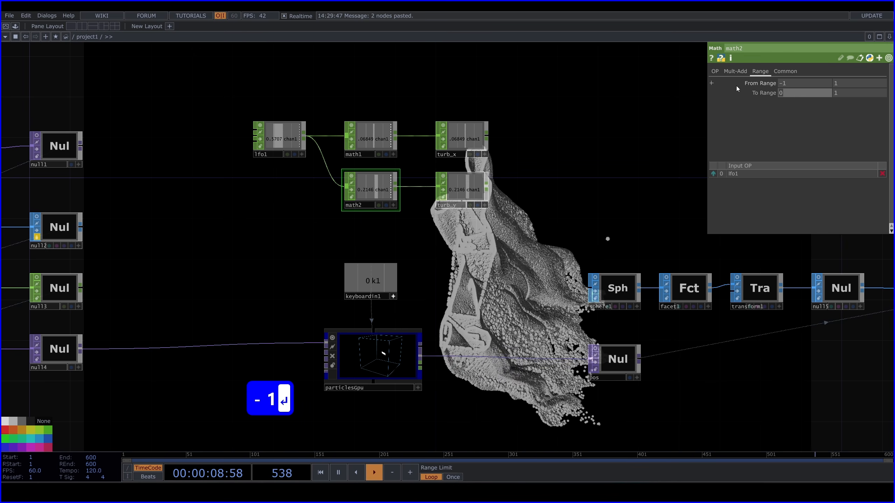
pyautogui.write('-0.0')
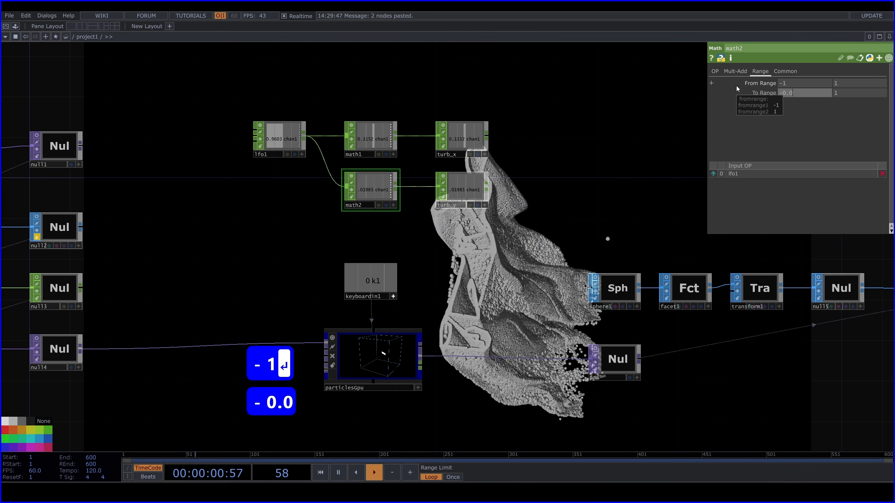
pyautogui.write('7')
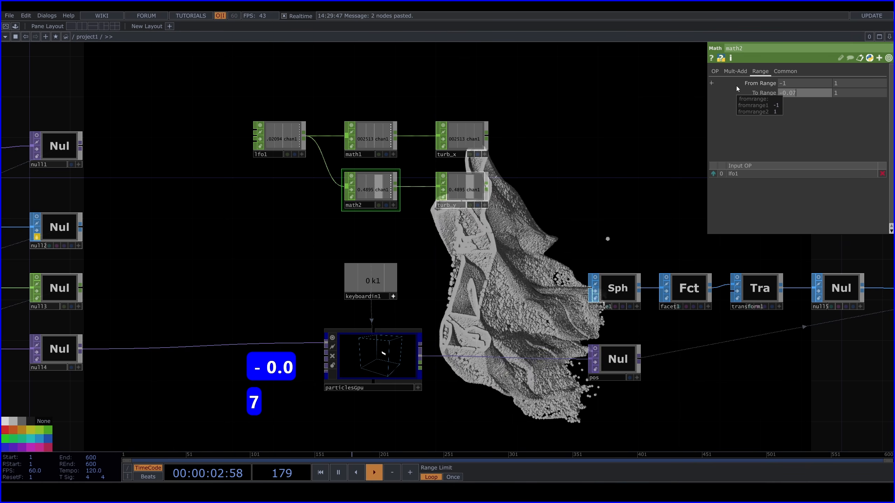
pyautogui.press('Return')
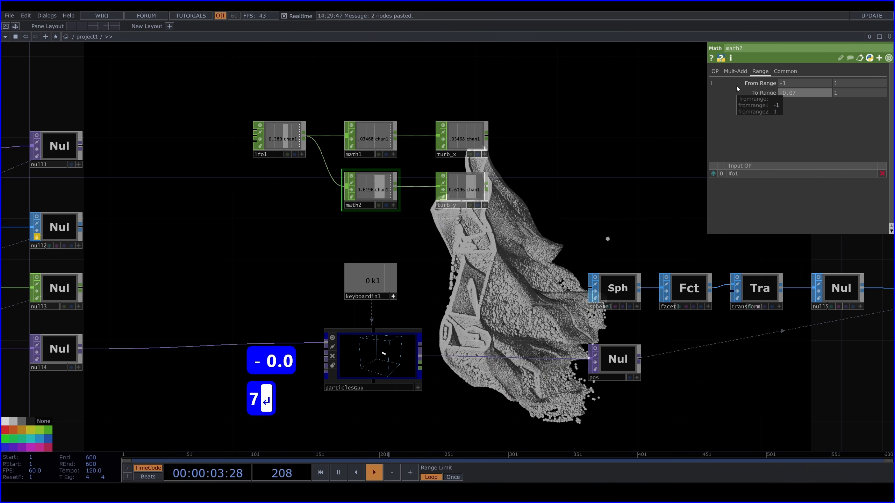
pyautogui.click(853, 92)
pyautogui.write('0.0')
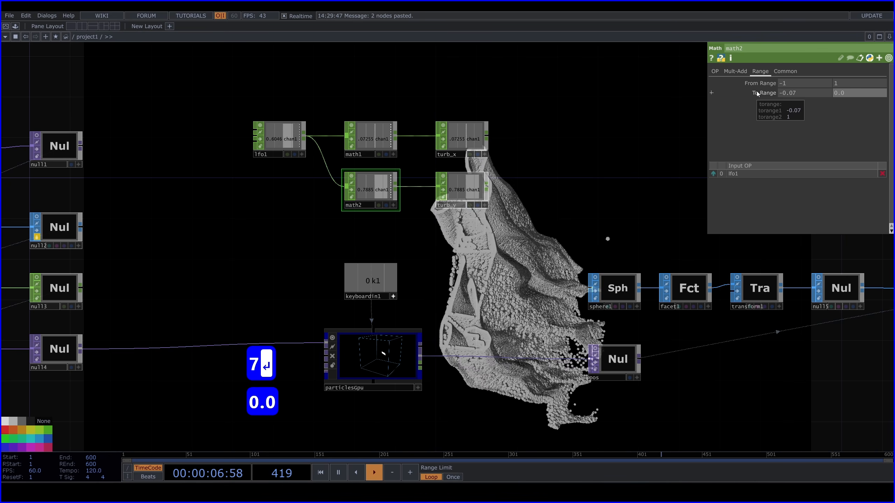
pyautogui.write('7')
pyautogui.press('Return')
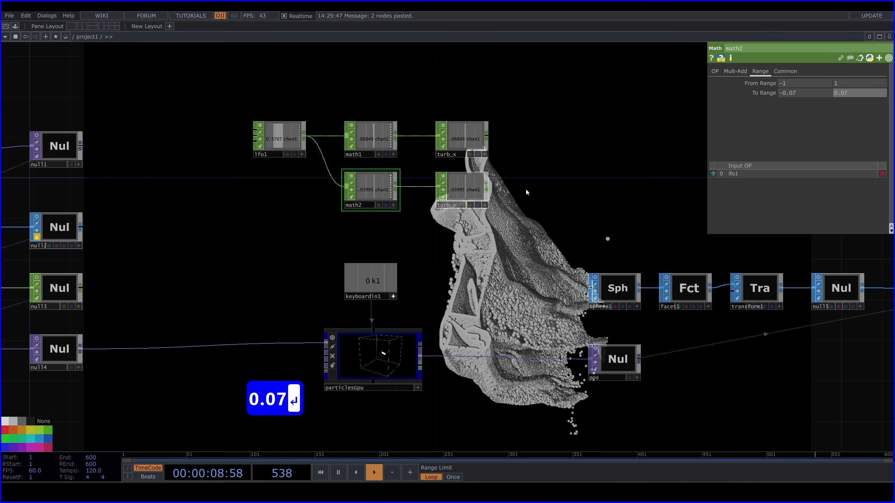
# Drive the first two Turbulence force values of particlesGpu with CHOP references to turb_x and turb_y
pyautogui.click(389, 366)
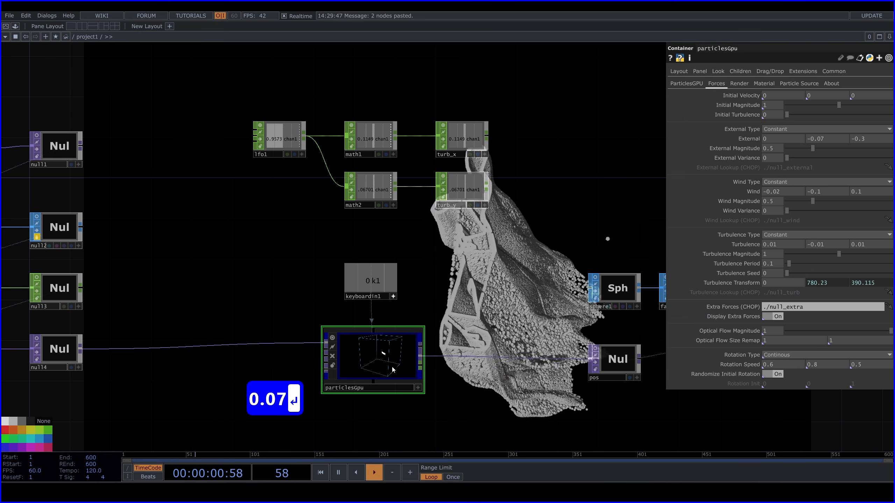
pyautogui.hscroll(5, 409, 276)
pyautogui.scroll(-2, 410, 276)
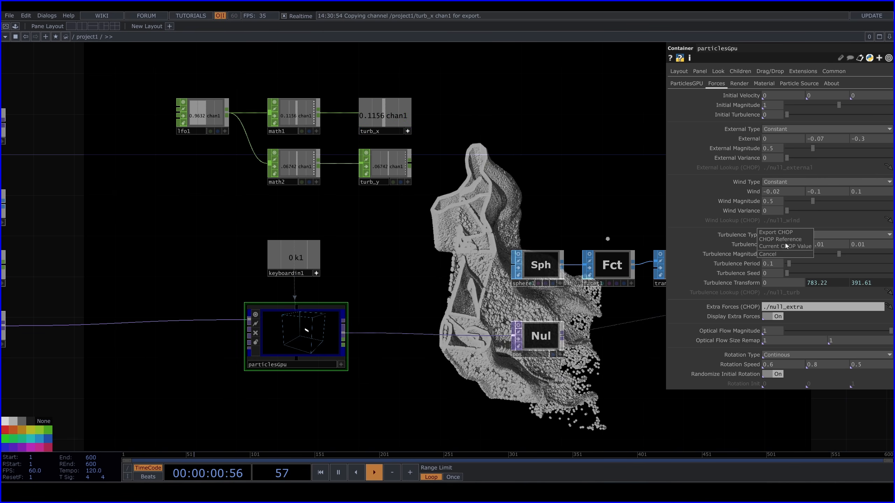
pyautogui.click(787, 239)
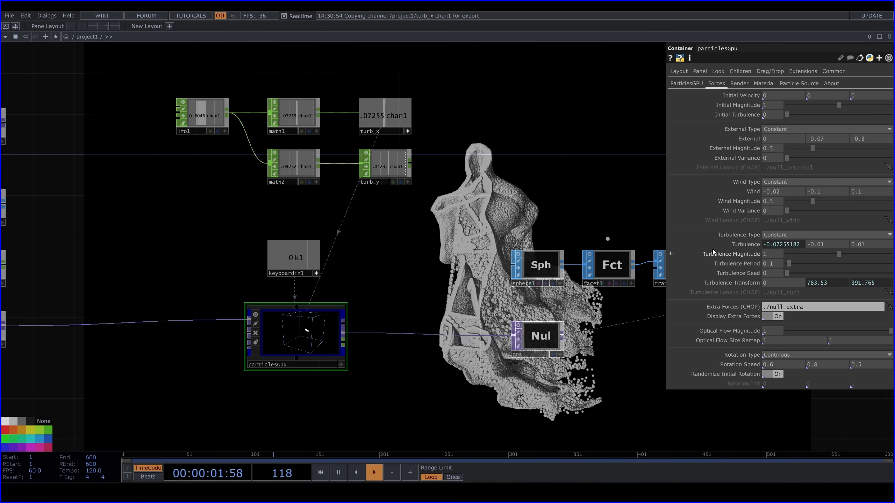
pyautogui.click(408, 182)
pyautogui.moveTo(380, 167); pyautogui.dragTo(822, 244)
pyautogui.click(829, 239)
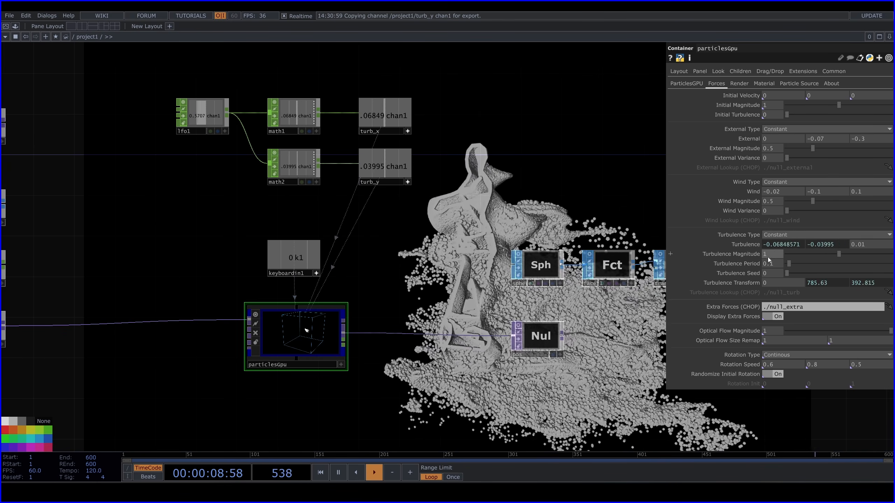
# Set particlesGpu's Turbulence Magnitude to 0.7 and its Turbulence Period to 0.07
pyautogui.write('0')
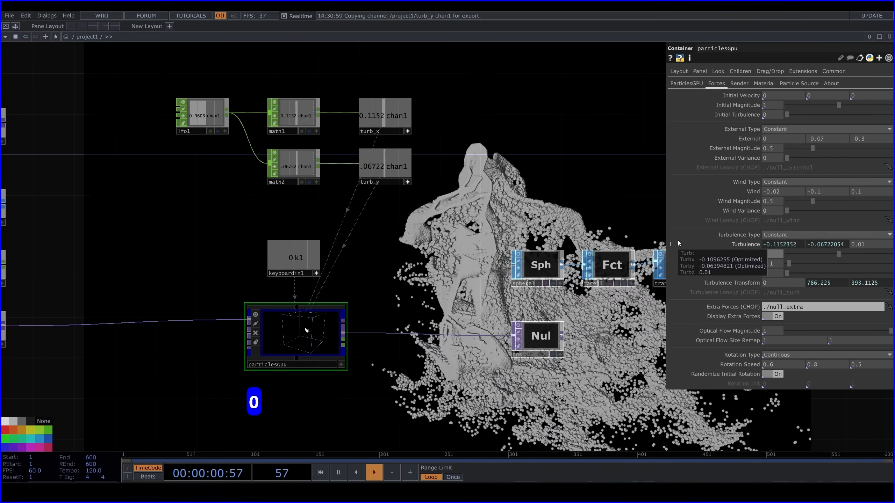
pyautogui.write('.7')
pyautogui.press('Return')
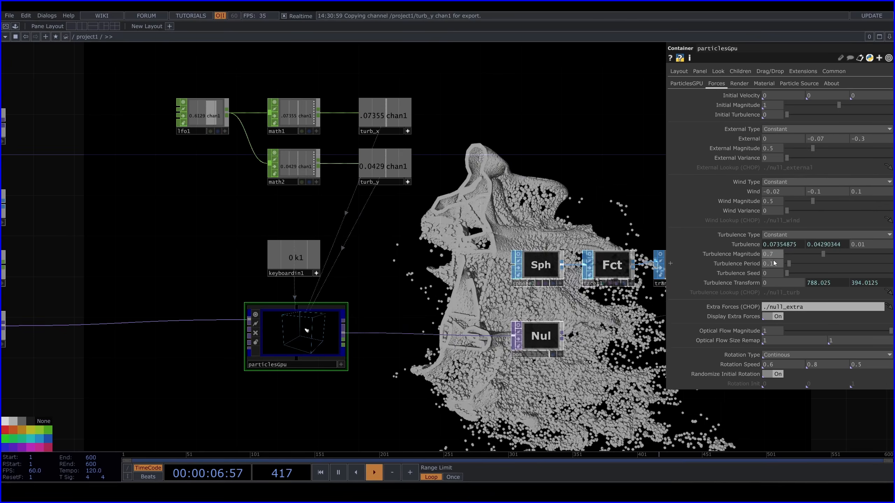
pyautogui.write('0.')
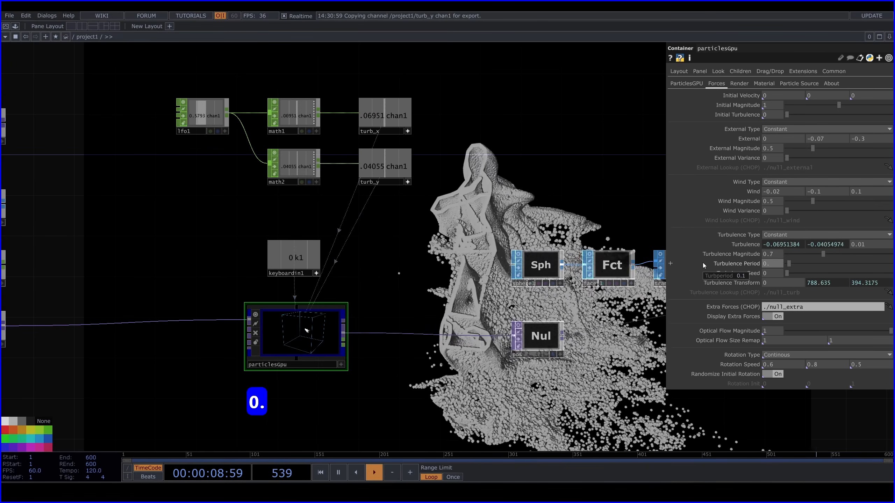
pyautogui.write('07')
pyautogui.press('Return')
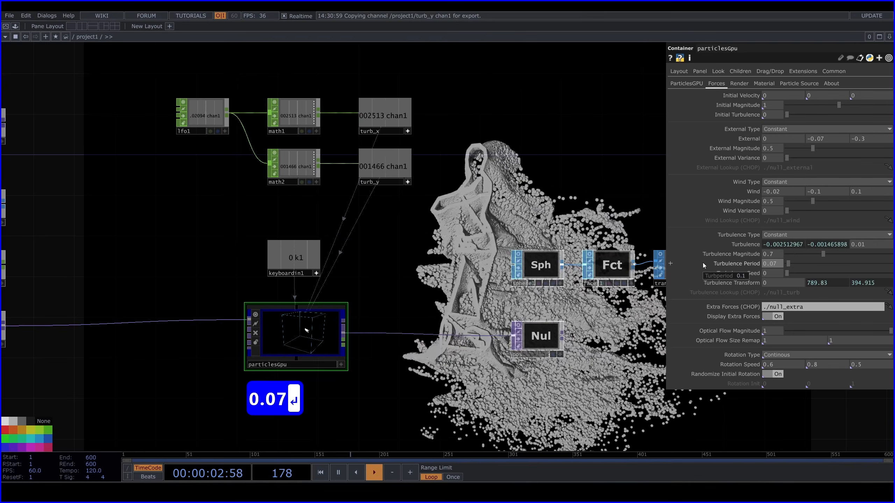
# Reduce the instanced sphere size by setting transform1's Uniform Scale to 0.03
pyautogui.moveTo(585, 208); pyautogui.dragTo(373, 216)
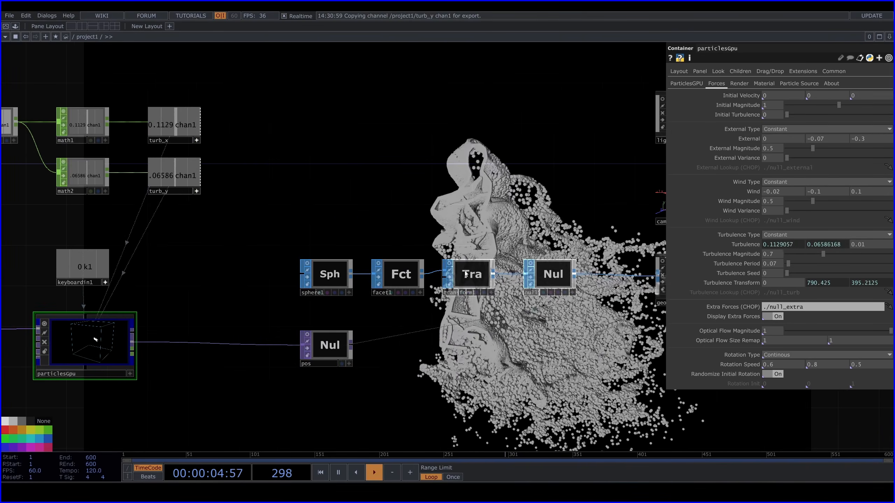
pyautogui.click(471, 271)
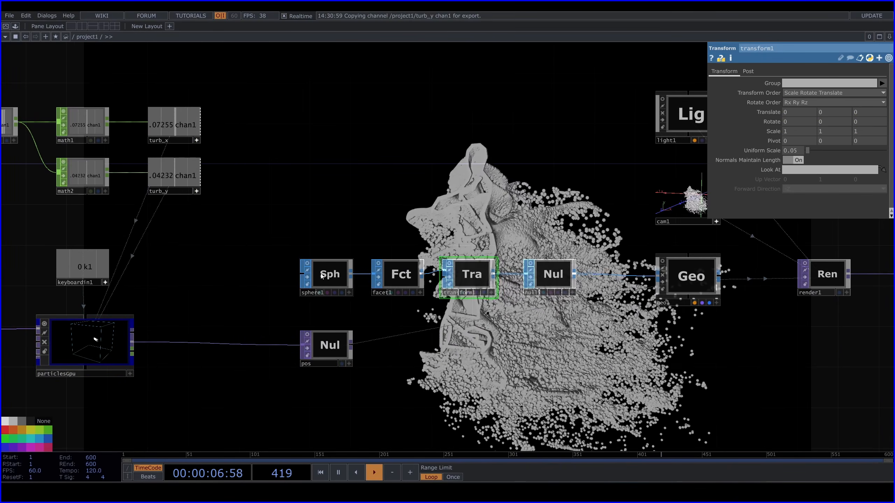
pyautogui.moveTo(797, 153); pyautogui.dragTo(791, 142, button='middle')
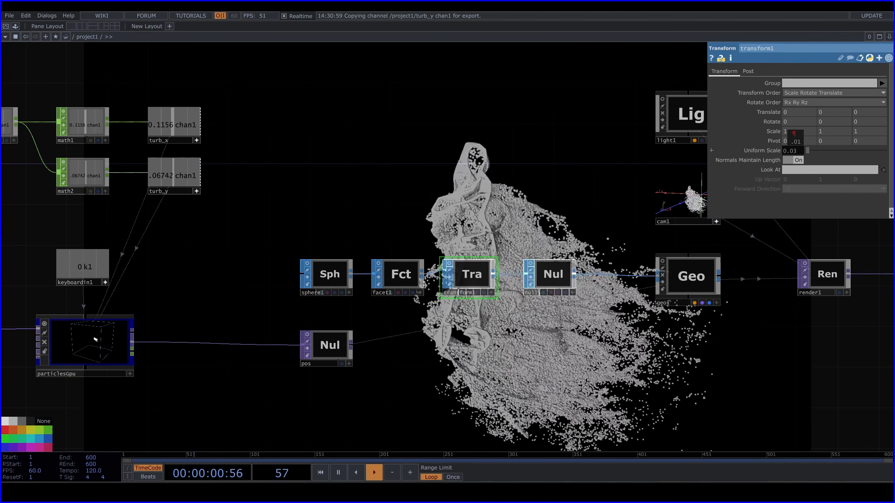
# Unlock null2 after trace1, discarding its locked changes so the traced dancer animates again
pyautogui.moveTo(601, 174)
pyautogui.mouseDown()
pyautogui.moveTo(665, 194)
pyautogui.moveTo(868, 225)
pyautogui.mouseUp()
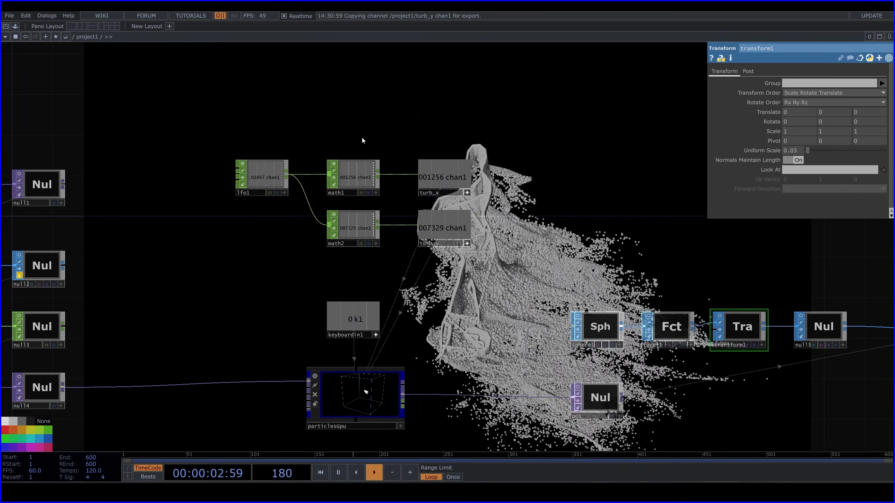
pyautogui.moveTo(379, 158); pyautogui.dragTo(691, 179)
pyautogui.scroll(4, 343, 289)
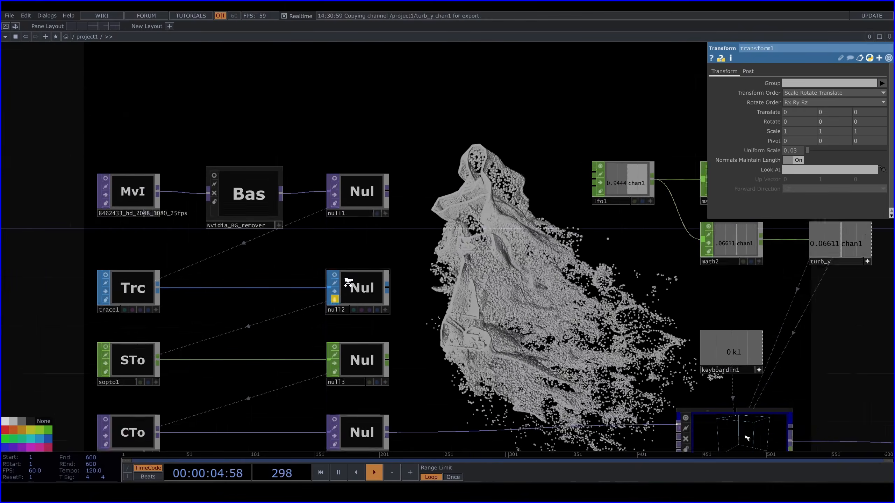
pyautogui.click(332, 305)
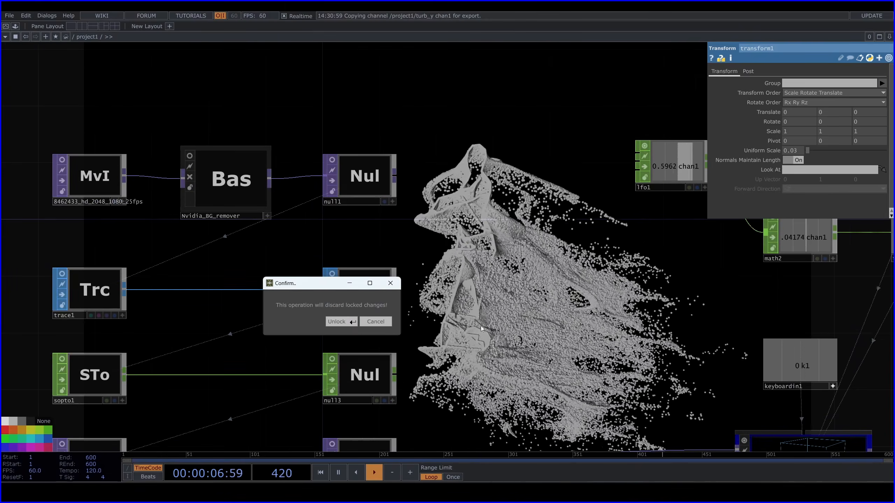
pyautogui.moveTo(635, 327); pyautogui.dragTo(594, 230)
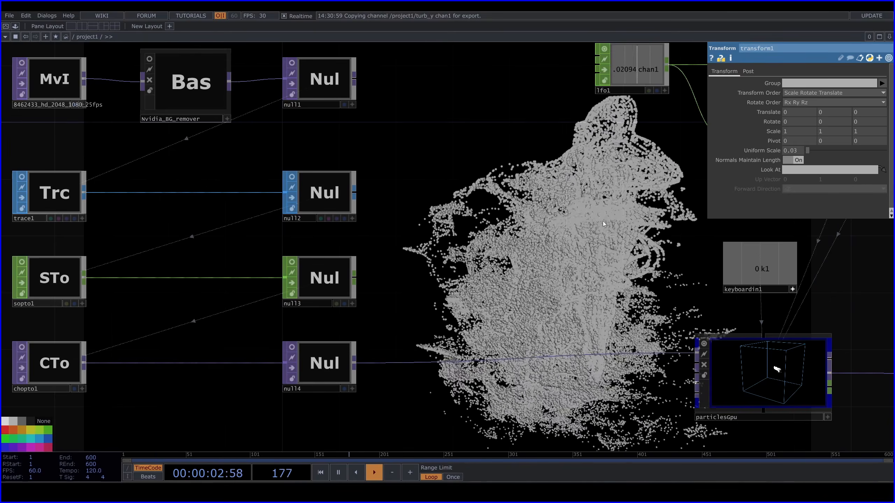
pyautogui.moveTo(603, 220); pyautogui.dragTo(613, 354)
pyautogui.moveTo(411, 154); pyautogui.dragTo(210, 140)
pyautogui.scroll(-7, 272, 145)
pyautogui.moveTo(584, 200); pyautogui.dragTo(203, 229)
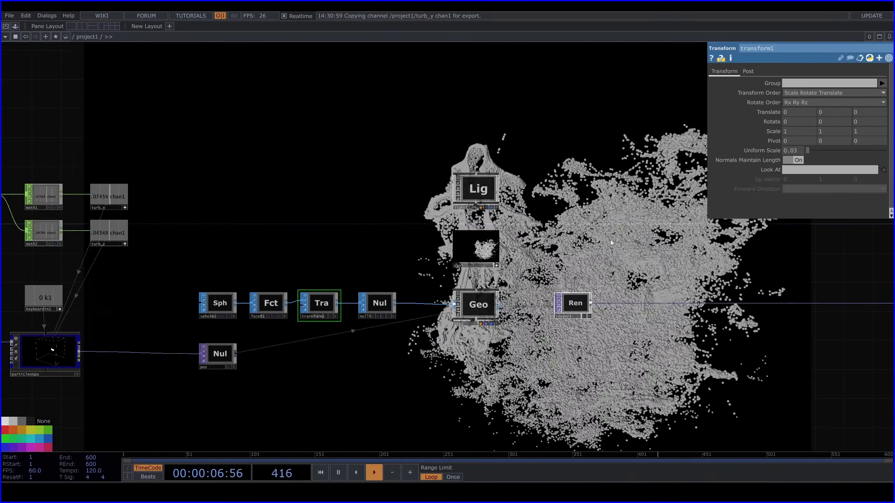
pyautogui.scroll(7, 606, 240)
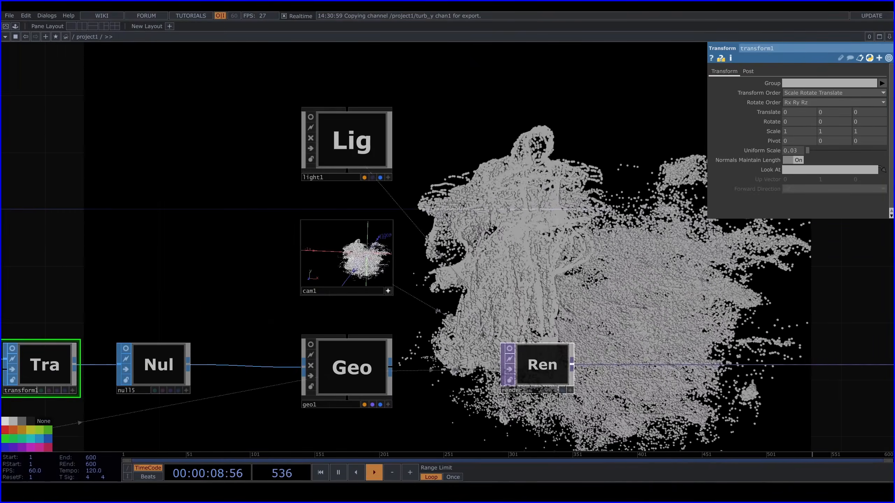
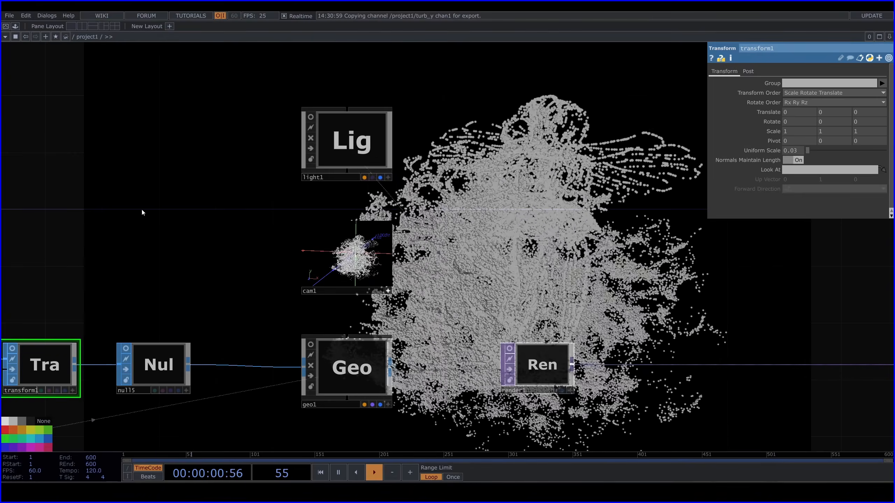
# Lock null2 after trace1 again to freeze the traced dancer in a new pose
pyautogui.moveTo(142, 210); pyautogui.dragTo(527, 201)
pyautogui.scroll(-2, 436, 180)
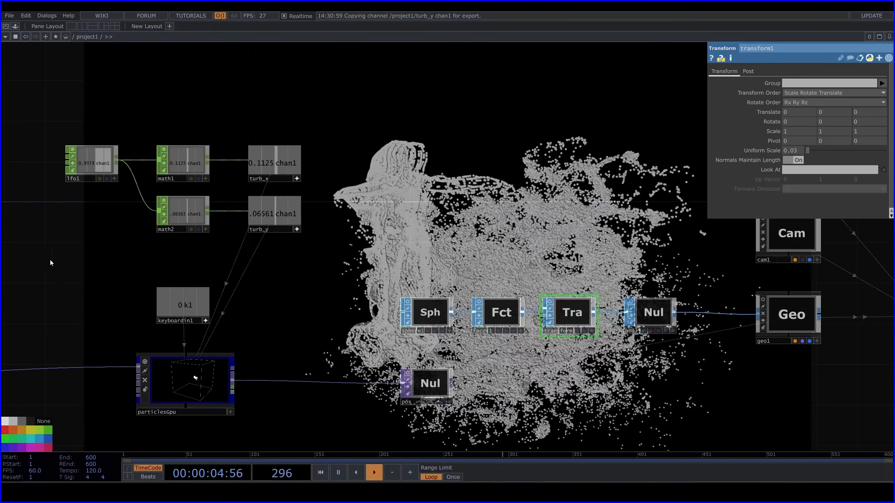
pyautogui.moveTo(76, 244); pyautogui.dragTo(561, 264)
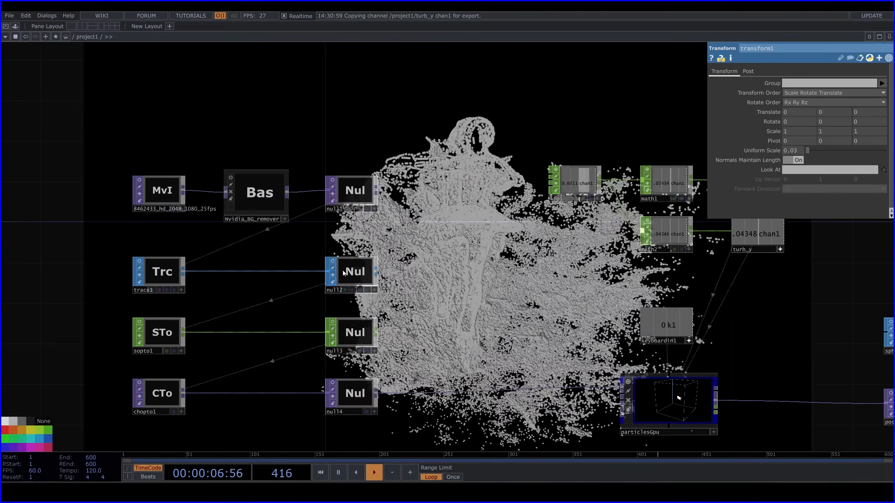
pyautogui.moveTo(345, 284); pyautogui.dragTo(350, 226)
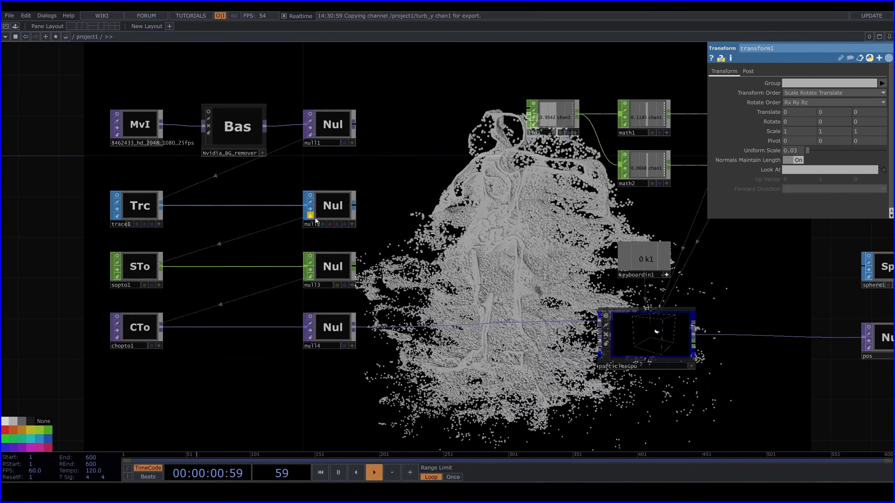
pyautogui.click(310, 216)
pyautogui.click(312, 231)
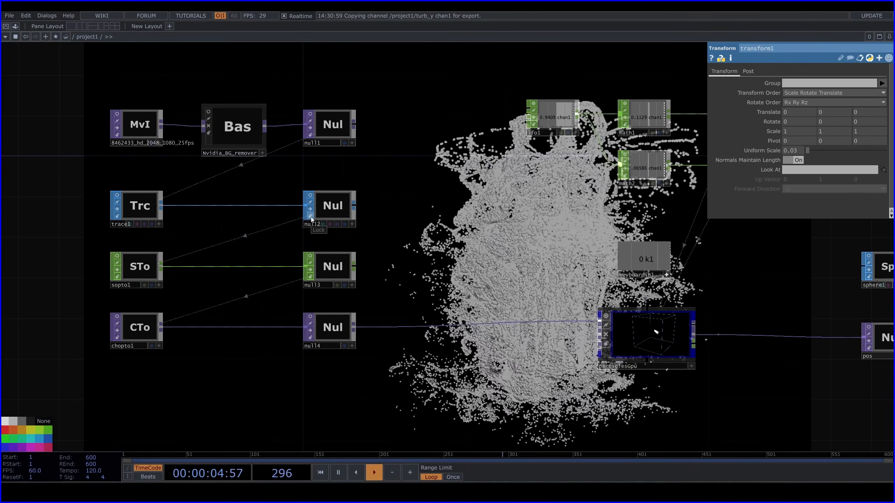
pyautogui.click(310, 216)
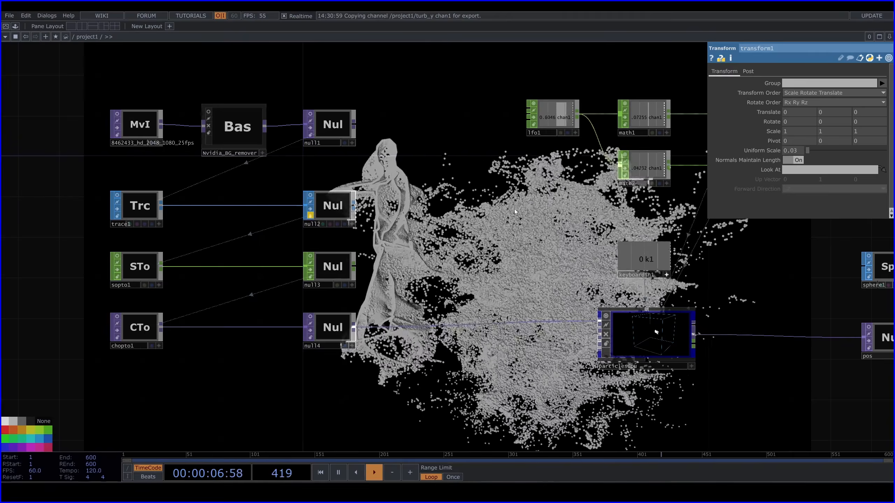
# Orbit light1 through its own view to about Translate 2.77, -1.15, 9.54 and Rotate -6.9, -16.1, 0
pyautogui.moveTo(663, 181); pyautogui.dragTo(402, 231)
pyautogui.moveTo(649, 174); pyautogui.dragTo(124, 171)
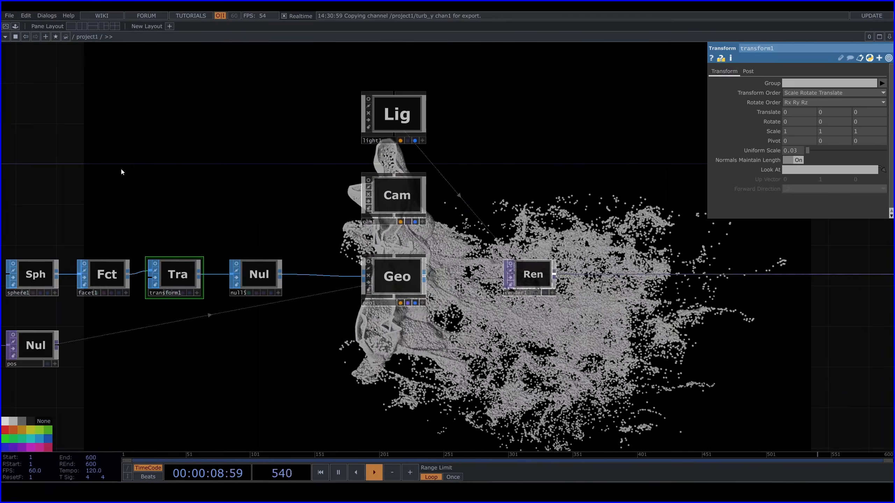
pyautogui.moveTo(402, 161); pyautogui.dragTo(362, 194)
pyautogui.click(320, 186)
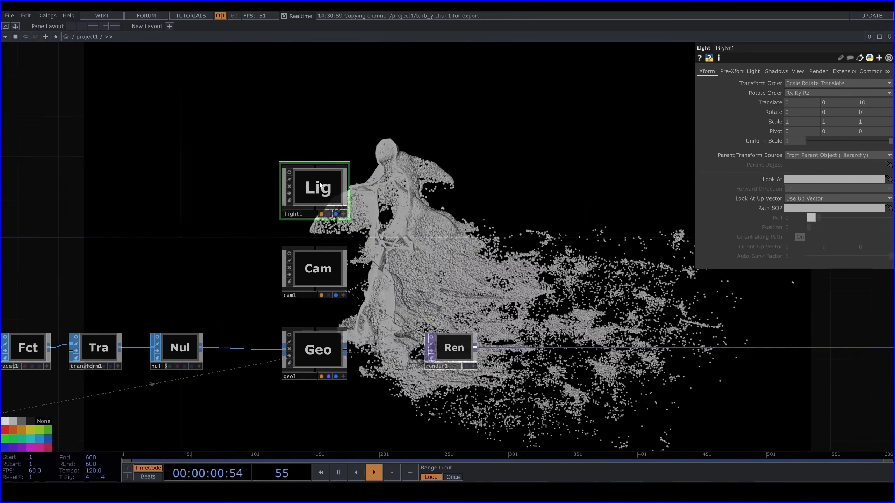
pyautogui.scroll(3, 319, 179)
pyautogui.click(354, 227)
pyautogui.moveTo(431, 165); pyautogui.dragTo(388, 171)
pyautogui.scroll(5, 389, 172)
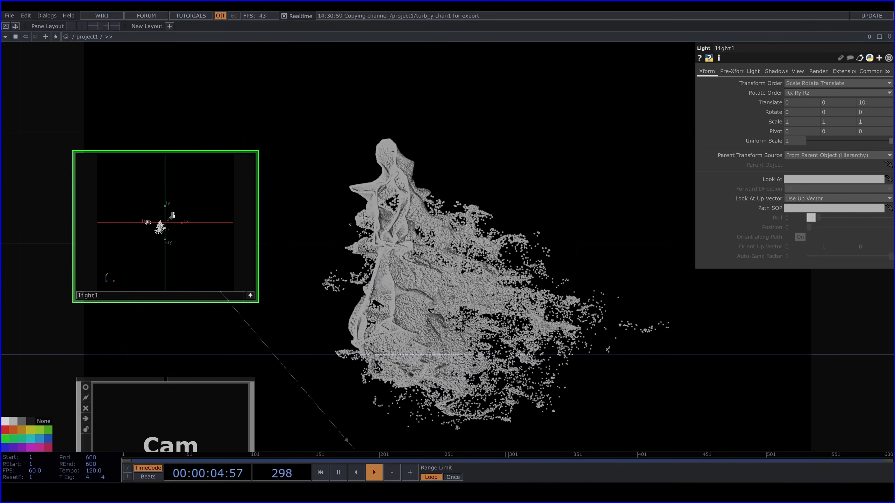
pyautogui.moveTo(143, 221); pyautogui.dragTo(152, 223)
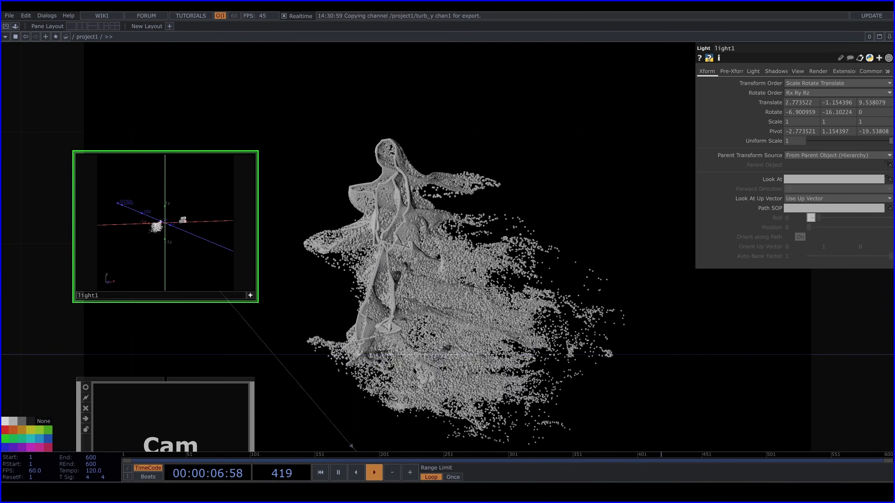
pyautogui.click(251, 297)
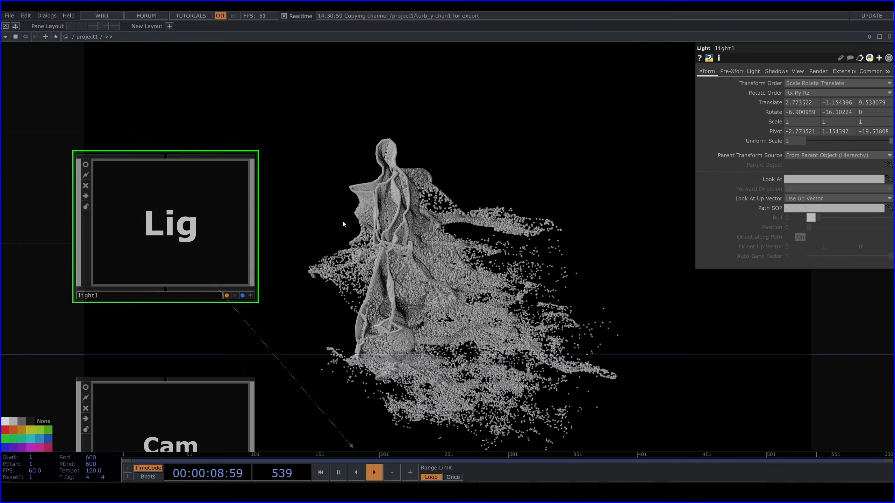
# Duplicate light1 and orbit the copy through its own view to about Translate -4.69, -1.94, 4.33 and Rotate -24.2, 43.7, 0
pyautogui.hotkey('ctrl', 'v')
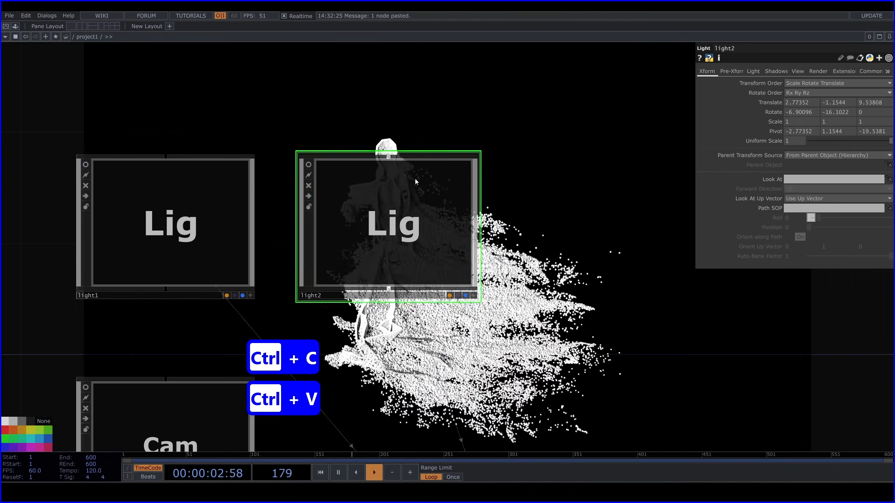
pyautogui.scroll(-5, 369, 211)
pyautogui.click(317, 222)
pyautogui.moveTo(431, 214); pyautogui.dragTo(384, 223)
pyautogui.scroll(5, 384, 224)
pyautogui.click(234, 324)
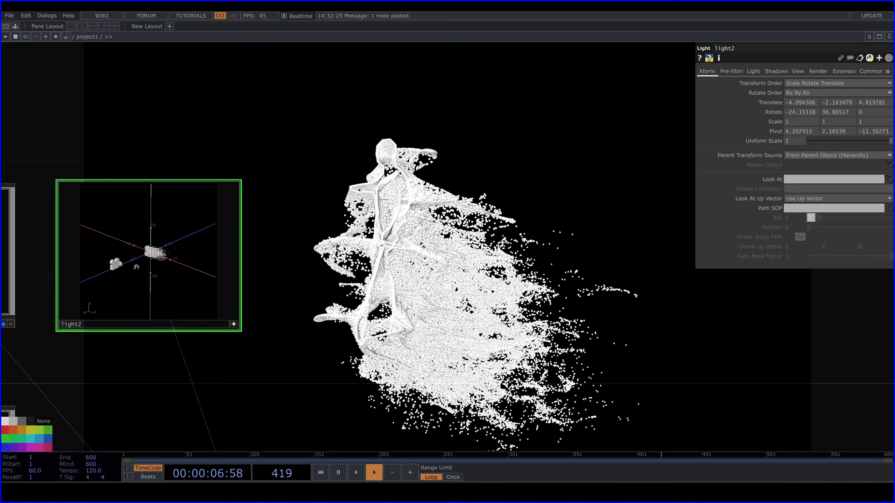
pyautogui.click(234, 324)
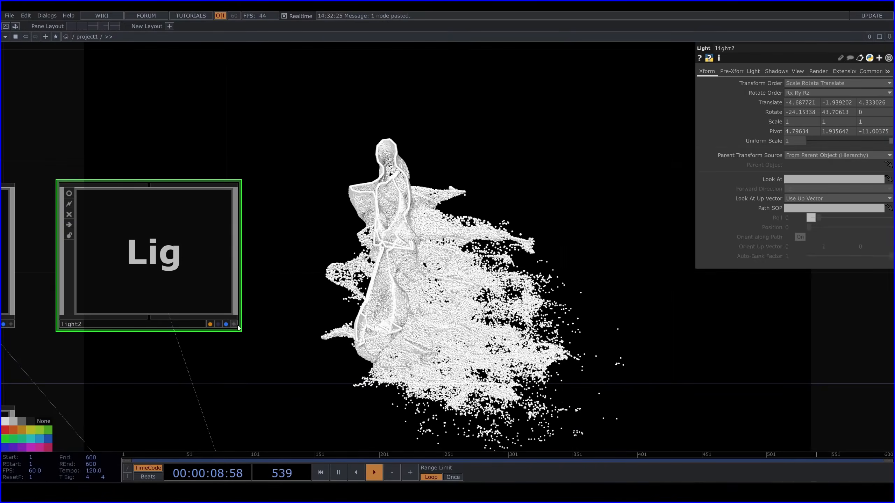
# Set light2's Shadow Type to Soft, 2D Mapped
pyautogui.click(777, 71)
pyautogui.click(799, 83)
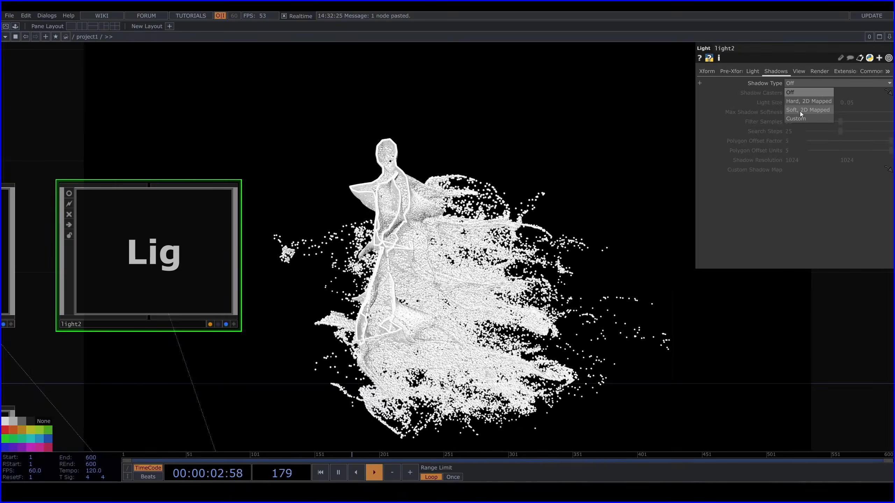
pyautogui.click(800, 111)
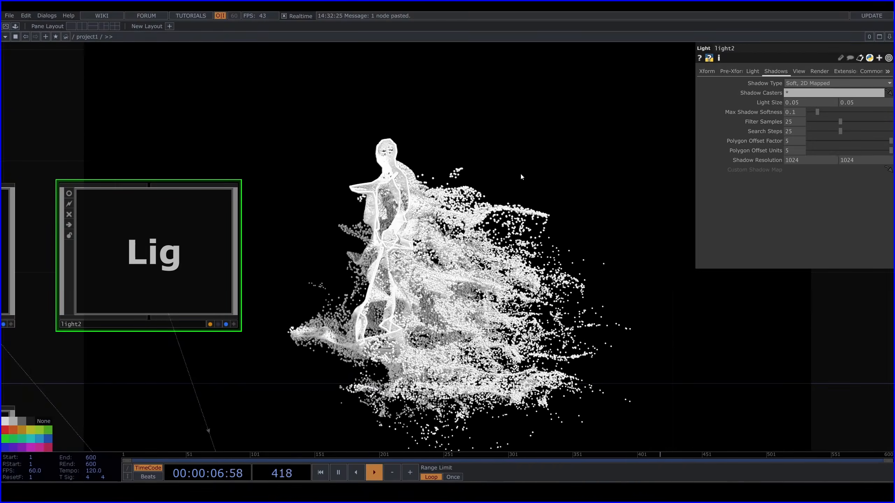
pyautogui.moveTo(521, 174); pyautogui.dragTo(540, 119)
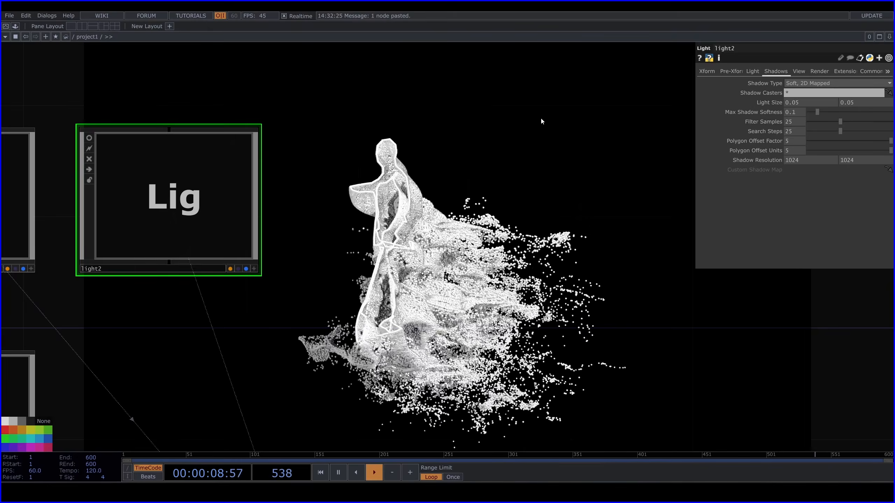
pyautogui.press('h')
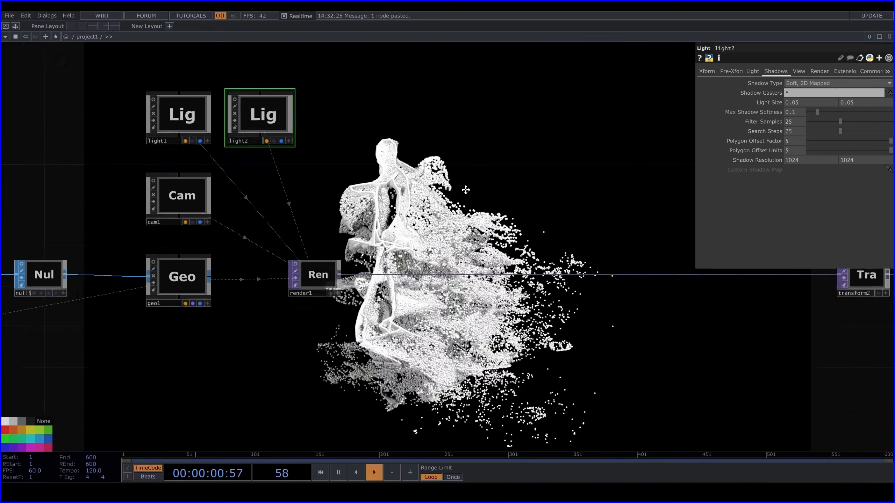
# Branch a second Null TOP off particlesGpu's TOP output and place it below the pos null
pyautogui.moveTo(466, 190); pyautogui.dragTo(479, 145)
pyautogui.moveTo(176, 339); pyautogui.dragTo(501, 278)
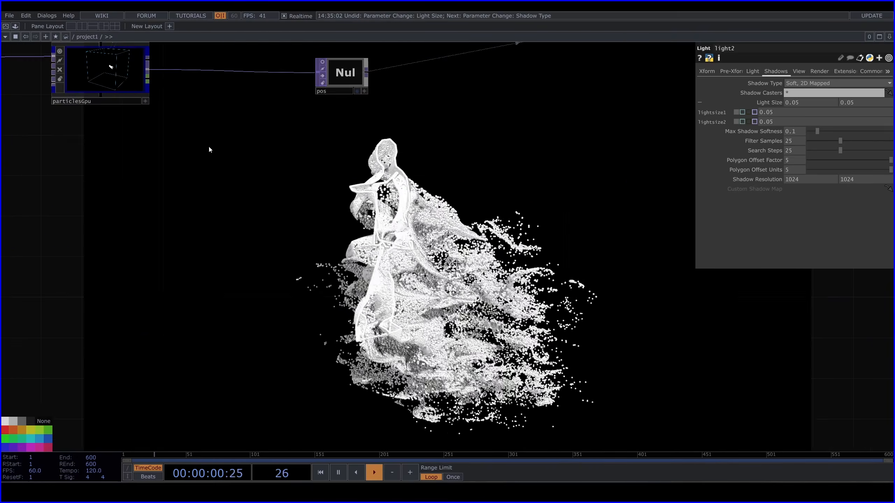
pyautogui.moveTo(211, 147); pyautogui.dragTo(264, 204)
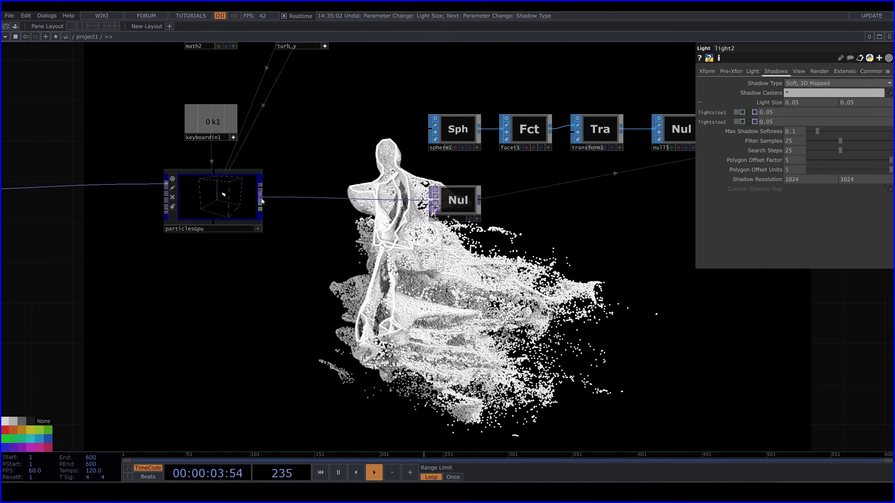
pyautogui.click(260, 201)
pyautogui.press('Tab')
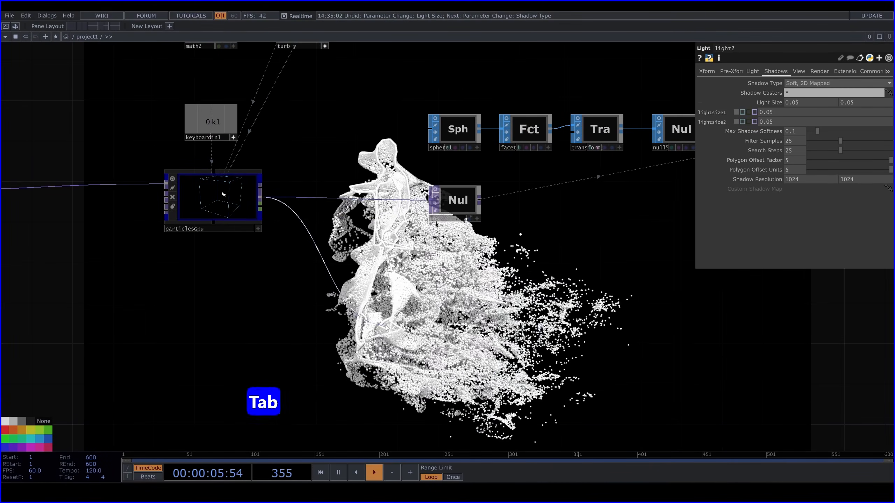
pyautogui.write('nu')
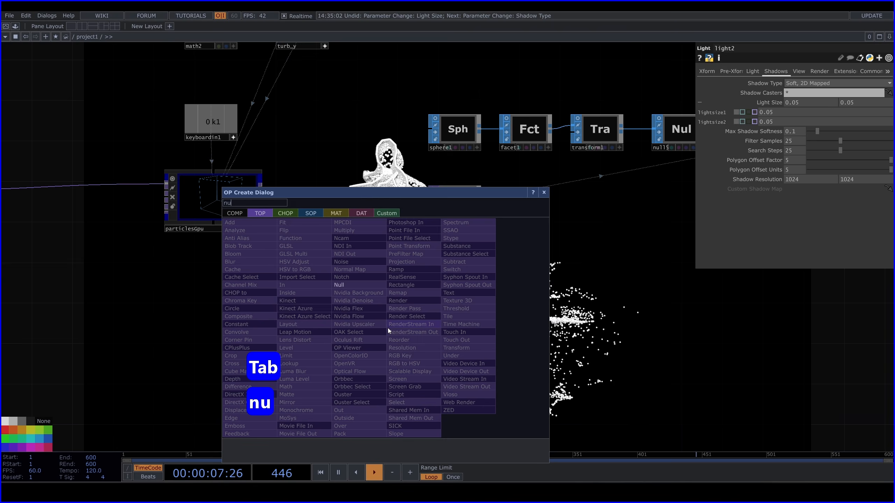
pyautogui.click(352, 286)
pyautogui.click(455, 270)
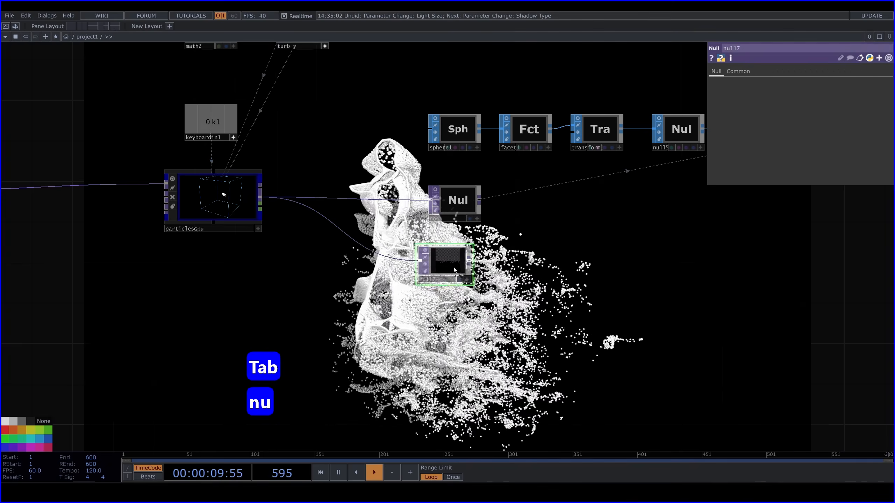
pyautogui.moveTo(453, 270)
pyautogui.mouseDown()
pyautogui.moveTo(450, 258)
pyautogui.moveTo(463, 257)
pyautogui.mouseUp()
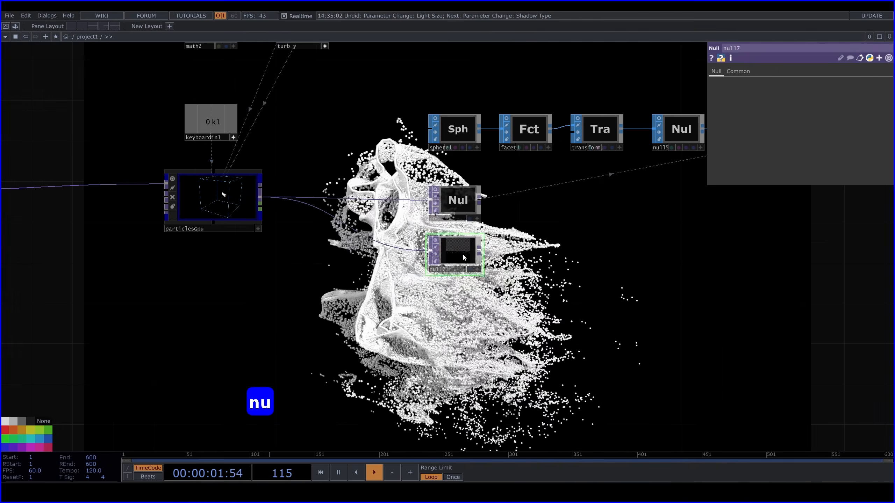
# Rename the new null to scale and move it further below pos, leaving room between them
pyautogui.click(738, 46)
pyautogui.write('s')
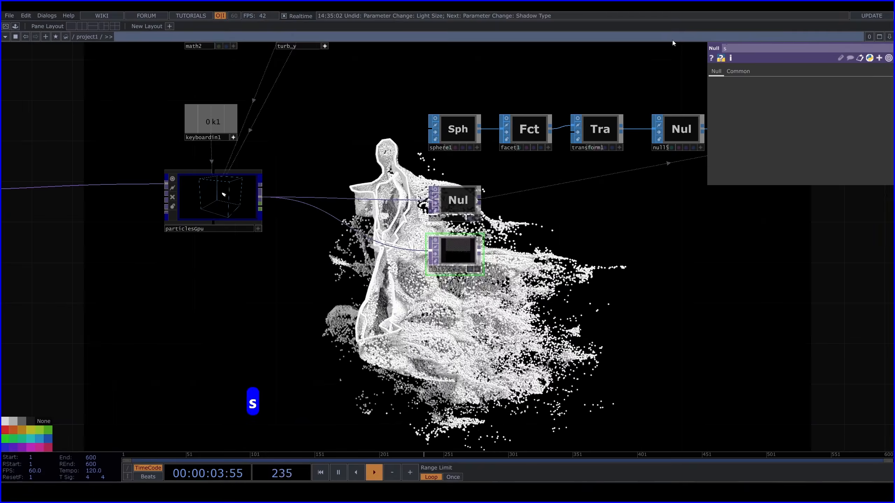
pyautogui.write('cale')
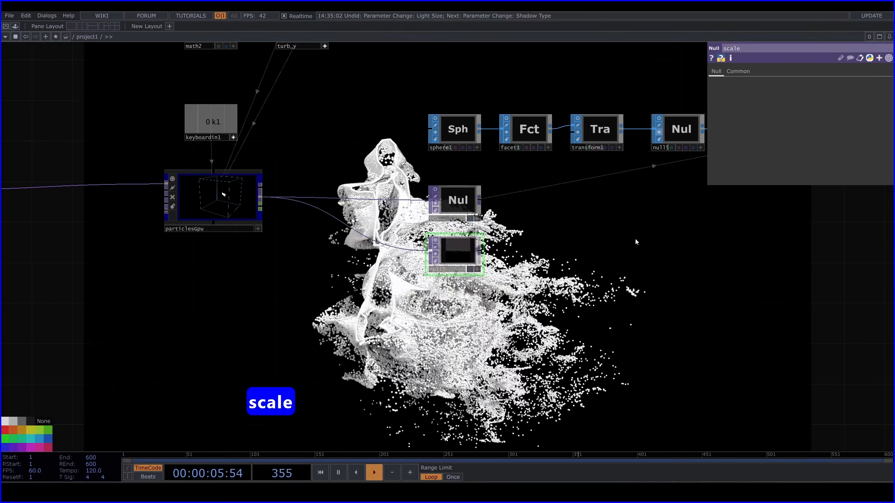
pyautogui.click(636, 242)
pyautogui.moveTo(457, 259); pyautogui.dragTo(457, 299)
# Assign the scale null as geo1's instance Scale OP, with r, g and b for Scale X, Y and Z
pyautogui.moveTo(493, 332); pyautogui.dragTo(331, 318)
pyautogui.click(674, 125)
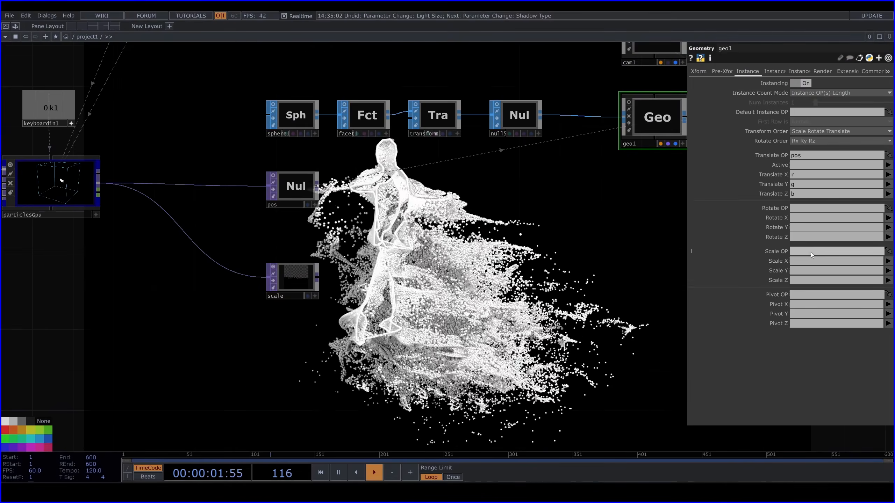
pyautogui.moveTo(305, 279); pyautogui.dragTo(829, 251)
pyautogui.click(887, 261)
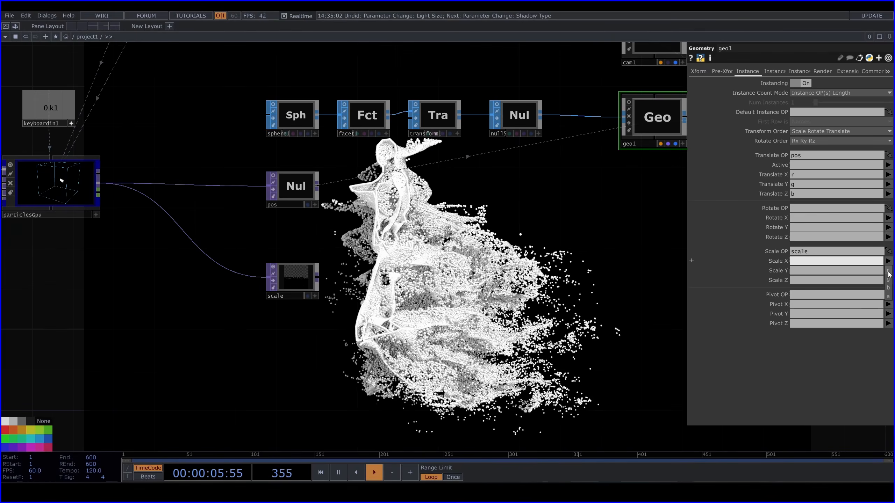
pyautogui.click(888, 272)
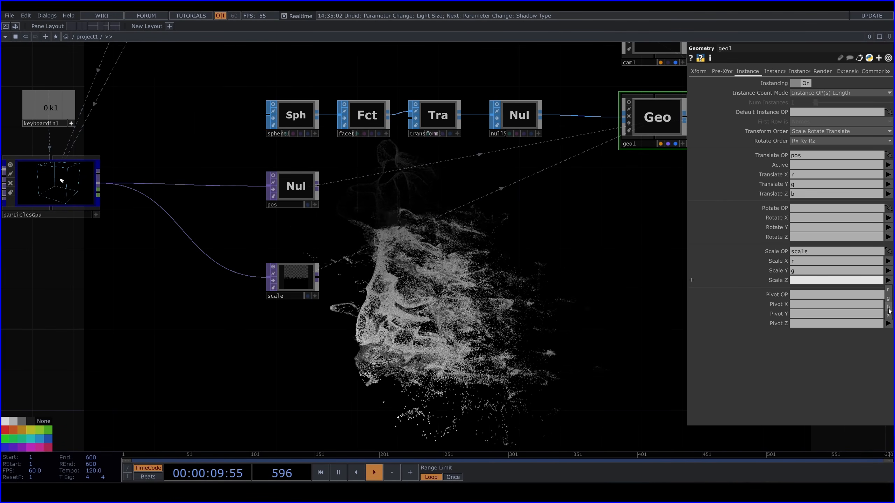
pyautogui.moveTo(443, 326); pyautogui.dragTo(488, 309)
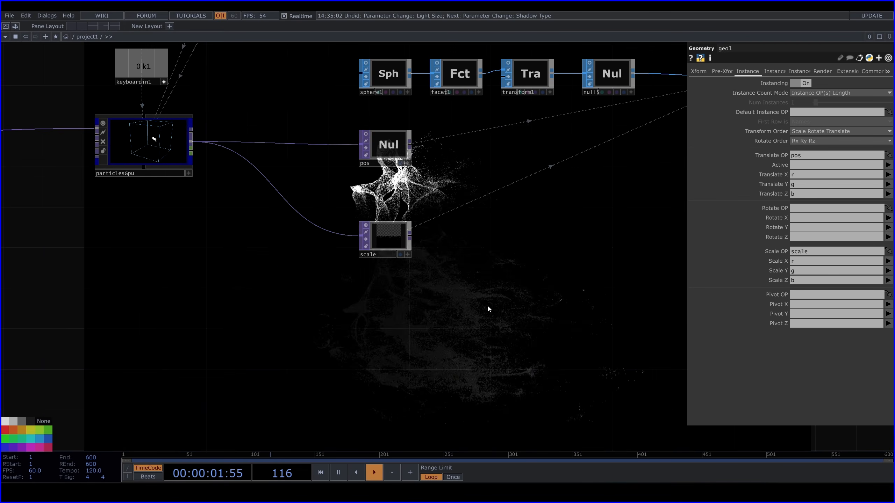
# Insert a Noise TOP on the wire between particlesGpu and the scale null
pyautogui.rightClick(288, 203)
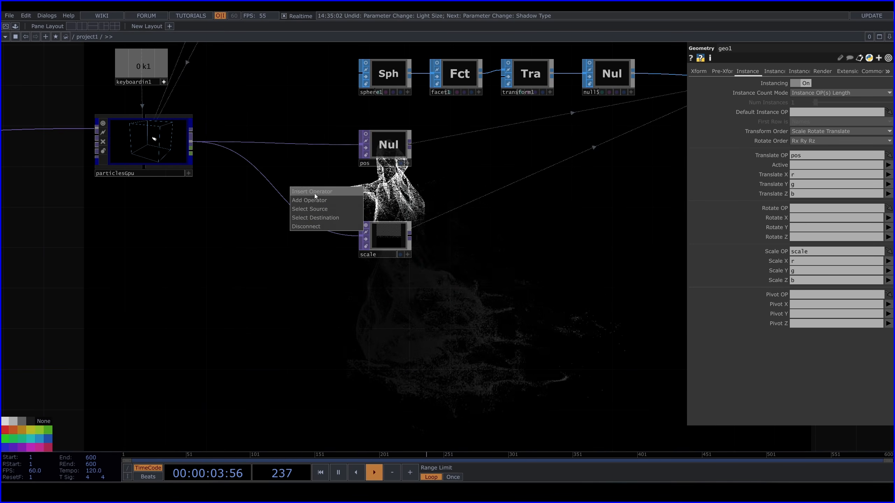
pyautogui.click(315, 194)
pyautogui.write('noi')
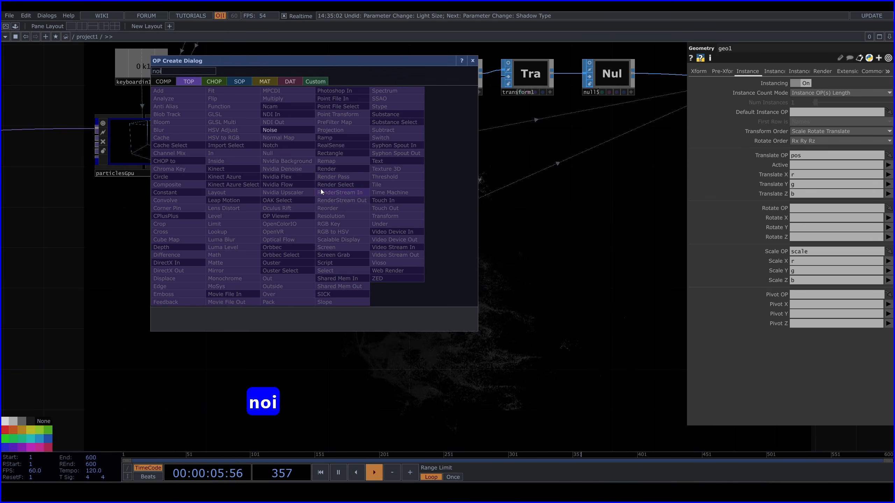
pyautogui.click(281, 133)
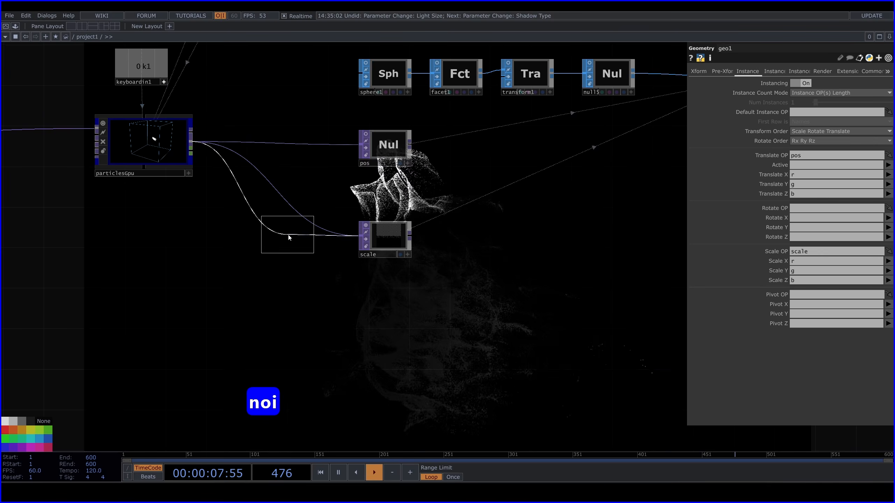
pyautogui.click(290, 239)
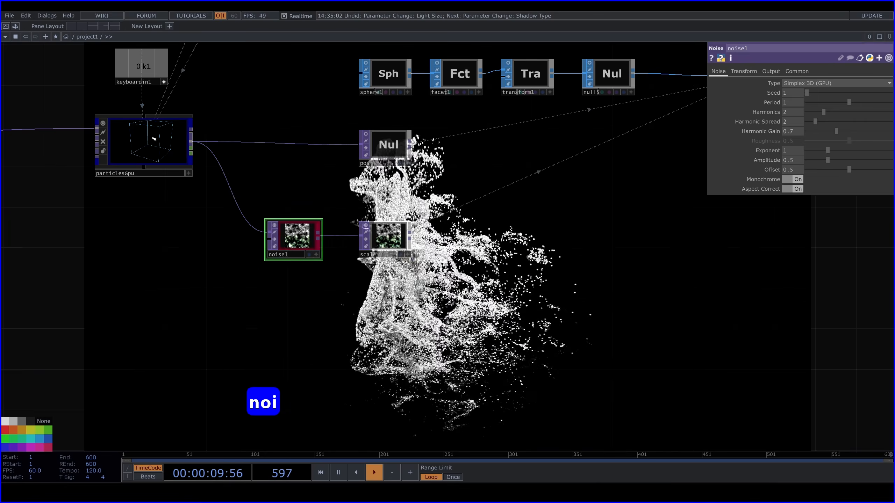
# Connect particlesGpu's TOP output to the second input of noise1 as well
pyautogui.scroll(2, 278, 238)
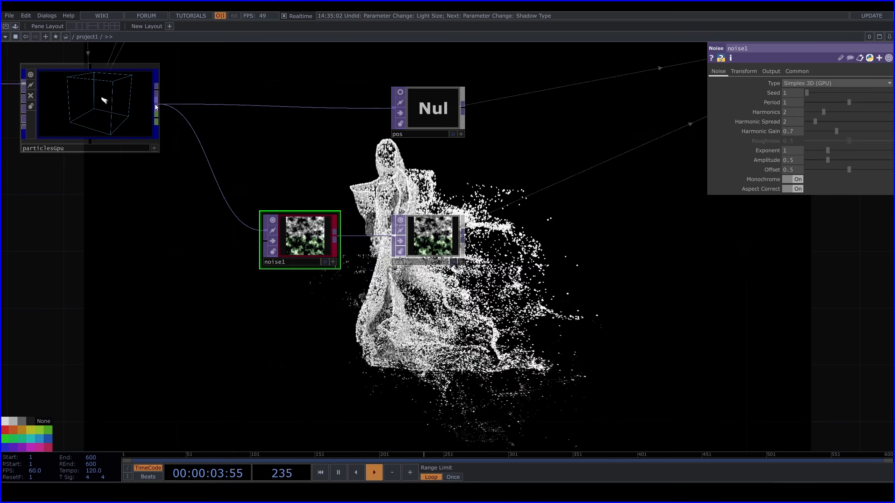
pyautogui.moveTo(156, 107); pyautogui.dragTo(195, 187)
pyautogui.moveTo(237, 238); pyautogui.dragTo(272, 237)
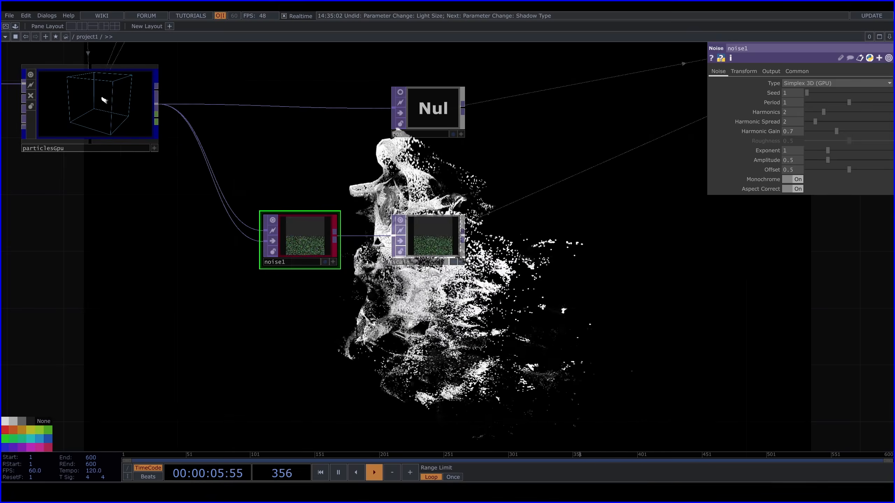
# Turn off the live preview on the scale null
pyautogui.moveTo(309, 310); pyautogui.dragTo(253, 215)
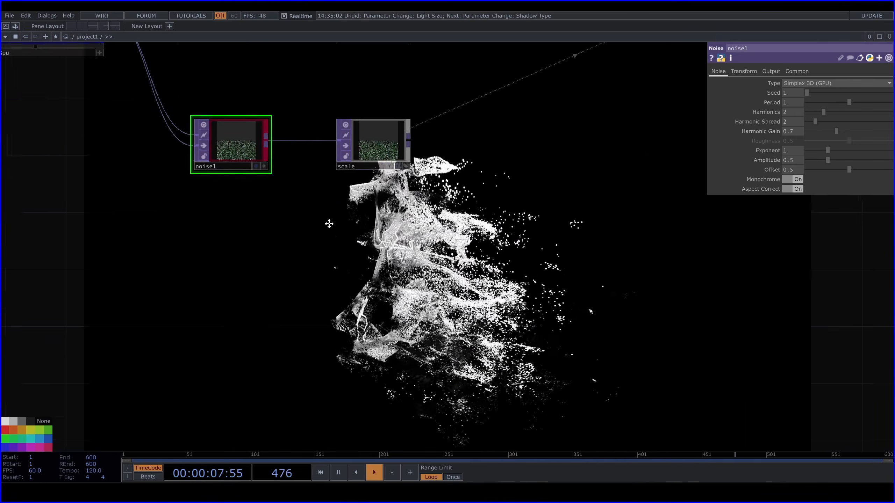
pyautogui.click(344, 125)
pyautogui.moveTo(463, 169); pyautogui.dragTo(428, 156)
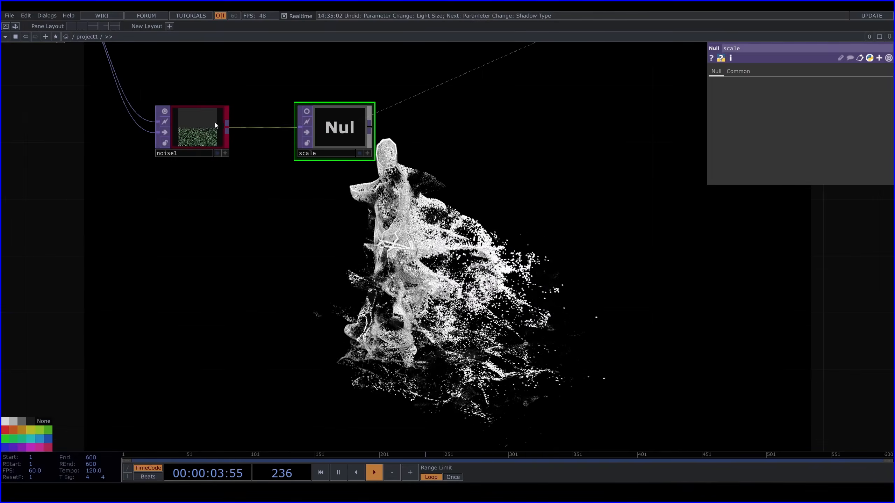
# Set noise1's output RGB mode to Noise so it outputs the noise alone
pyautogui.click(199, 120)
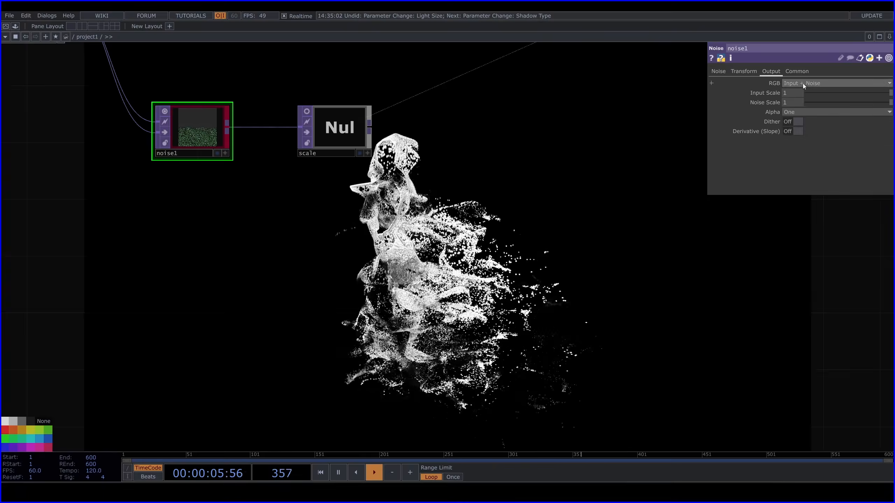
pyautogui.click(809, 83)
pyautogui.click(795, 93)
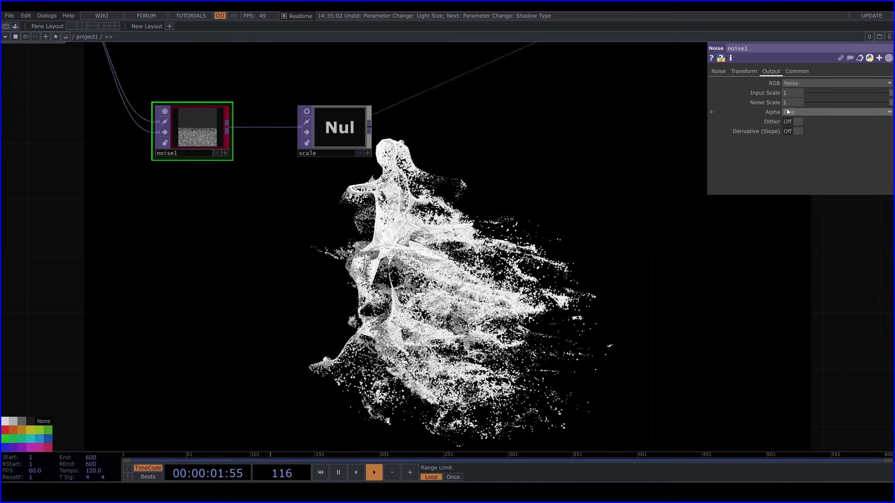
# Set noise1's Seed to 3420 and its Period to 2.8
pyautogui.click(718, 71)
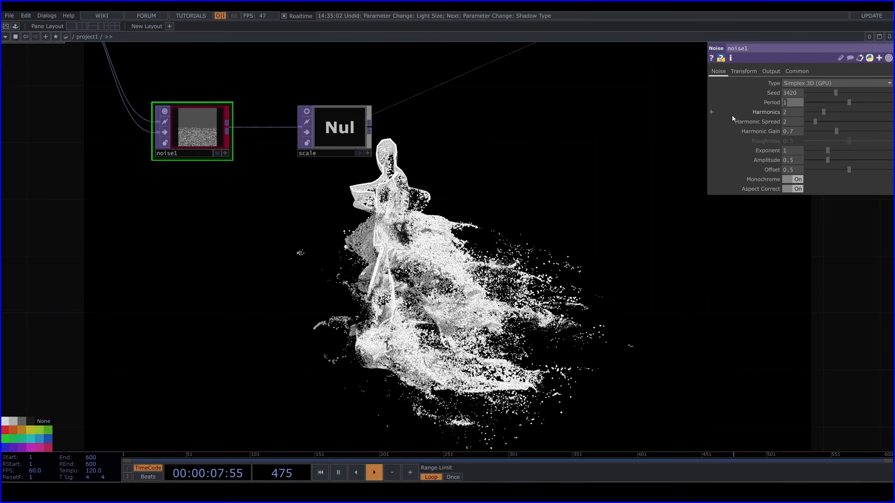
pyautogui.write('2.8')
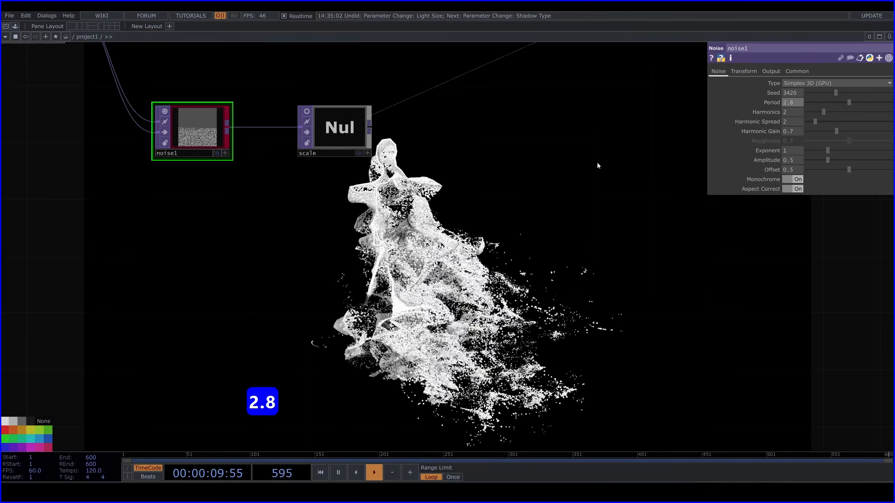
pyautogui.press('Return')
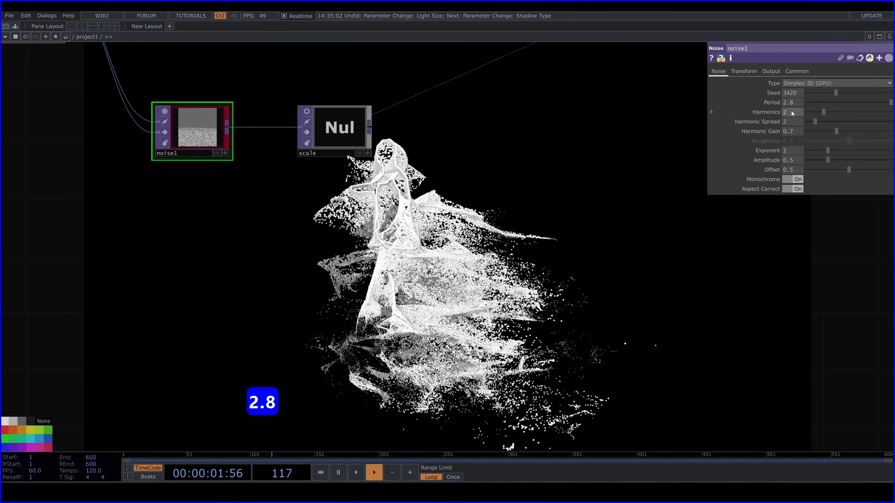
# Set noise1's Harmonics to 1, Harmonic Spread to 1.5 and Harmonic Gain to 0.8
pyautogui.moveTo(816, 115); pyautogui.dragTo(815, 121)
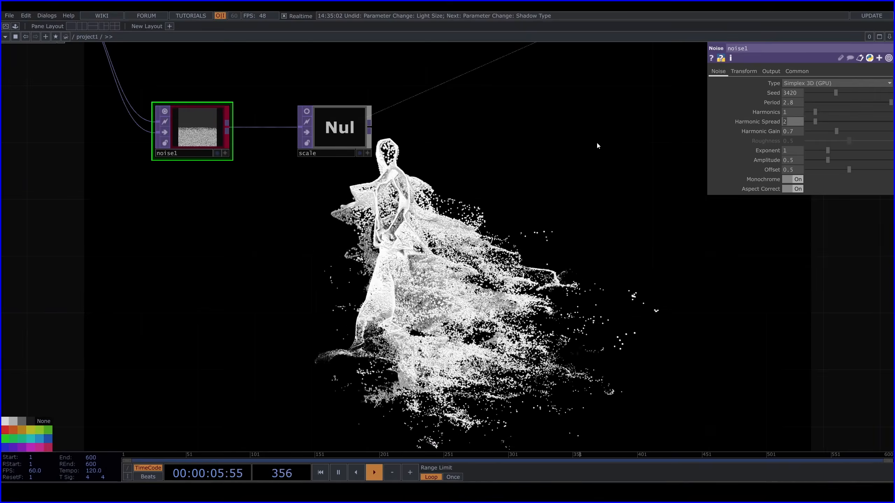
pyautogui.write('1.5')
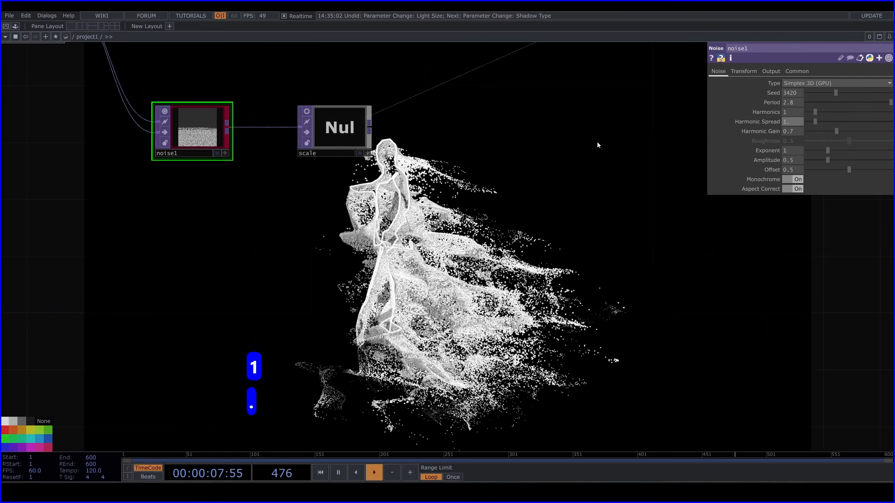
pyautogui.press('Return')
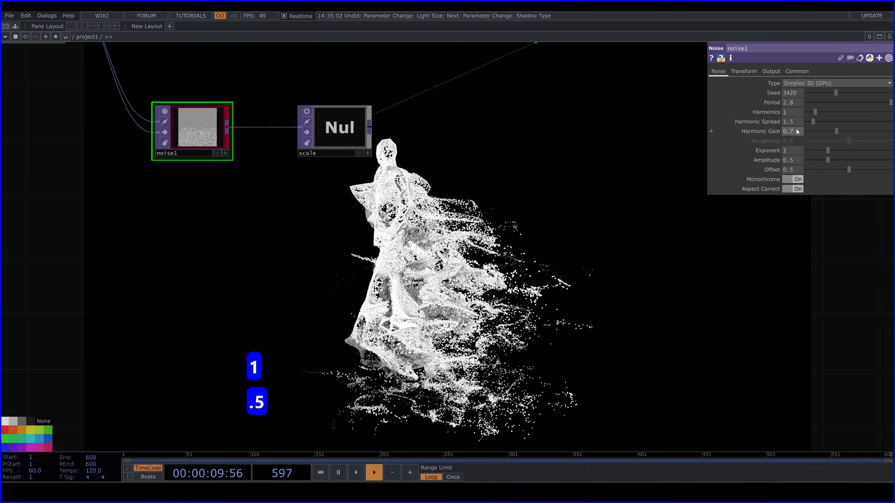
pyautogui.moveTo(796, 131); pyautogui.dragTo(615, 127)
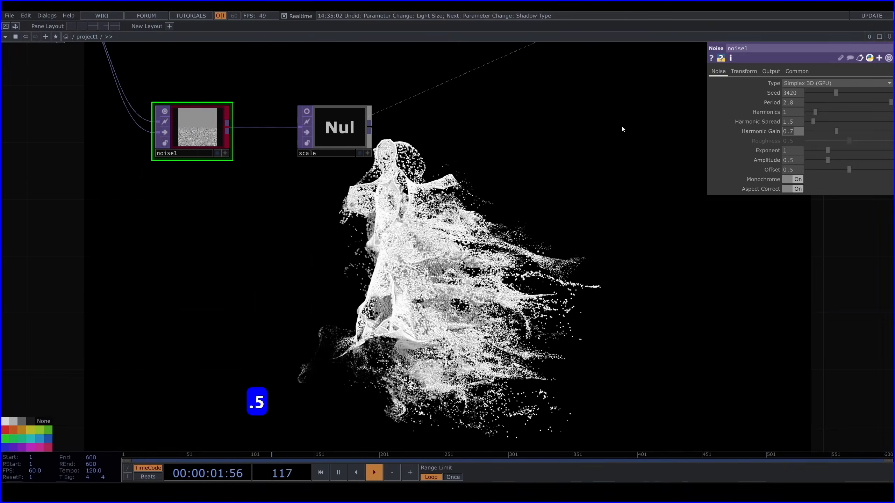
pyautogui.write('0.8')
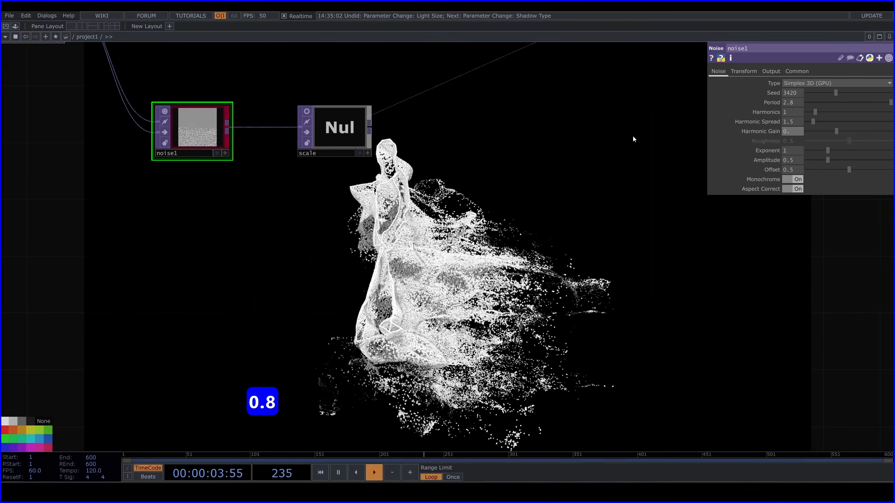
pyautogui.press('Return')
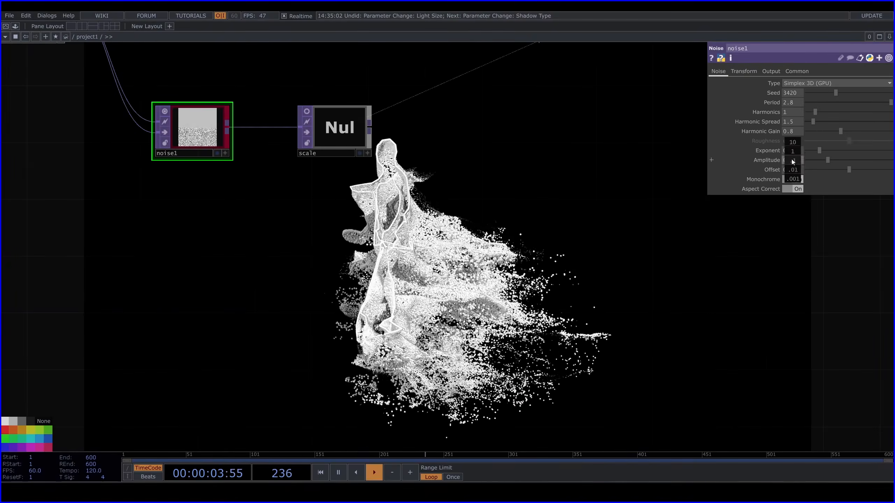
# Adjust noise1's Amplitude to 0.35 and its Exponent to 1.59
pyautogui.moveTo(792, 159); pyautogui.dragTo(789, 152, button='middle')
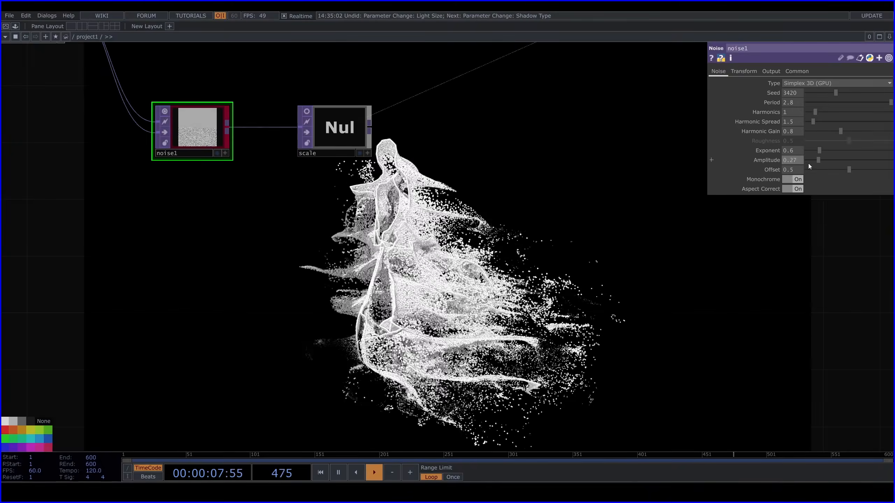
pyautogui.moveTo(817, 166); pyautogui.dragTo(818, 167)
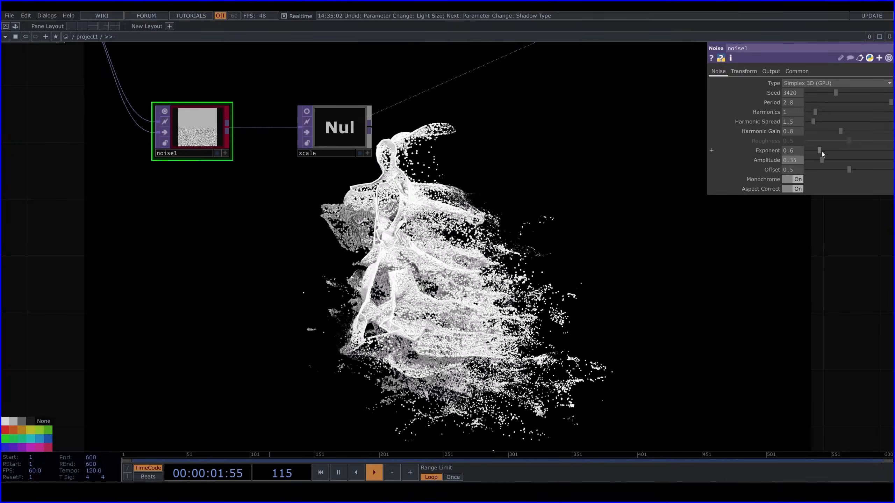
pyautogui.moveTo(818, 151); pyautogui.dragTo(843, 151)
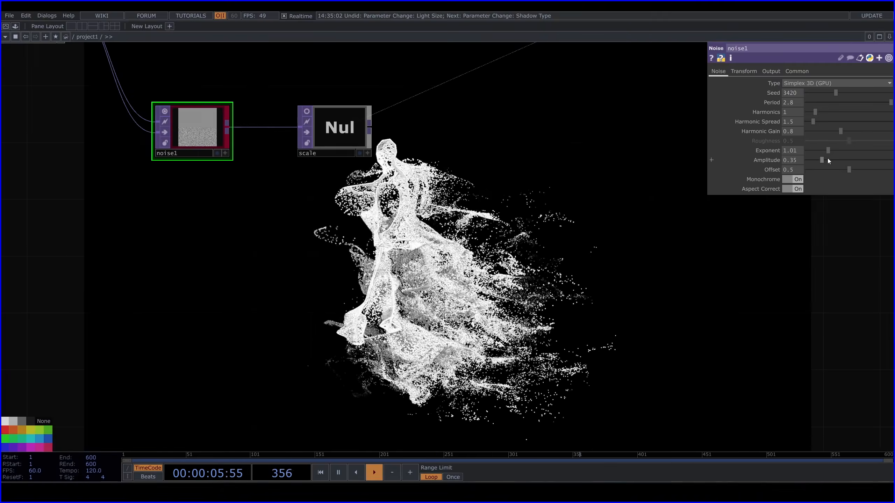
pyautogui.moveTo(828, 158); pyautogui.dragTo(840, 157)
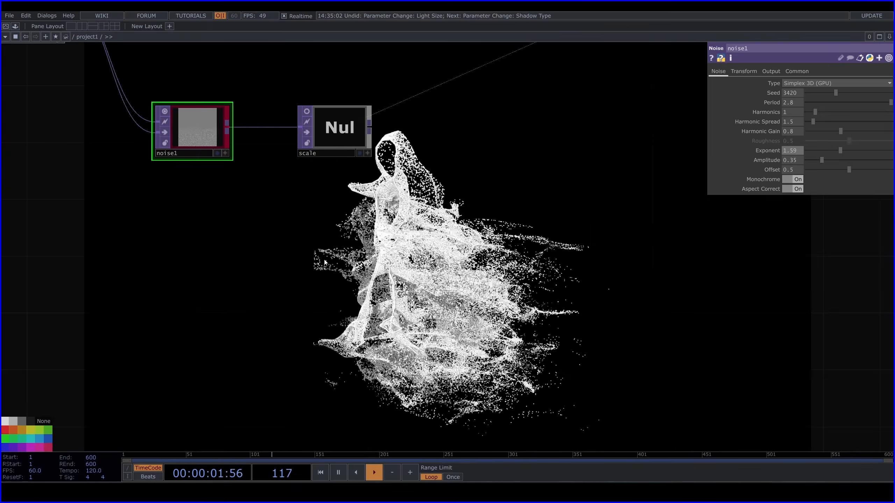
# Set both shadow Light Size values of light2 to 0.25
pyautogui.moveTo(286, 251); pyautogui.dragTo(614, 312)
pyautogui.moveTo(314, 173); pyautogui.dragTo(471, 309)
pyautogui.moveTo(646, 103); pyautogui.dragTo(418, 266)
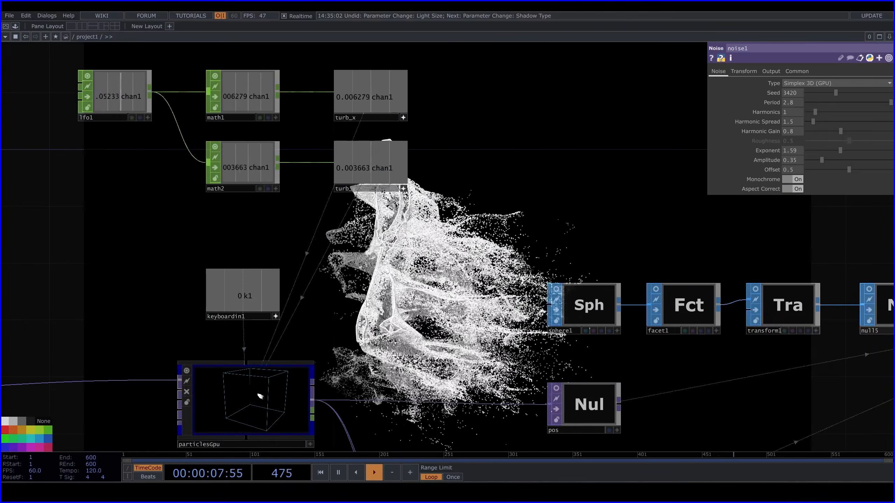
pyautogui.moveTo(605, 222); pyautogui.dragTo(320, 310)
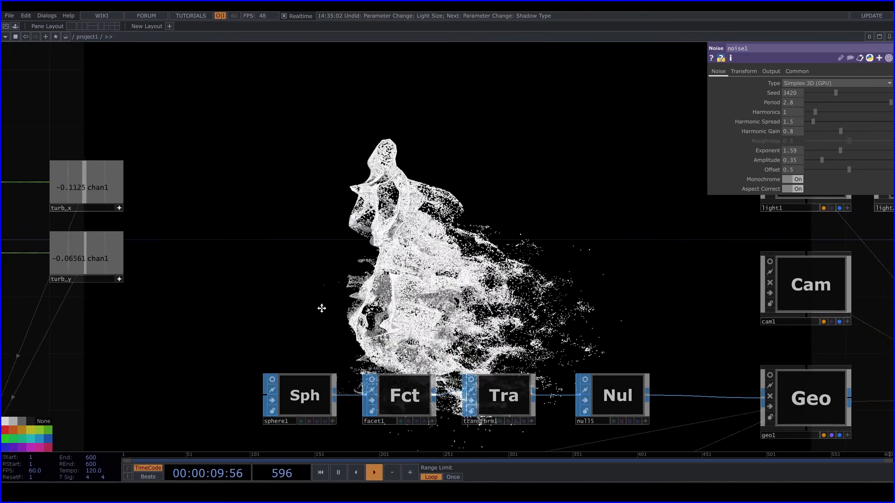
pyautogui.moveTo(616, 227); pyautogui.dragTo(295, 329)
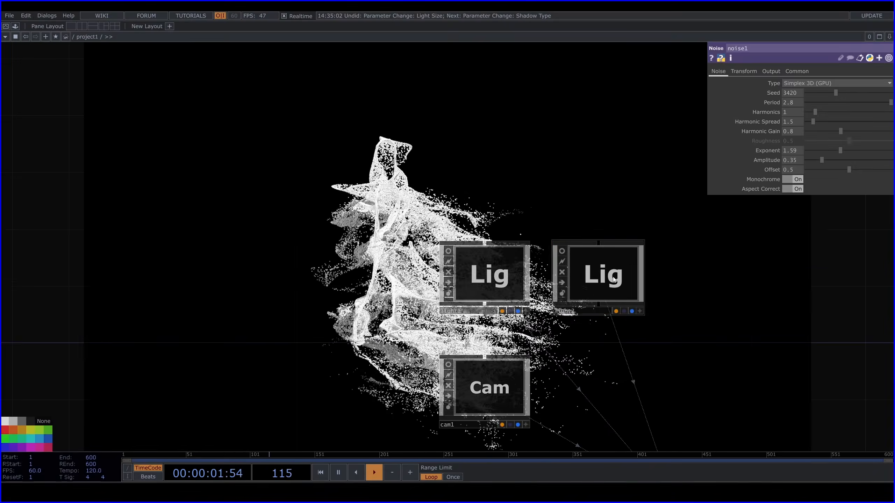
pyautogui.click(597, 277)
pyautogui.moveTo(604, 163); pyautogui.dragTo(434, 229)
pyautogui.moveTo(501, 256); pyautogui.dragTo(459, 292)
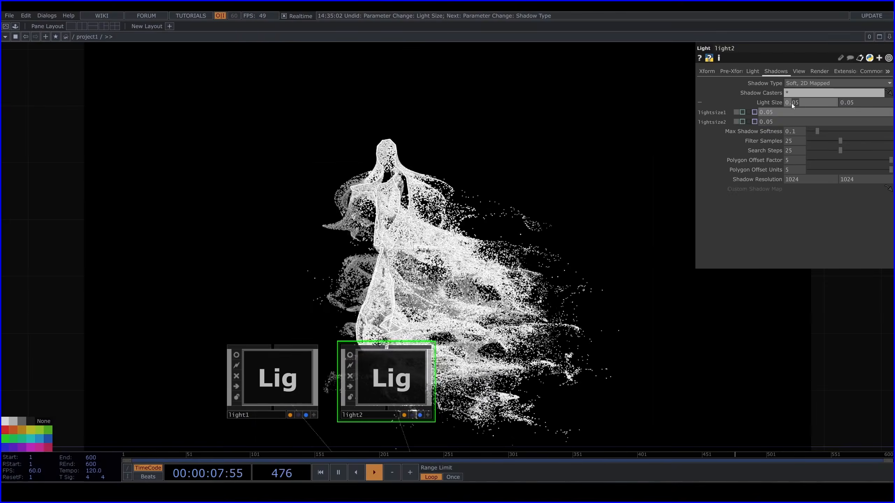
pyautogui.write('25')
pyautogui.click(857, 101)
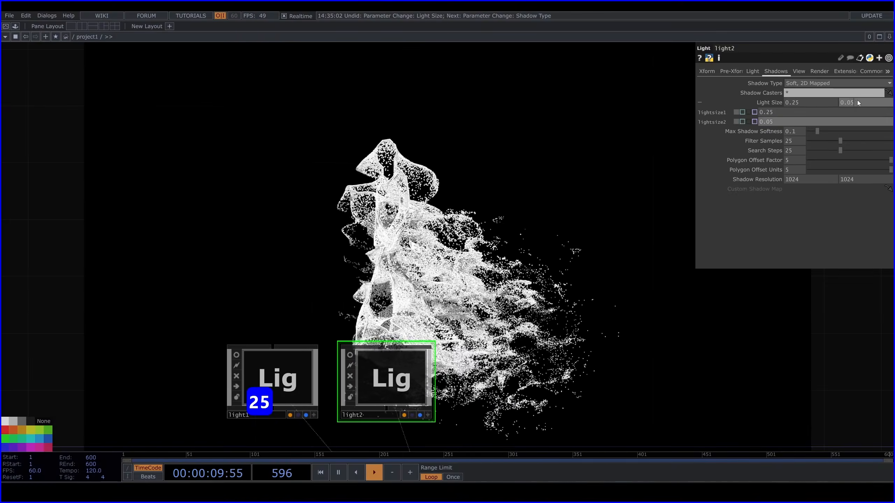
pyautogui.write('25')
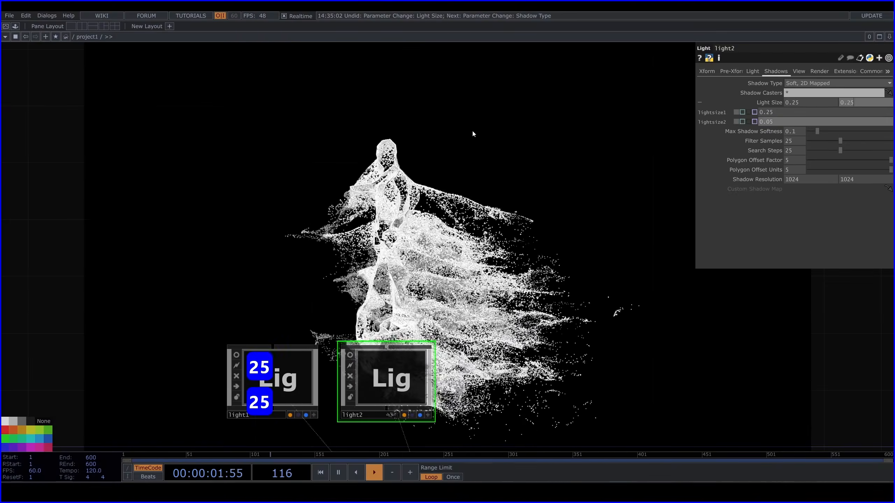
pyautogui.press('Return')
# Activate the viewer on cam1 and move the camera closer so the dancer fills more of the render
pyautogui.moveTo(275, 225); pyautogui.dragTo(578, 218)
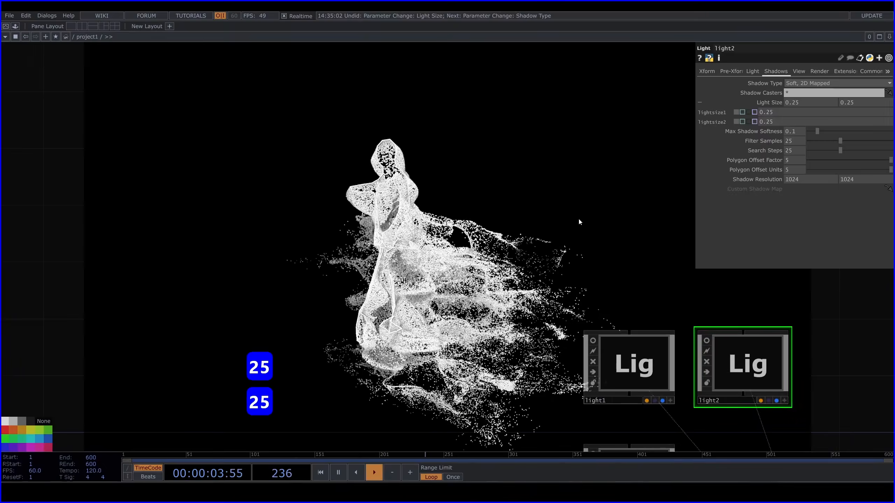
pyautogui.moveTo(611, 426); pyautogui.dragTo(599, 303)
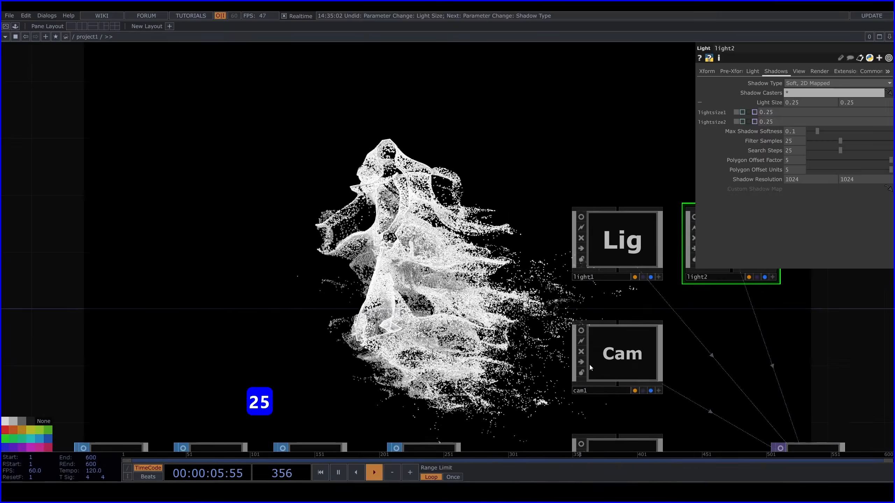
pyautogui.scroll(2, 682, 369)
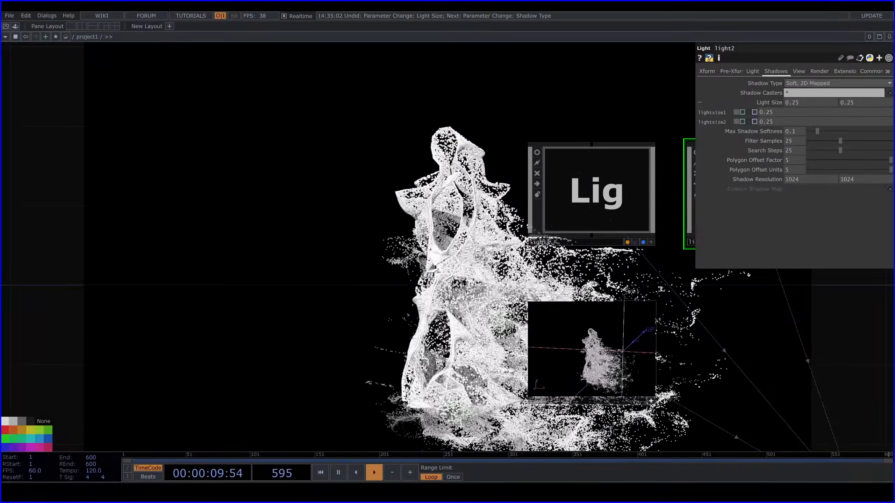
# Examine the source movie, background remover and trace nodes that feed the particle system
pyautogui.moveTo(261, 282); pyautogui.dragTo(369, 263)
pyautogui.moveTo(369, 262); pyautogui.dragTo(331, 261, button='middle')
pyautogui.scroll(-5, 331, 261)
pyautogui.moveTo(331, 261); pyautogui.dragTo(662, 257)
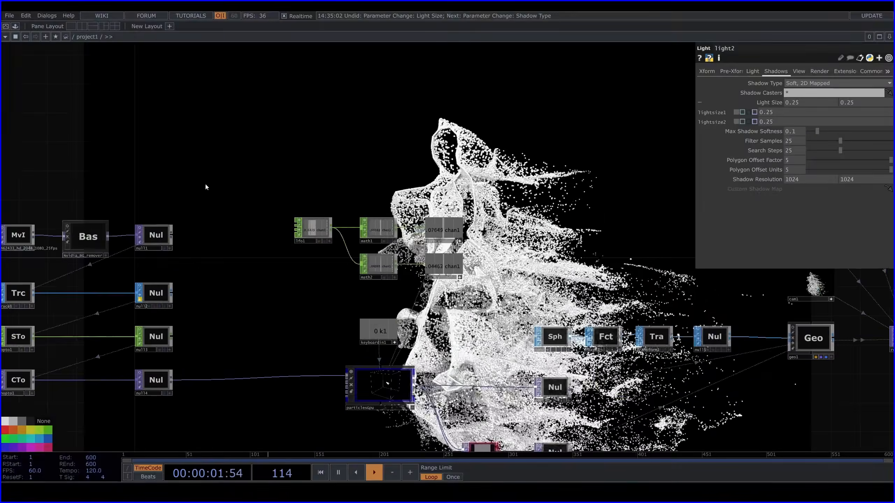
pyautogui.moveTo(206, 186); pyautogui.dragTo(444, 181)
pyautogui.scroll(5, 454, 240)
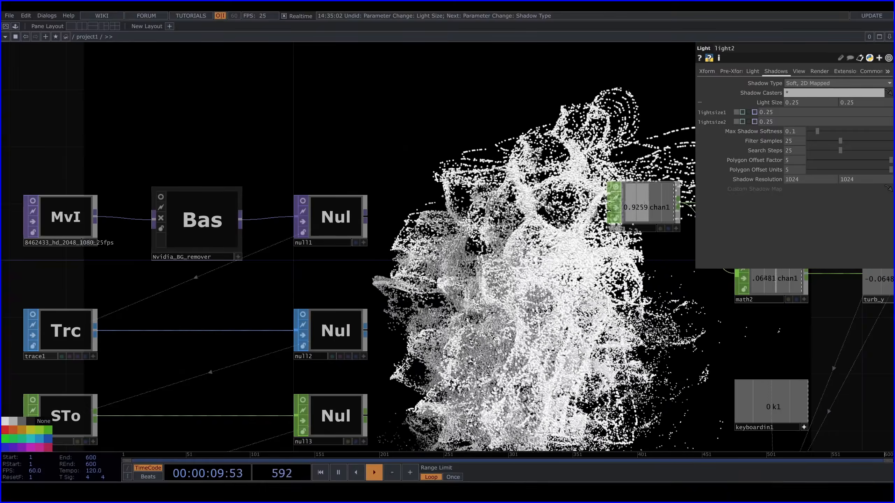
# Pull the camera back in cam1's viewer so the whole dancer and the particle cloud fit in the render
pyautogui.moveTo(355, 313)
pyautogui.mouseDown()
pyautogui.moveTo(160, 300)
pyautogui.moveTo(3, 274)
pyautogui.mouseUp()
pyautogui.moveTo(567, 310); pyautogui.dragTo(168, 294)
pyautogui.scroll(-2, 362, 215)
pyautogui.scroll(-3, 362, 216)
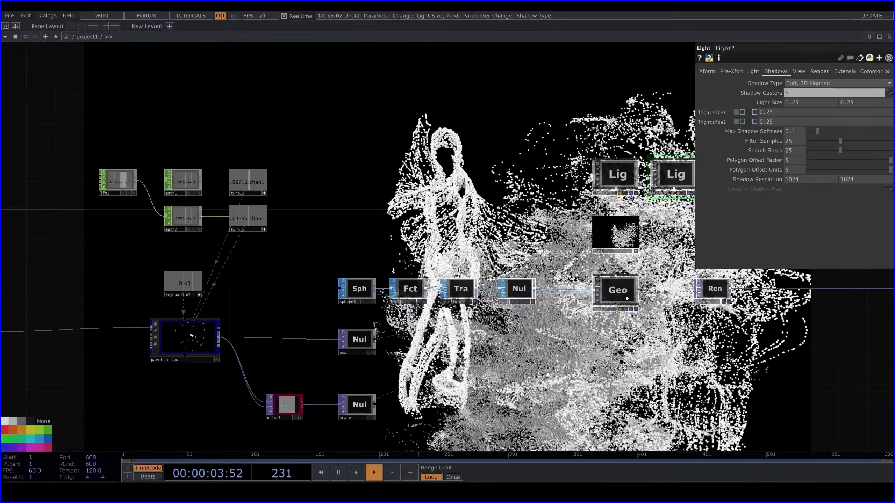
pyautogui.scroll(4, 665, 211)
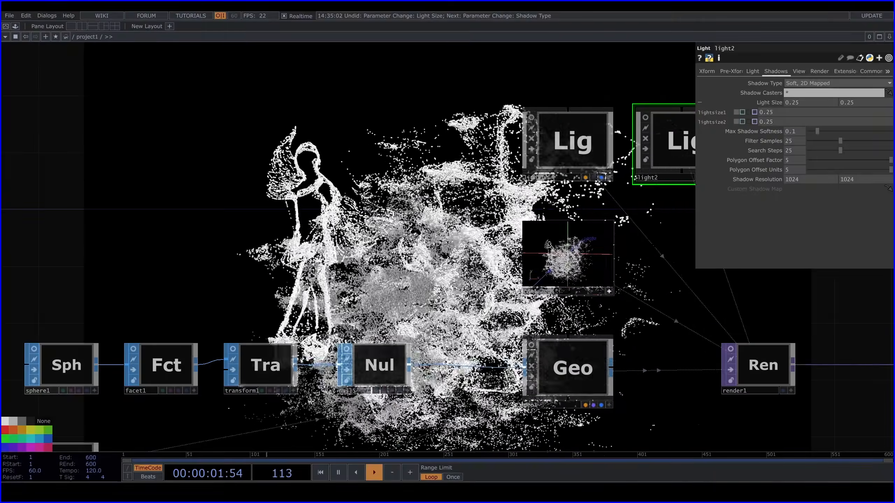
pyautogui.moveTo(311, 206); pyautogui.dragTo(478, 253)
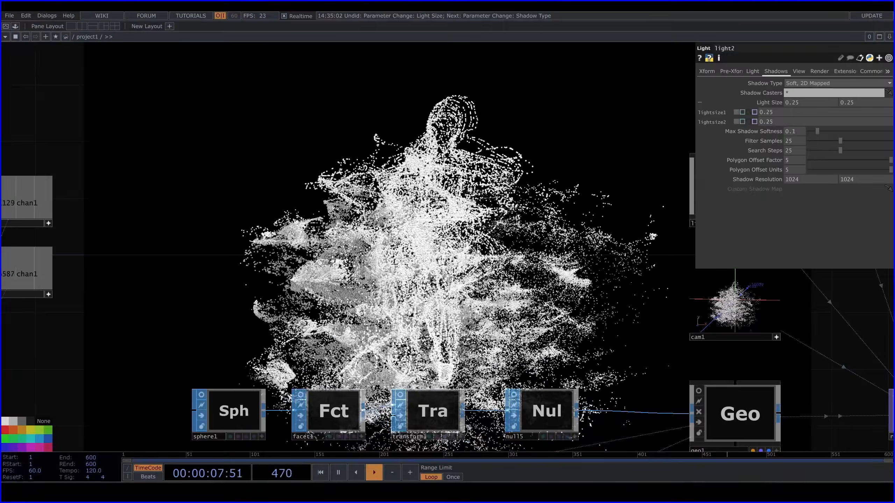
# Return to the source movie chain and select the null2 node fed by trace1
pyautogui.moveTo(176, 136); pyautogui.dragTo(698, 208)
pyautogui.moveTo(142, 133); pyautogui.dragTo(587, 146)
pyautogui.scroll(-2, 587, 146)
pyautogui.click(457, 349)
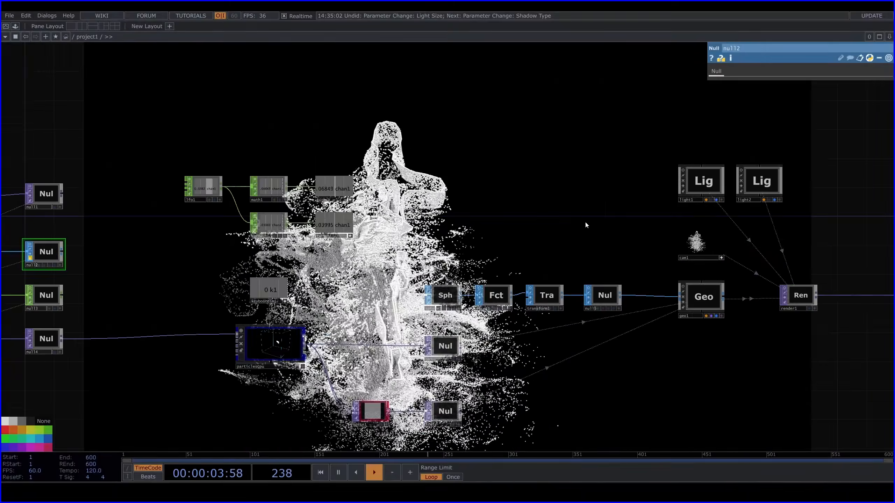
# Orbit the camera in cam1's viewer to render the particle dancer from a different angle
pyautogui.scroll(4, 599, 225)
pyautogui.moveTo(631, 225); pyautogui.dragTo(477, 242)
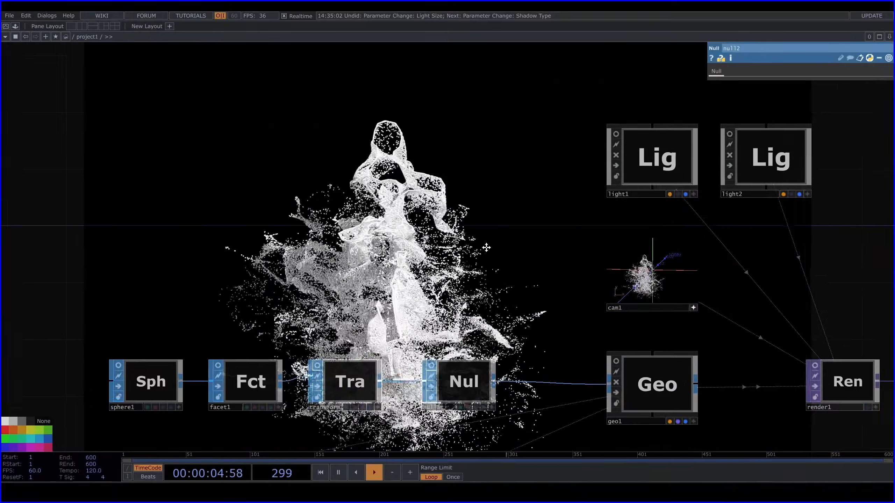
pyautogui.scroll(4, 731, 280)
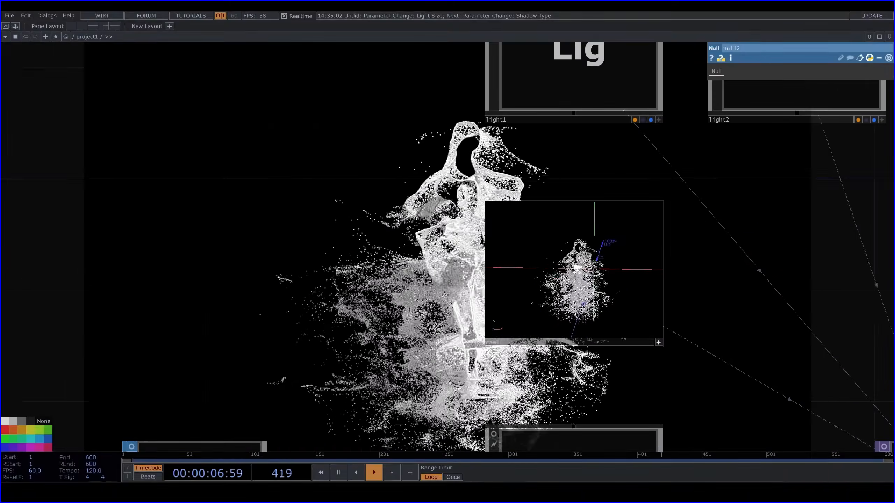
pyautogui.scroll(-8, 372, 250)
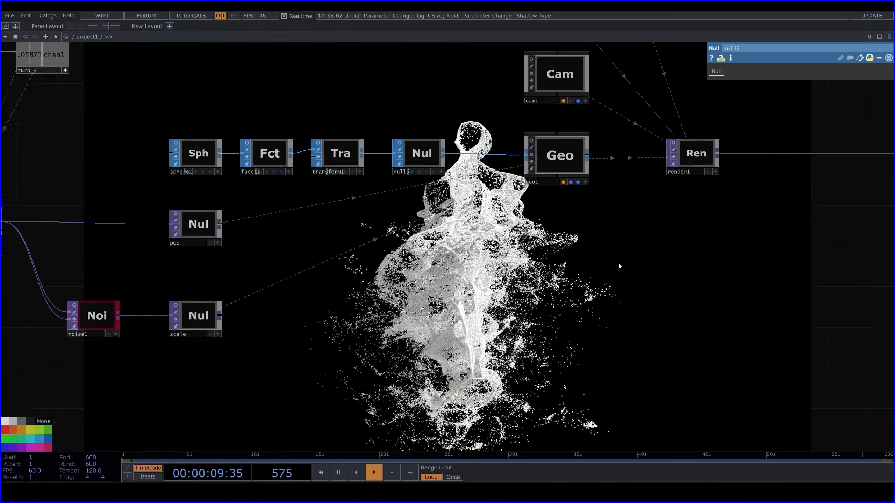
# Add a Phong MAT to the network just below the geo1 component
pyautogui.moveTo(619, 266); pyautogui.dragTo(603, 240)
pyautogui.press('Tab')
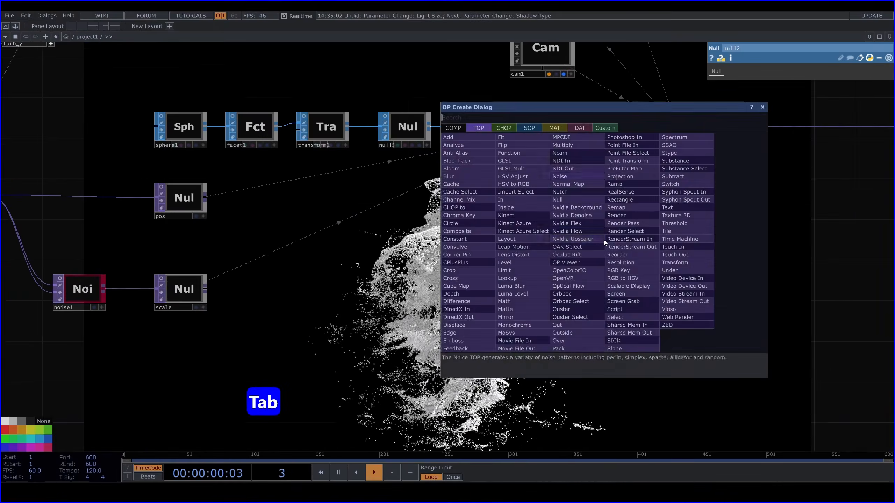
pyautogui.click(562, 128)
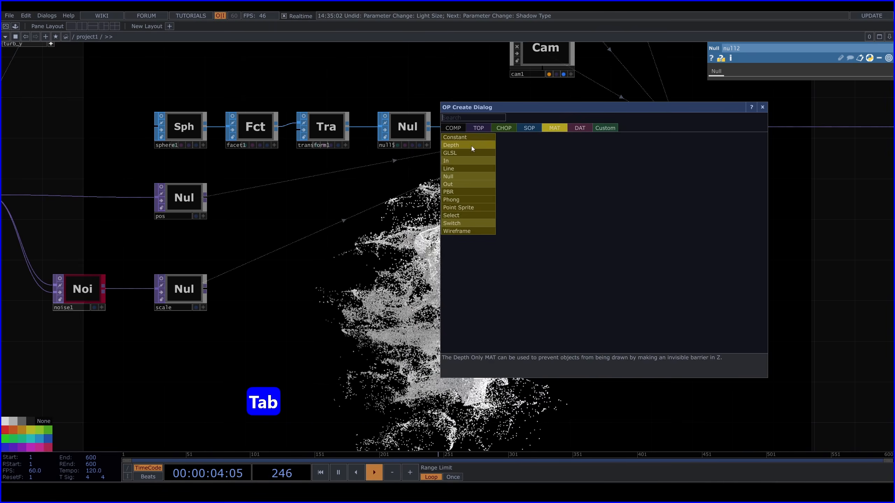
pyautogui.click(462, 200)
pyautogui.click(537, 208)
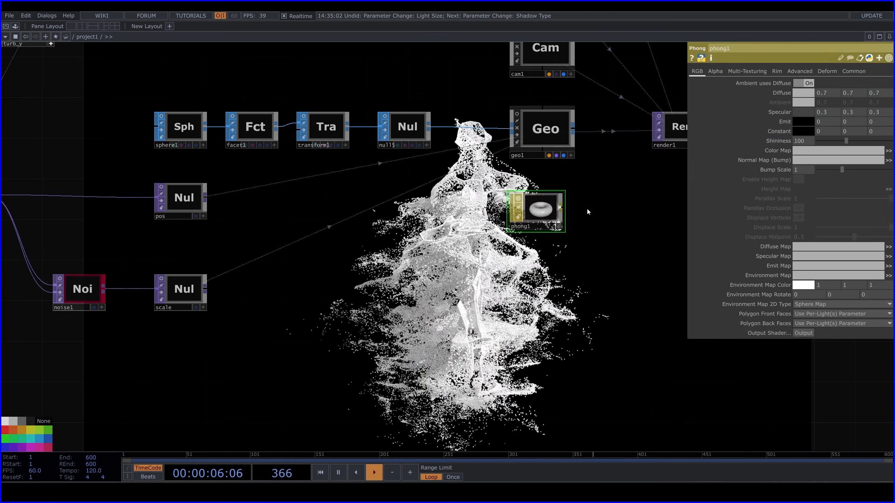
# Assign the phong1 material to geo1 and tidy its position beneath the component
pyautogui.moveTo(587, 208); pyautogui.dragTo(509, 199)
pyautogui.moveTo(466, 198); pyautogui.dragTo(471, 109)
pyautogui.click(477, 97)
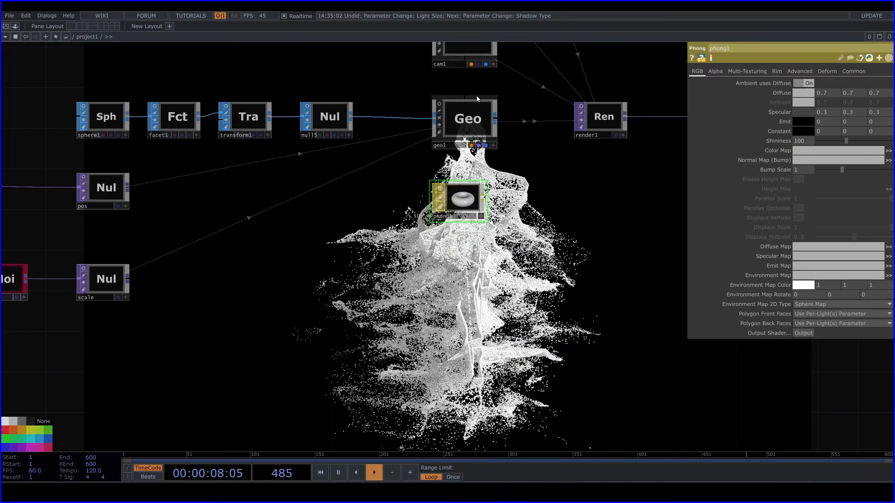
pyautogui.moveTo(464, 192); pyautogui.dragTo(464, 182)
# Create a Ramp TOP in the empty area below phong1
pyautogui.moveTo(583, 219); pyautogui.dragTo(418, 184)
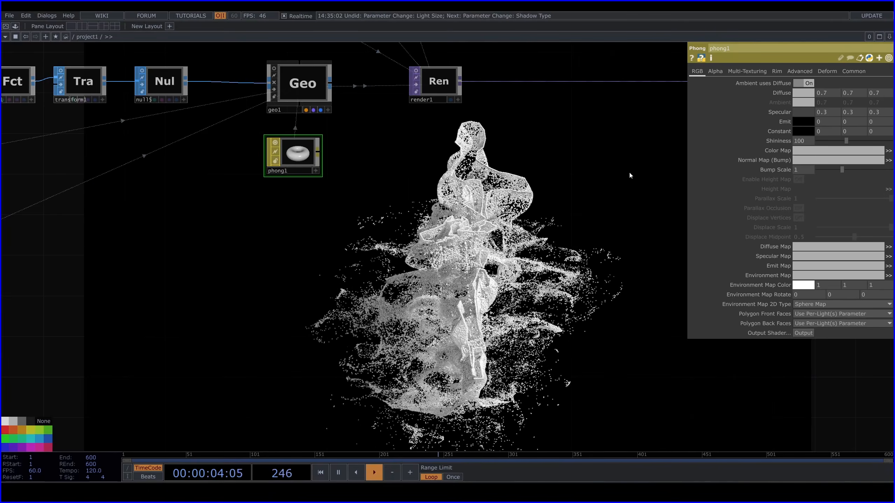
pyautogui.moveTo(420, 226); pyautogui.dragTo(424, 223)
pyautogui.press('Tab')
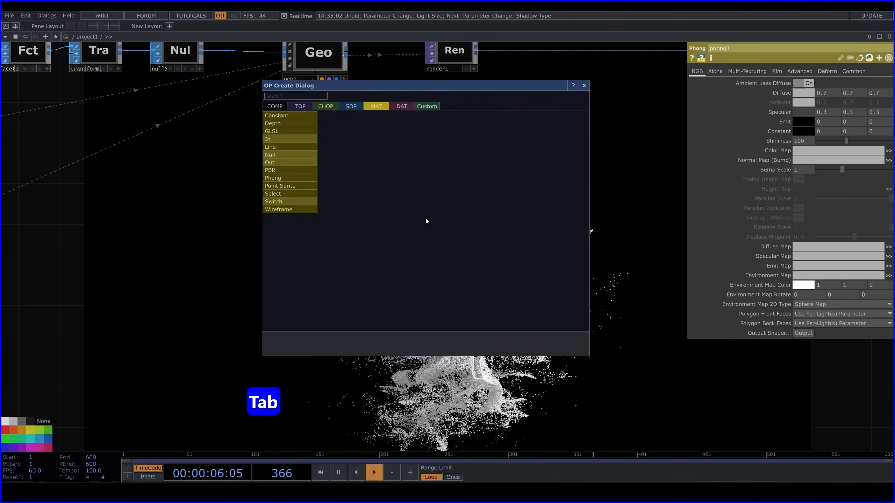
pyautogui.click(301, 108)
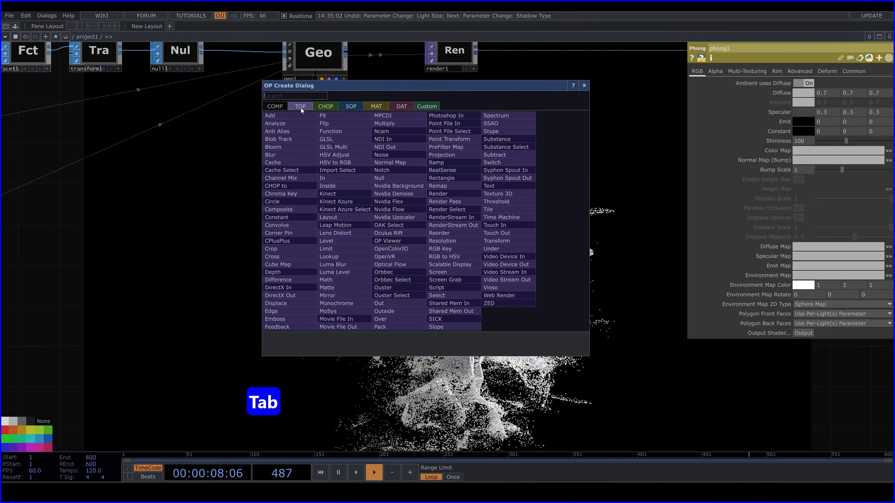
pyautogui.write('ram')
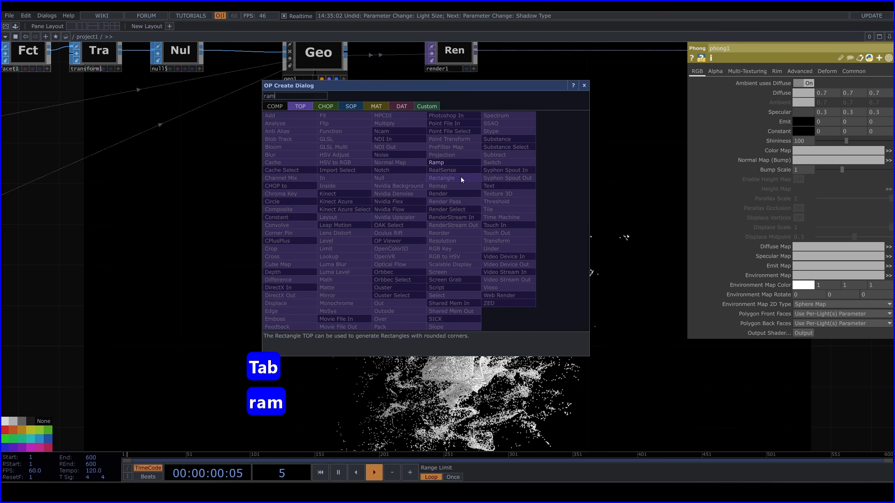
pyautogui.click(436, 162)
pyautogui.click(210, 189)
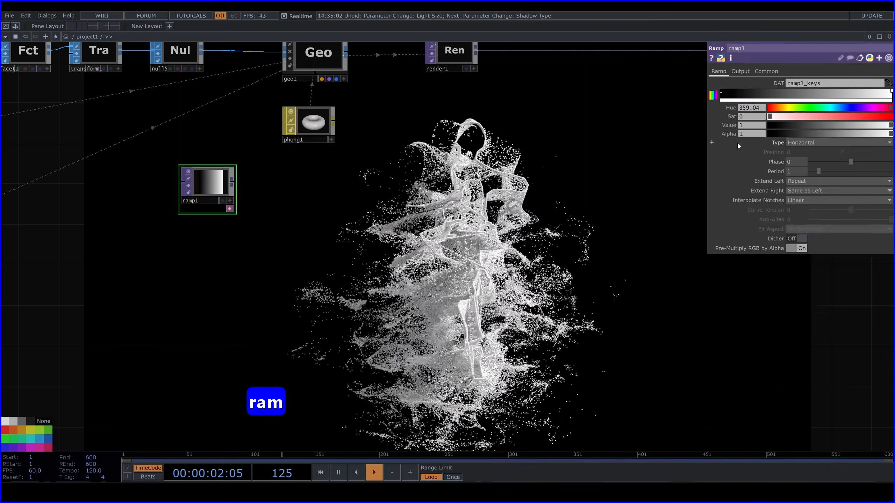
# Color ramp1's end key blue-violet and add a middle key with hue 197, saturation 0.511 and value 0.698
pyautogui.click(721, 92)
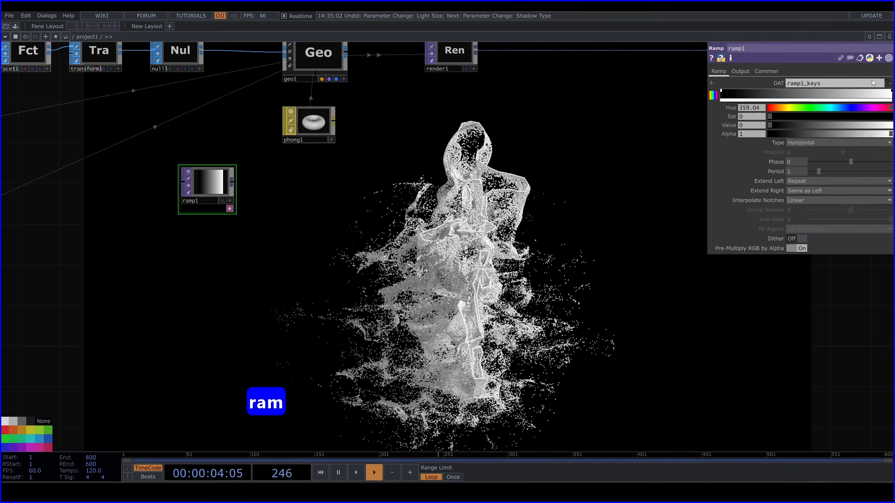
pyautogui.click(891, 92)
pyautogui.moveTo(771, 117); pyautogui.dragTo(850, 109)
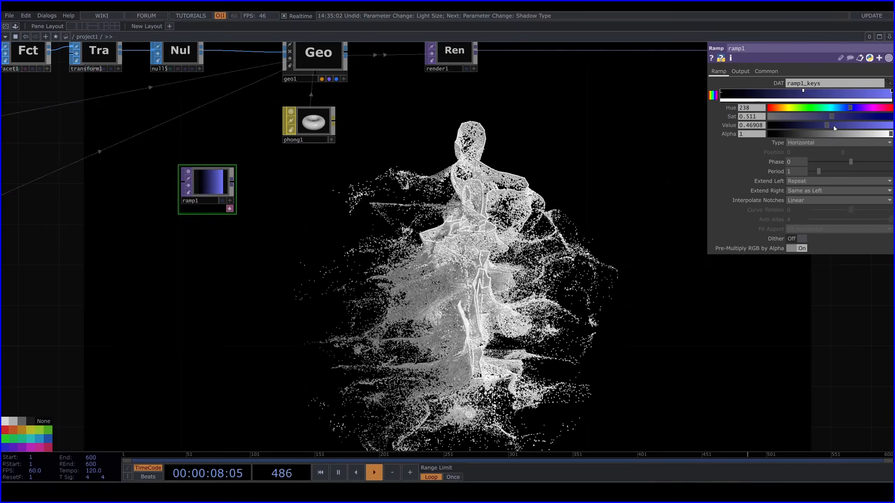
pyautogui.moveTo(853, 126); pyautogui.dragTo(836, 108)
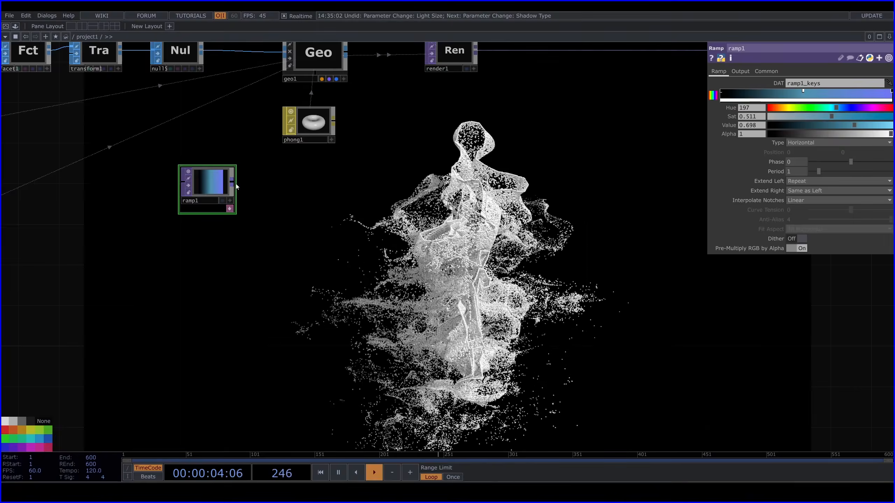
# Add a Null TOP after ramp1 and use it as the Color Map of phong1
pyautogui.press('Tab')
pyautogui.write('nu')
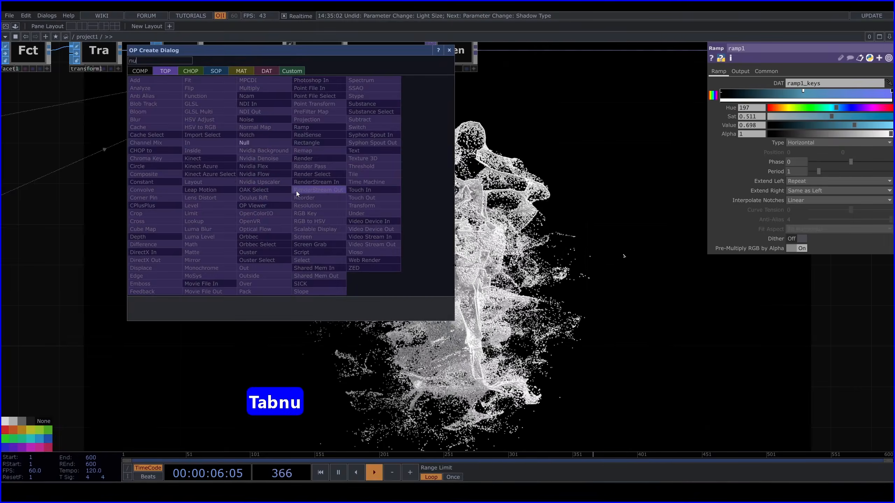
pyautogui.click(259, 143)
pyautogui.click(304, 187)
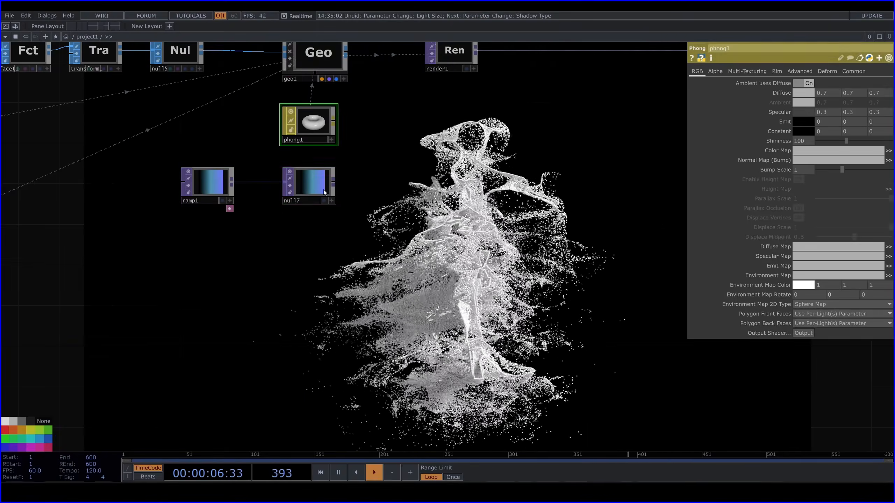
pyautogui.moveTo(323, 190); pyautogui.dragTo(837, 152)
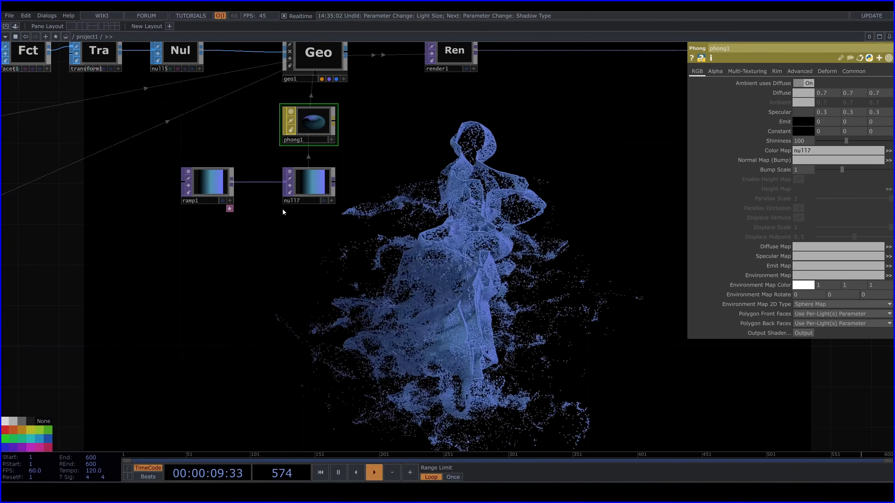
# Recolor ramp1 with a dark teal start (saturation 0.867, value 0.342), a violet middle key (hue 249, saturation 0.637, value 0.914) and a pink end
pyautogui.click(222, 197)
pyautogui.click(721, 91)
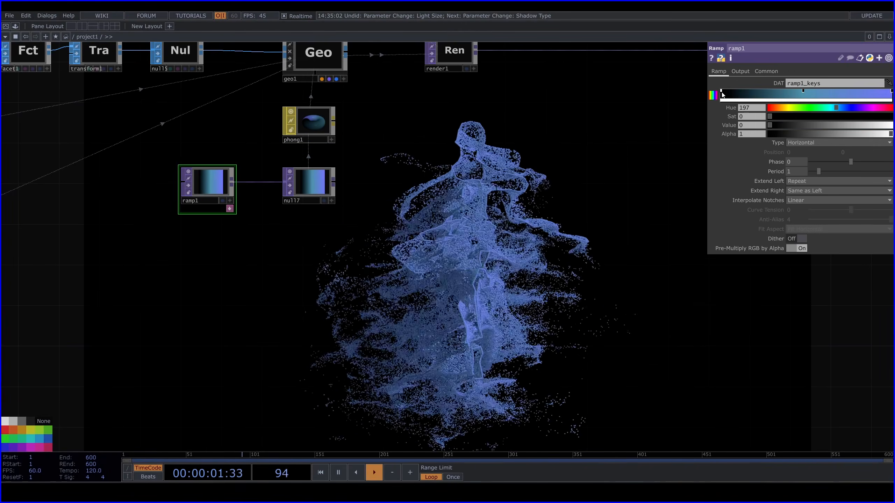
pyautogui.moveTo(768, 125); pyautogui.dragTo(812, 125)
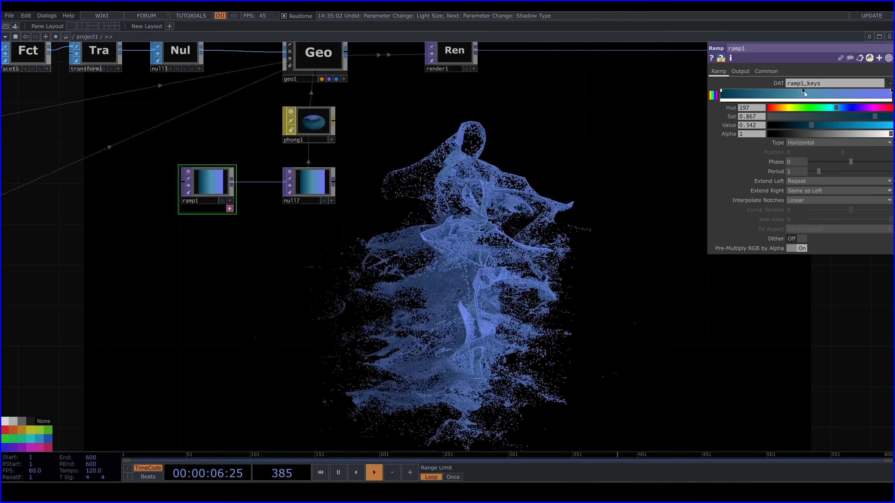
pyautogui.moveTo(804, 91); pyautogui.dragTo(845, 117)
pyautogui.click(891, 91)
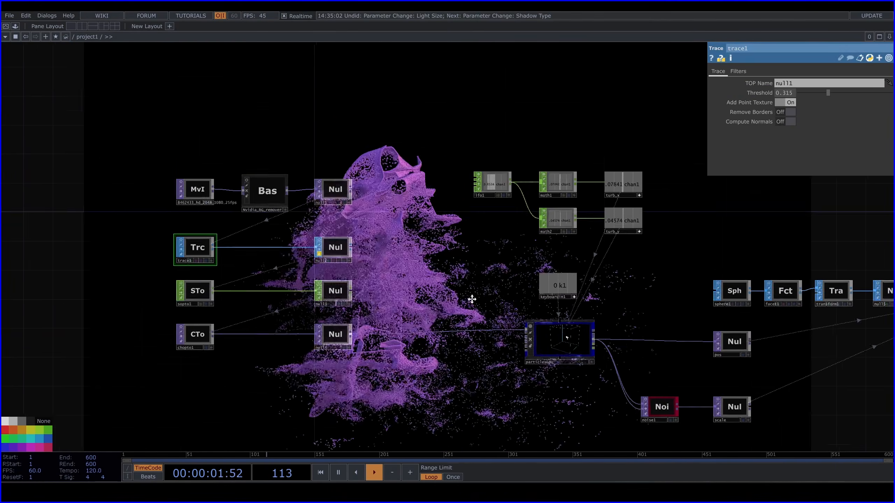
# Add a Null TOP fed by particlesGpu below the scale null and rename it color
pyautogui.moveTo(472, 298); pyautogui.dragTo(454, 202)
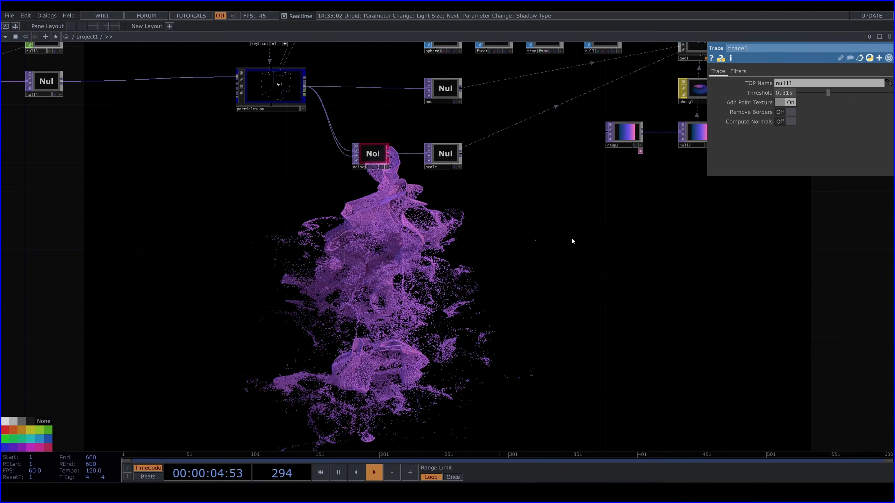
pyautogui.moveTo(571, 237); pyautogui.dragTo(510, 236)
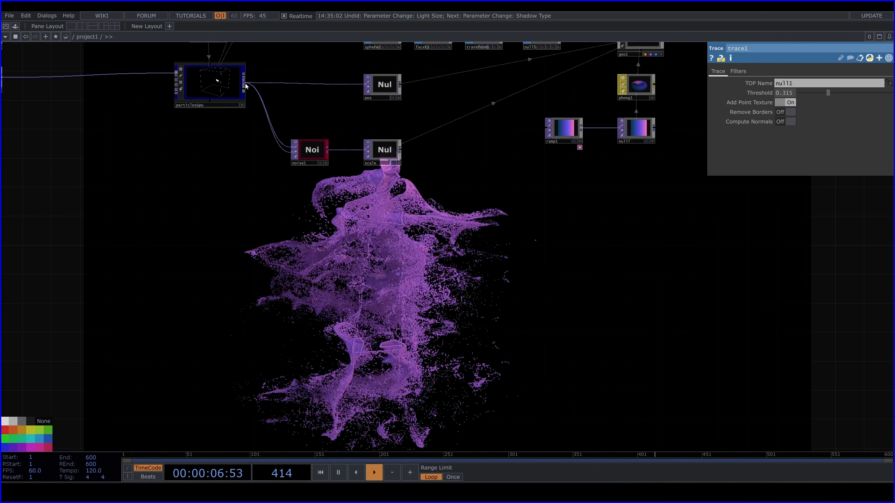
pyautogui.moveTo(243, 83); pyautogui.dragTo(282, 234)
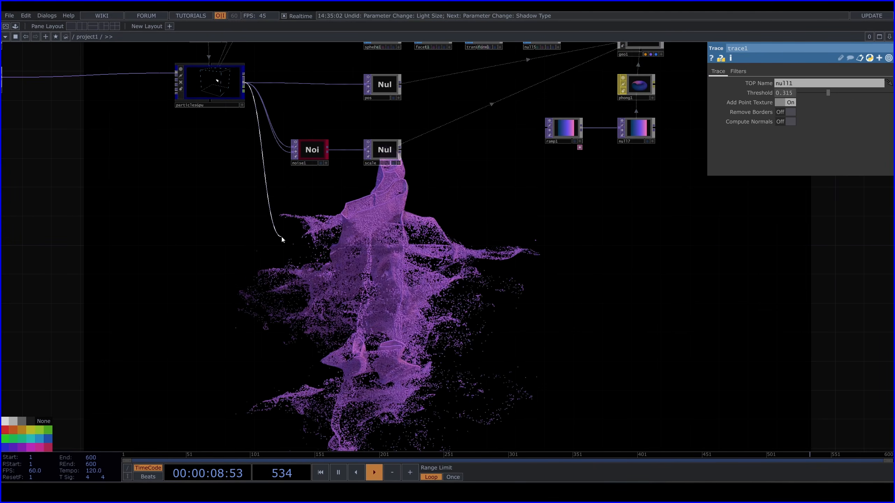
pyautogui.press('Tab')
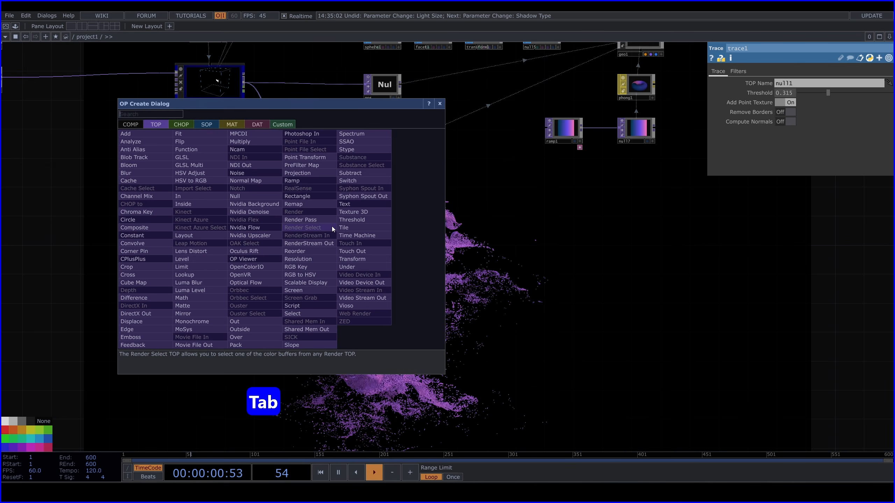
pyautogui.write('nu')
pyautogui.click(238, 198)
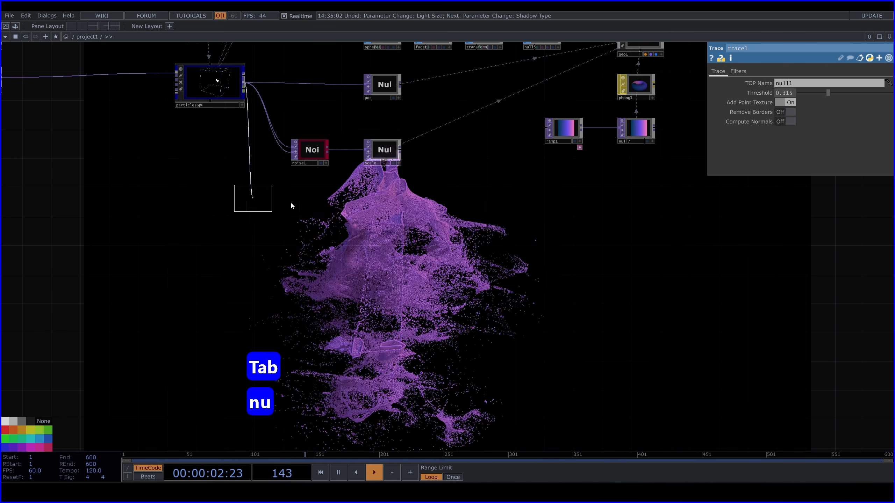
pyautogui.click(382, 206)
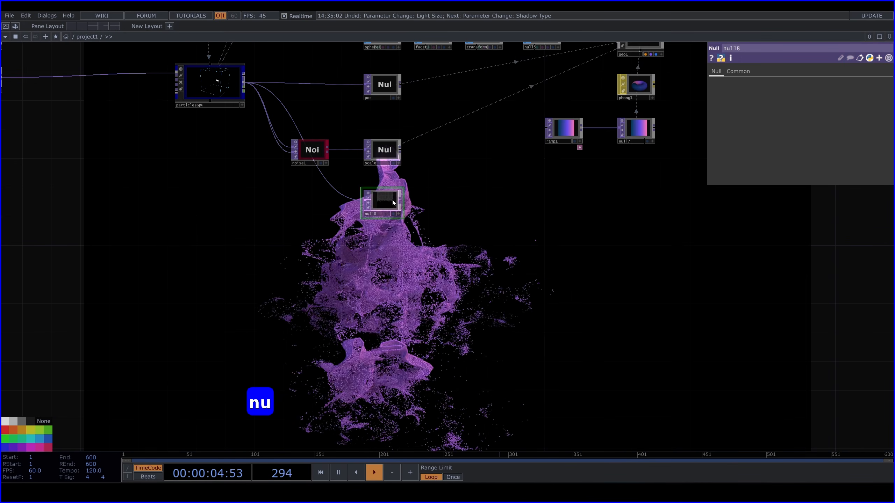
pyautogui.write('c')
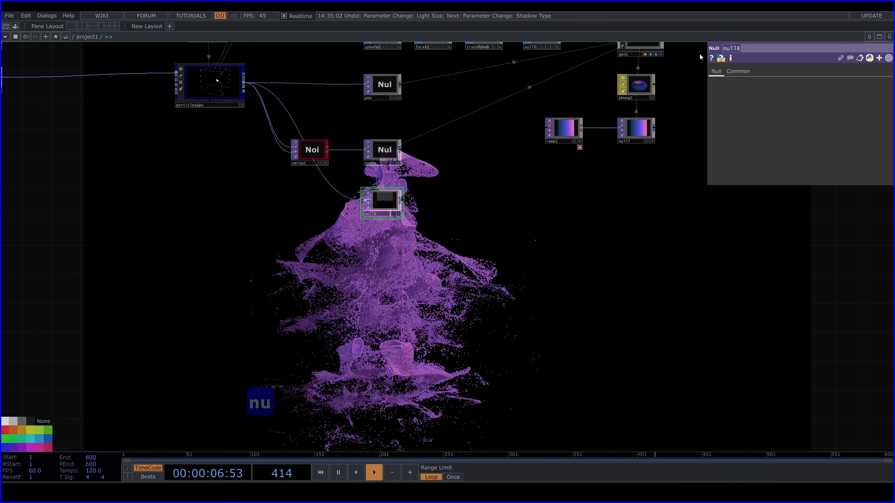
pyautogui.write('olor')
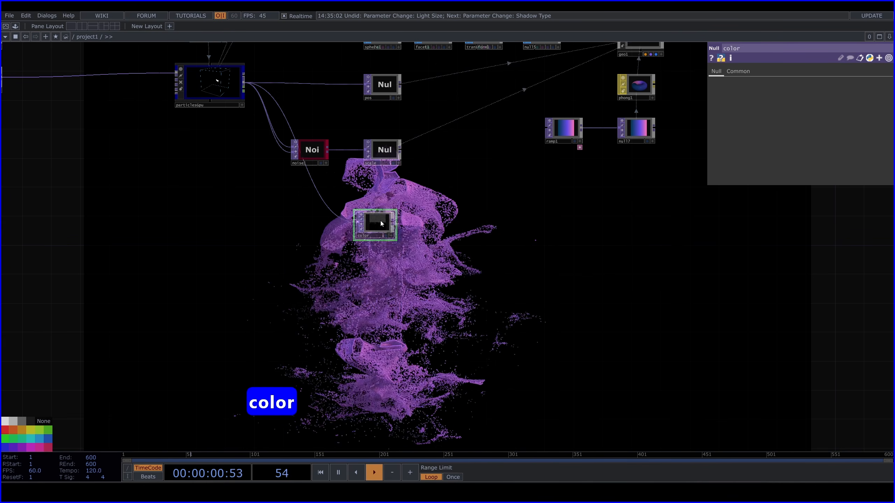
# Set geo1's instance Color OP to color, with R, G and B driven by its r, g and b channels
pyautogui.click(641, 91)
pyautogui.moveTo(666, 109); pyautogui.dragTo(652, 197)
pyautogui.click(629, 124)
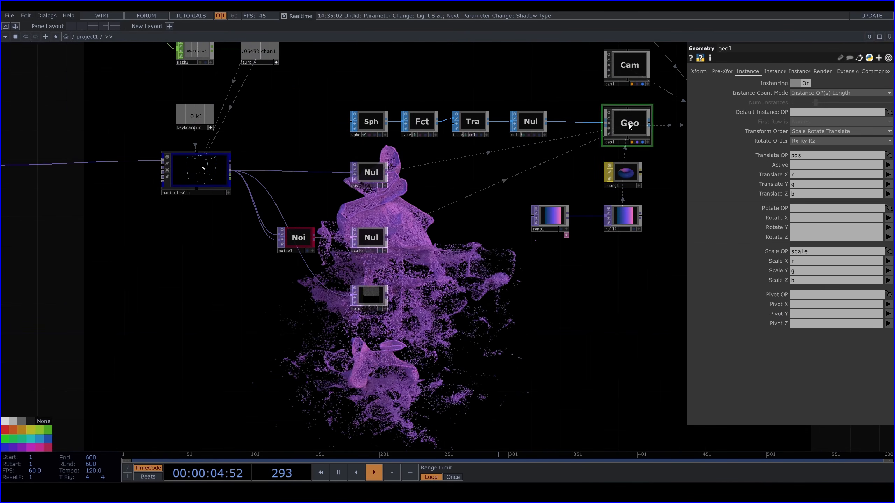
pyautogui.click(774, 71)
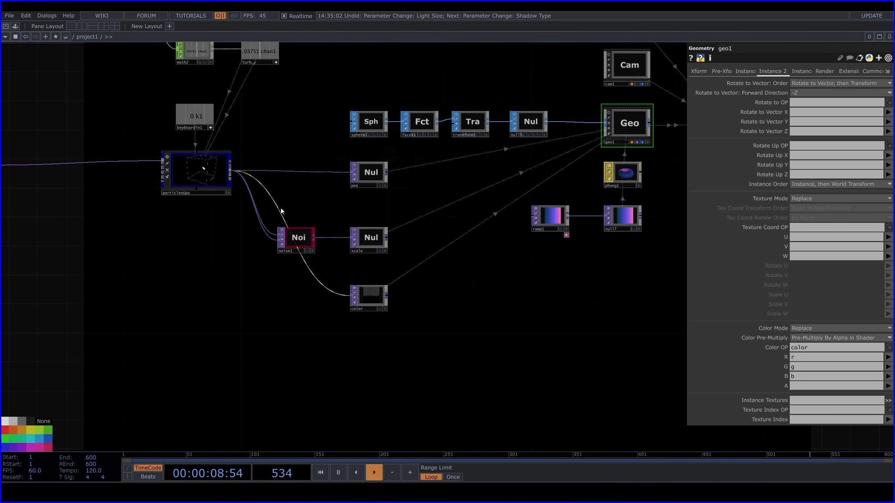
# Insert a Noise TOP between particlesGpu and the color null, line it up beside the null and color the node magenta
pyautogui.click(299, 198)
pyautogui.write('noi')
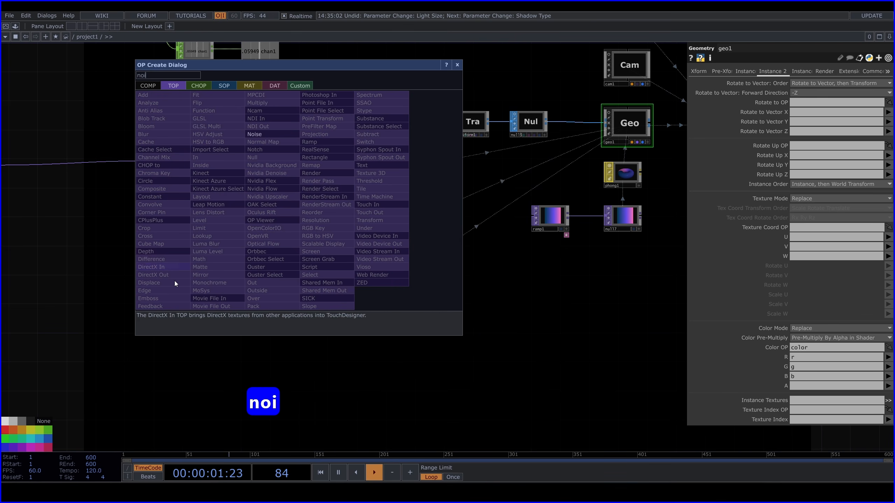
pyautogui.click(261, 134)
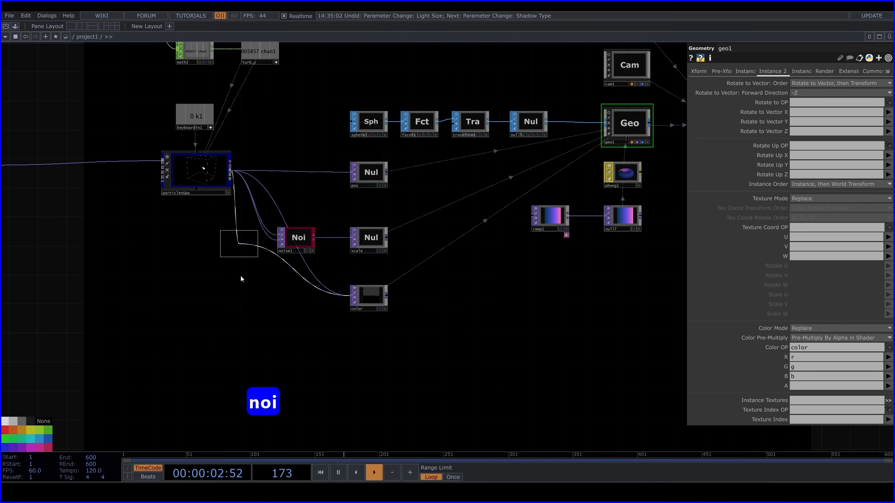
pyautogui.click(291, 300)
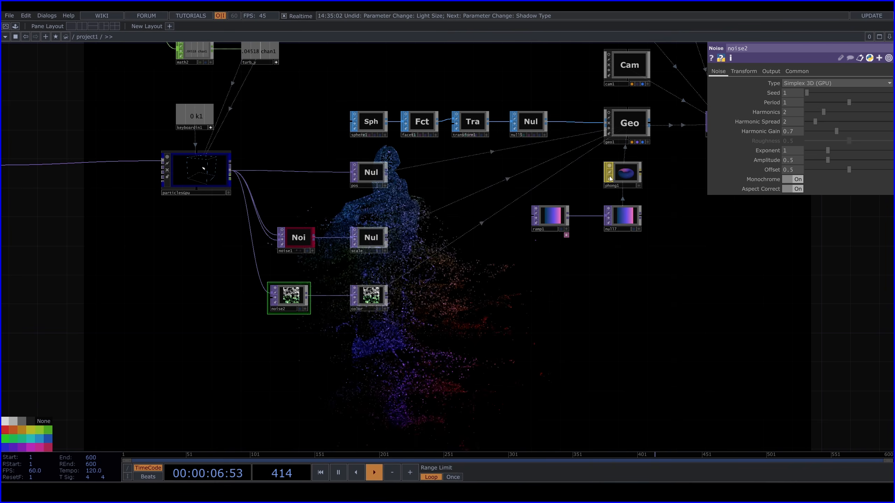
pyautogui.click(291, 292)
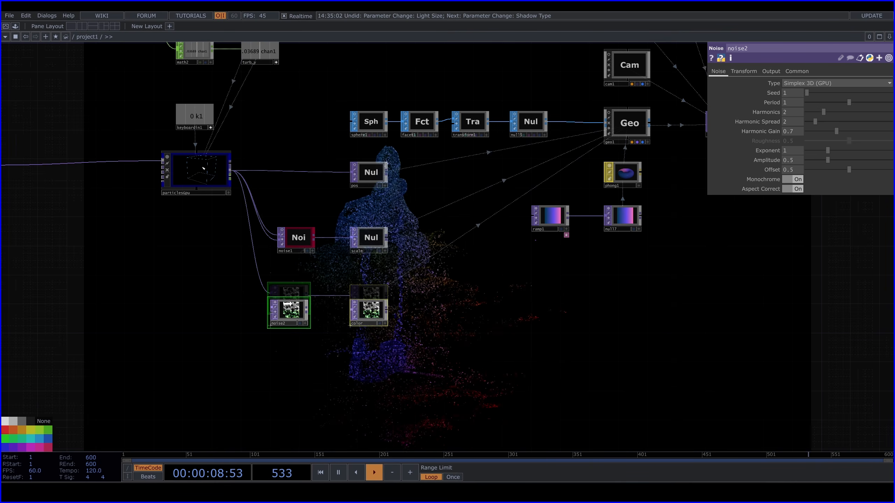
pyautogui.click(40, 448)
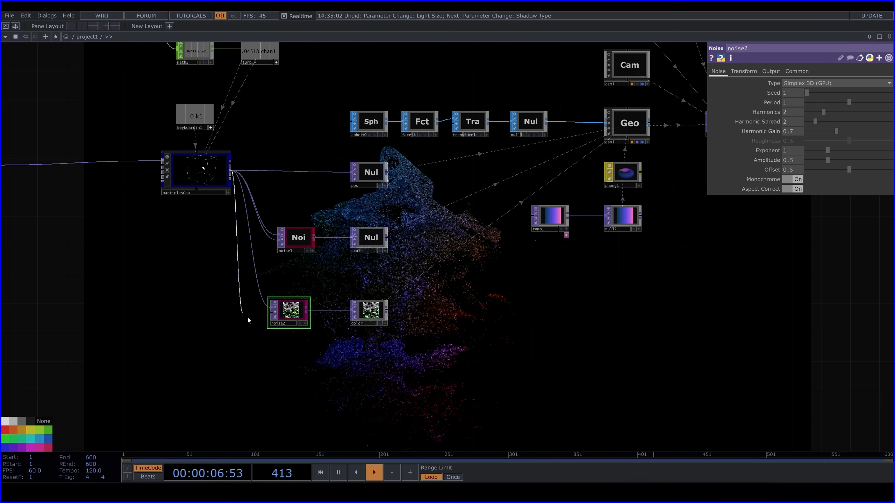
# Feed particlesGpu into noise2's second input as well and set its RGB output to Noise
pyautogui.click(770, 71)
pyautogui.click(802, 84)
pyautogui.click(800, 92)
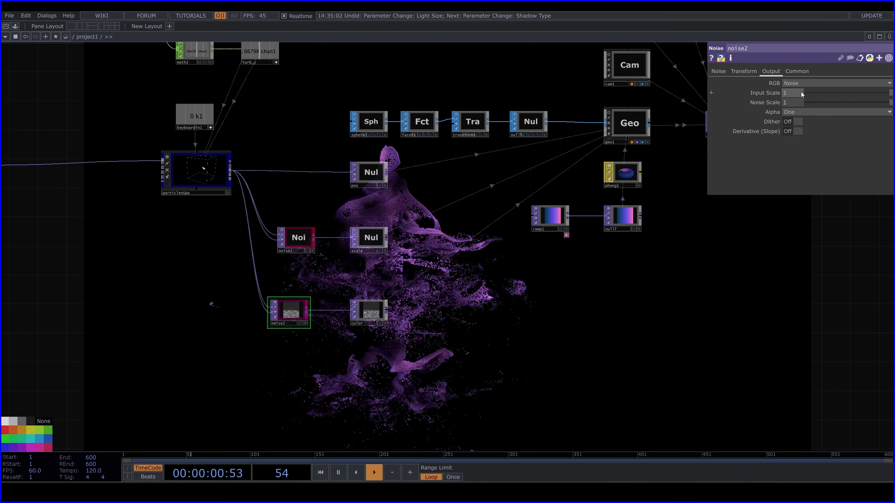
pyautogui.moveTo(619, 342); pyautogui.dragTo(569, 250)
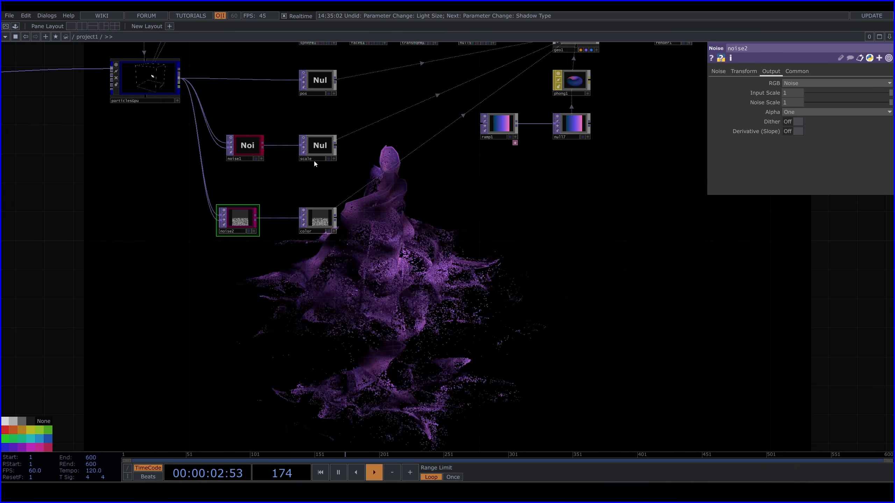
# Set noise2's Seed to 1918, Harmonics to 1 and Harmonic Spread to 0.8, and turn Monochrome off
pyautogui.click(717, 72)
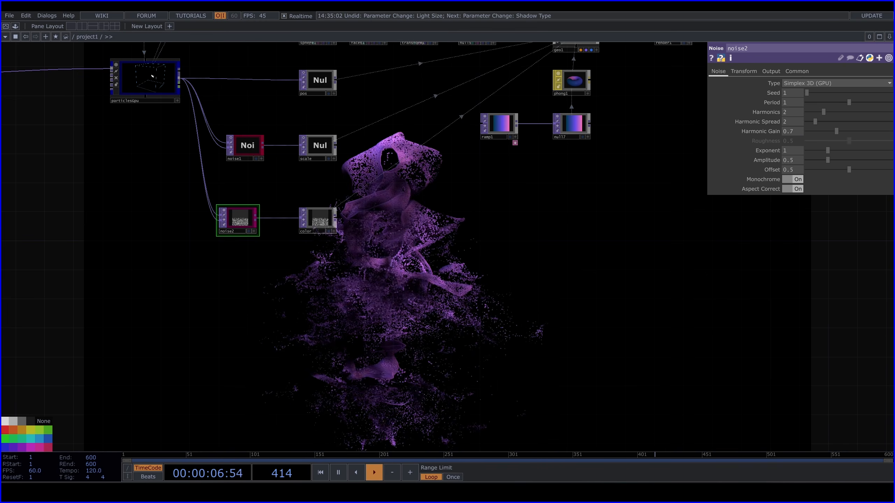
pyautogui.moveTo(807, 93); pyautogui.dragTo(893, 103)
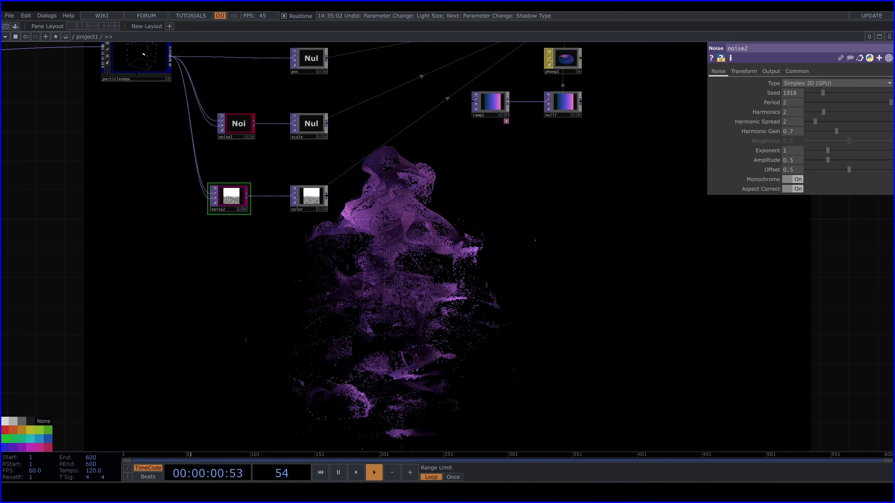
pyautogui.moveTo(823, 112); pyautogui.dragTo(811, 121)
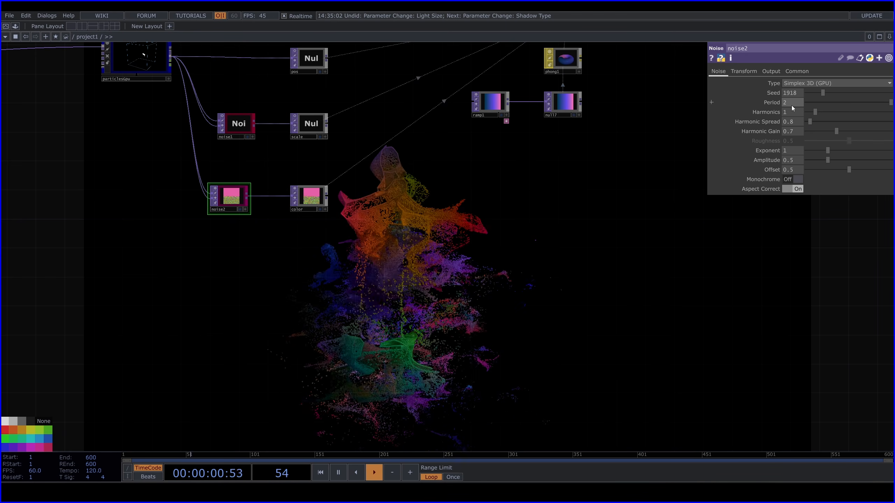
# Set noise2's Period to 11 and Harmonic Gain to 0.55
pyautogui.moveTo(795, 101); pyautogui.dragTo(810, 101, button='middle')
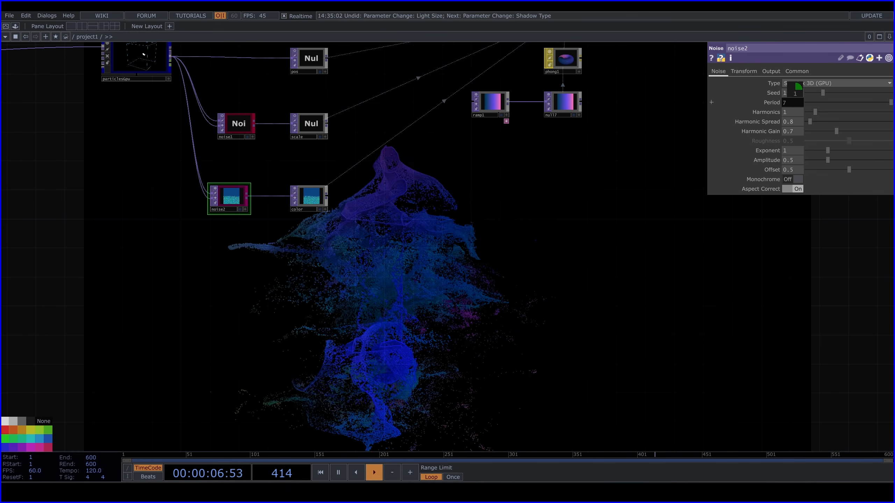
pyautogui.moveTo(795, 89); pyautogui.dragTo(796, 89, button='middle')
pyautogui.moveTo(553, 216); pyautogui.dragTo(530, 182)
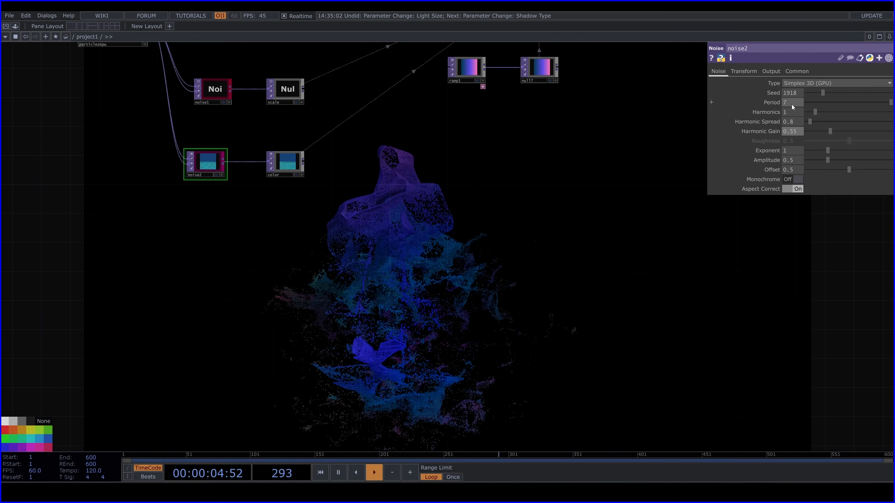
pyautogui.moveTo(798, 102); pyautogui.dragTo(800, 94, button='middle')
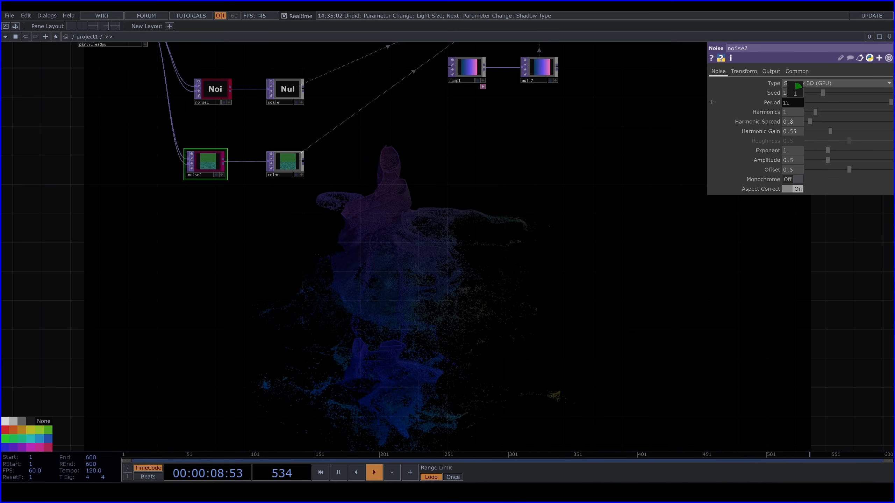
# Set noise2's Exponent to 1.62, Amplitude to 0.49, Offset to 0.863 and Seed to 1762
pyautogui.click(825, 150)
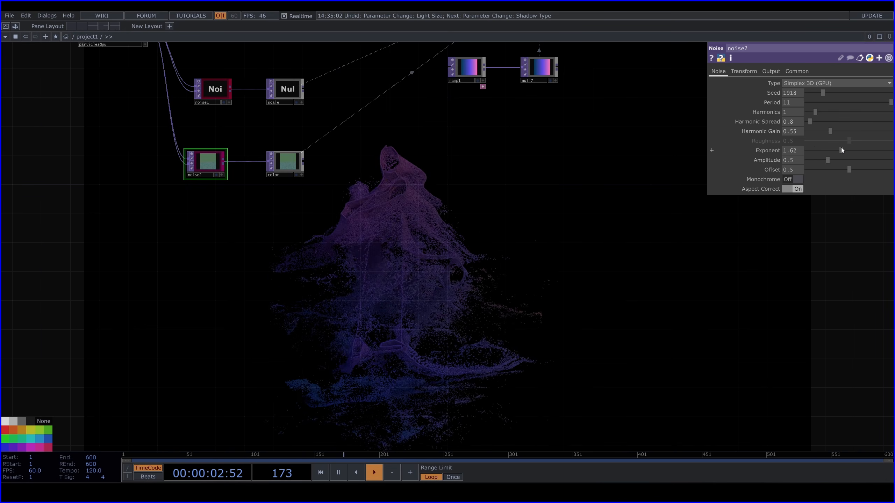
pyautogui.moveTo(828, 161); pyautogui.dragTo(840, 160)
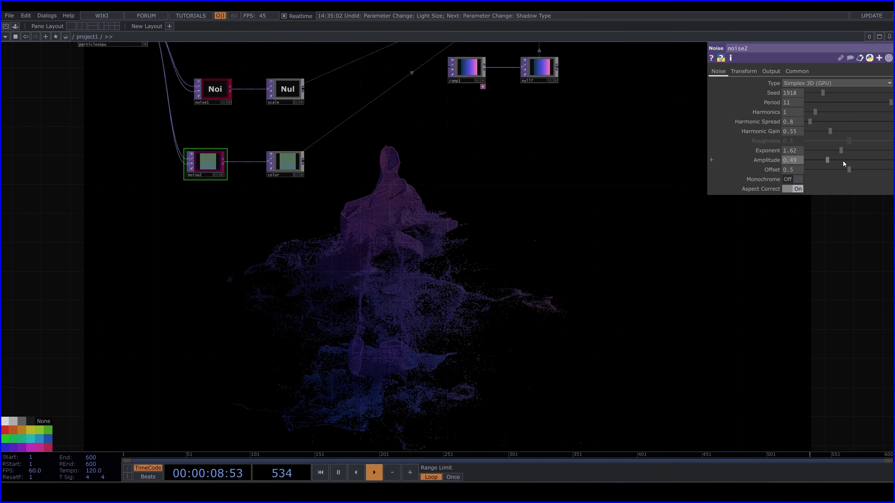
pyautogui.moveTo(848, 169); pyautogui.dragTo(882, 168)
pyautogui.moveTo(820, 93); pyautogui.dragTo(822, 93)
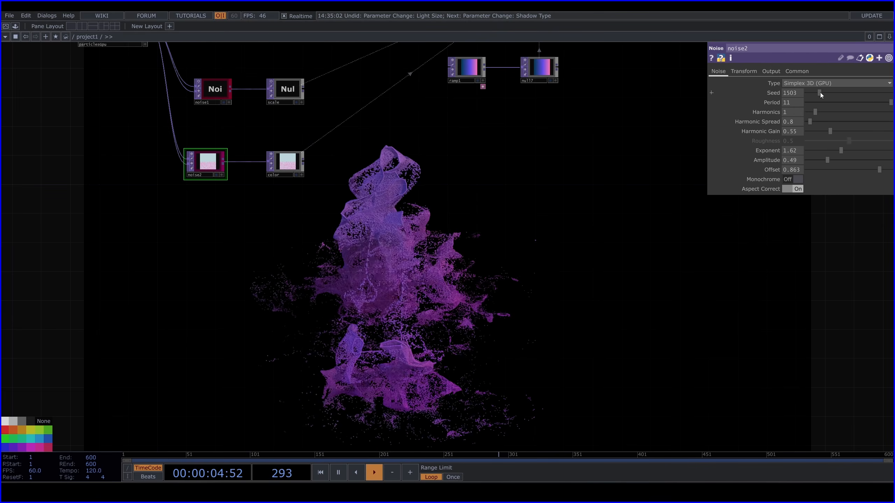
pyautogui.moveTo(821, 93); pyautogui.dragTo(821, 92)
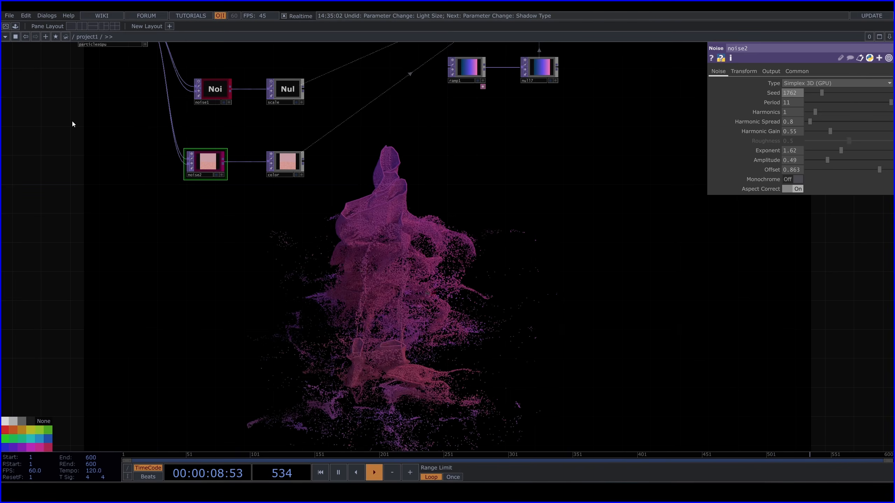
# Unlock the null2 SOP after the trace so the moving dancer feeds the particles
pyautogui.moveTo(199, 122); pyautogui.dragTo(273, 191)
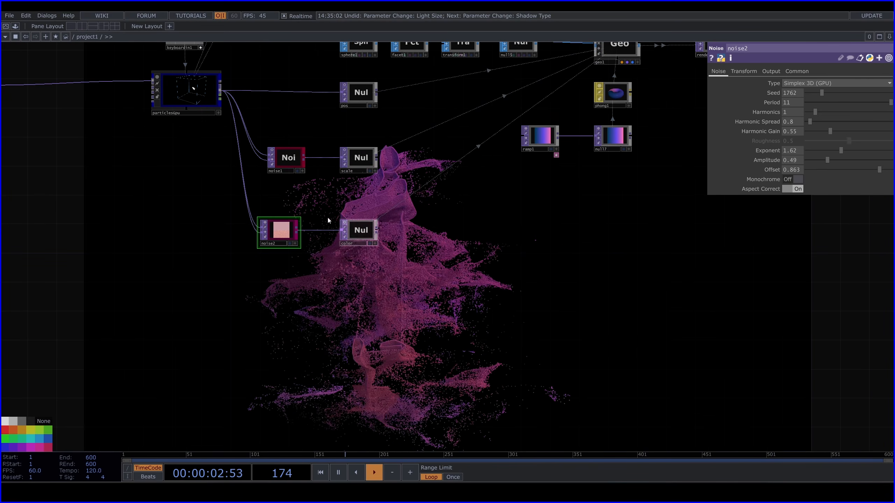
pyautogui.moveTo(327, 220); pyautogui.dragTo(612, 372)
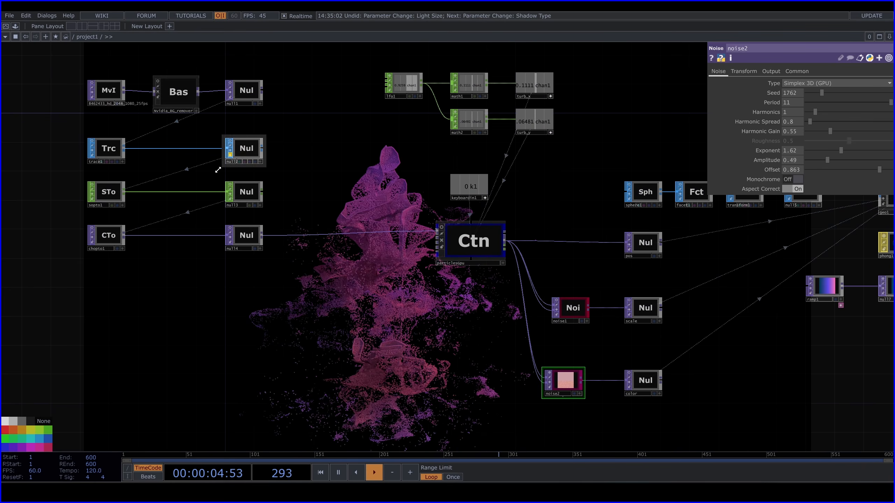
pyautogui.click(230, 155)
pyautogui.click(249, 168)
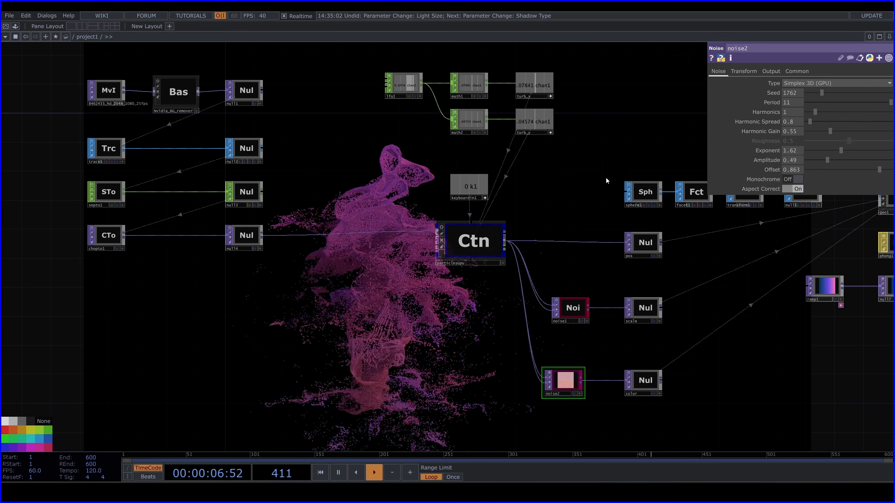
# Make cam1's viewer active and orbit the camera around the particle dancer
pyautogui.moveTo(606, 180); pyautogui.dragTo(294, 150)
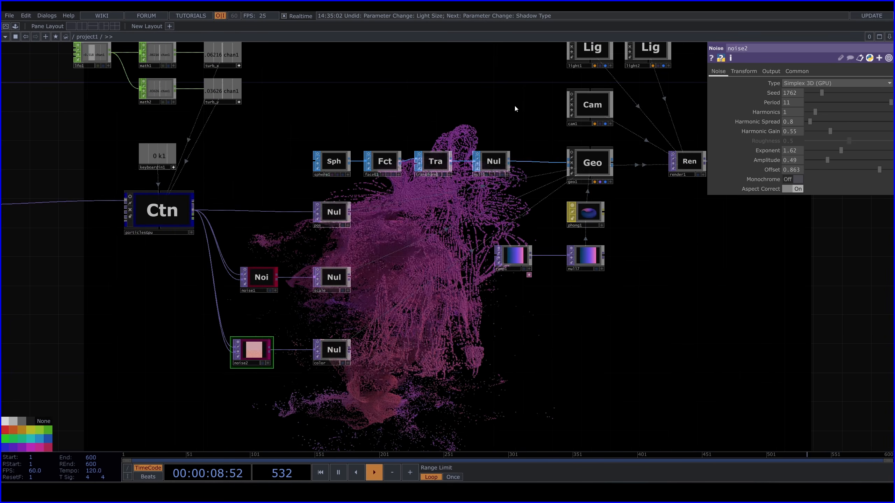
pyautogui.scroll(5, 515, 107)
pyautogui.moveTo(517, 187); pyautogui.dragTo(498, 369)
pyautogui.scroll(2, 712, 301)
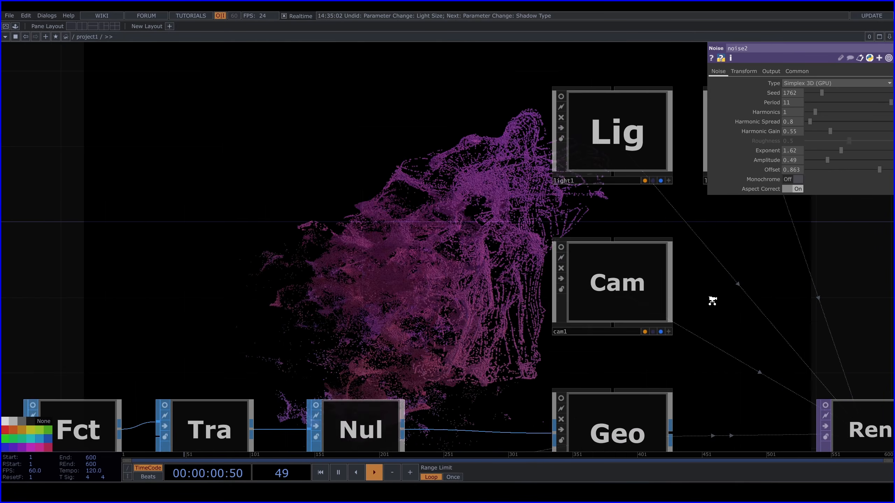
pyautogui.scroll(1, 712, 301)
pyautogui.click(665, 334)
pyautogui.moveTo(612, 280); pyautogui.dragTo(617, 283)
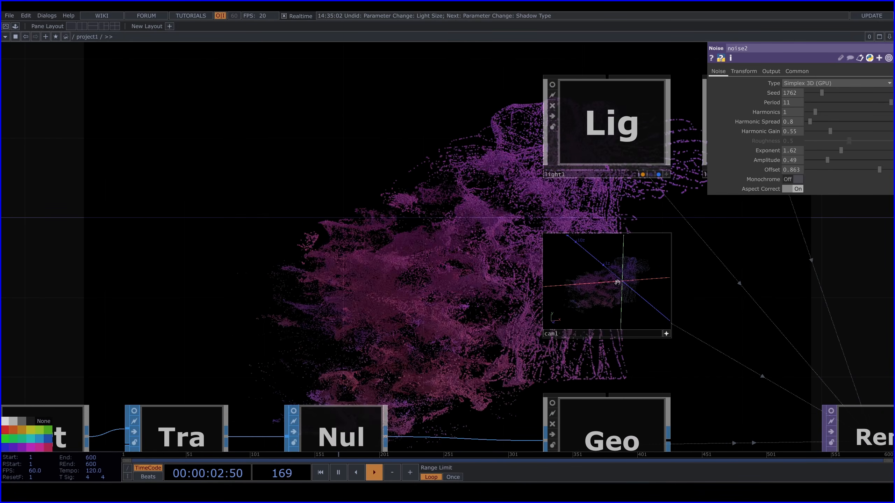
pyautogui.moveTo(416, 252); pyautogui.dragTo(540, 250)
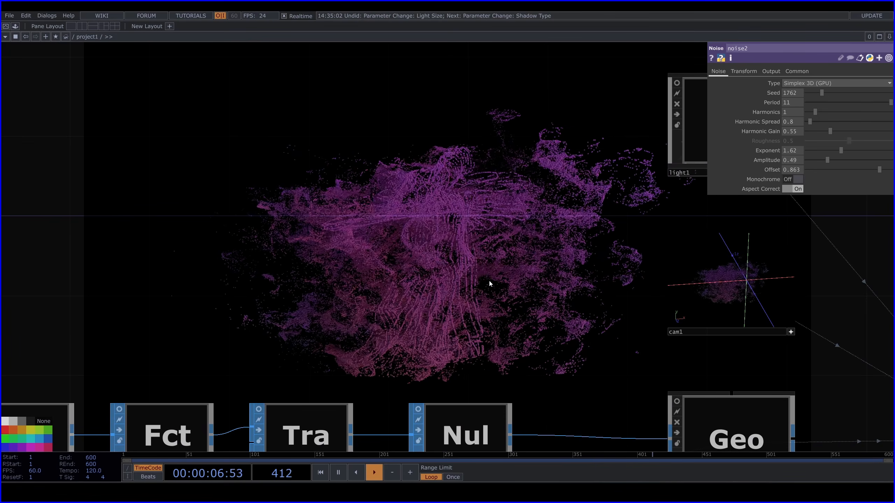
# Set noise2's Seed to 2539 and Amplitude to 0.8
pyautogui.scroll(-3, 426, 285)
pyautogui.moveTo(486, 191); pyautogui.dragTo(612, 223)
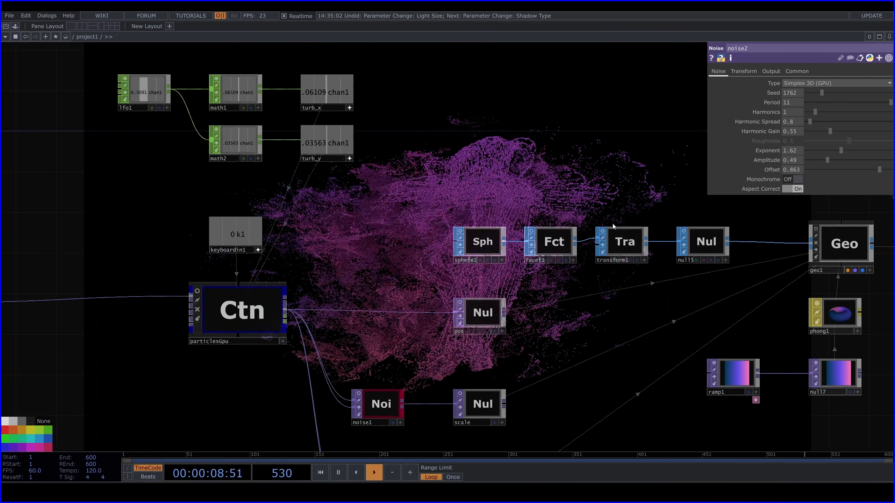
pyautogui.scroll(-3, 620, 222)
pyautogui.moveTo(660, 349); pyautogui.dragTo(459, 213)
pyautogui.scroll(2, 349, 199)
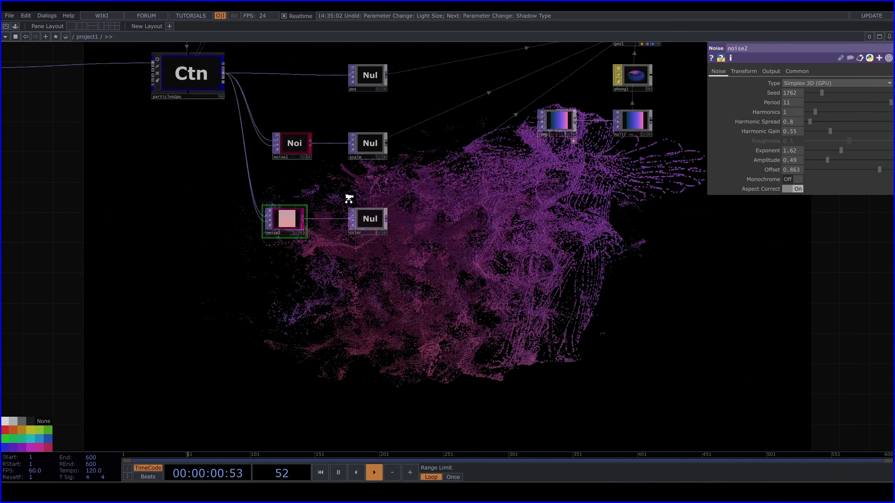
pyautogui.scroll(3, 349, 199)
pyautogui.moveTo(570, 257); pyautogui.dragTo(504, 224)
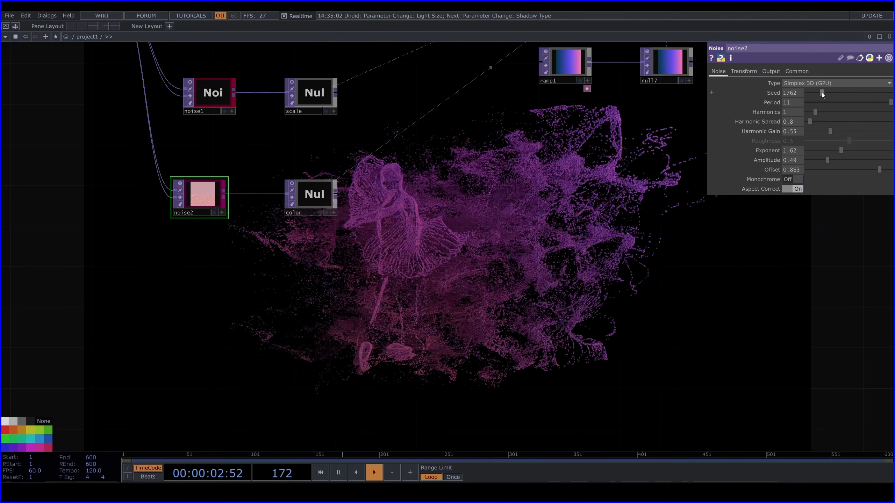
pyautogui.moveTo(821, 92); pyautogui.dragTo(828, 93)
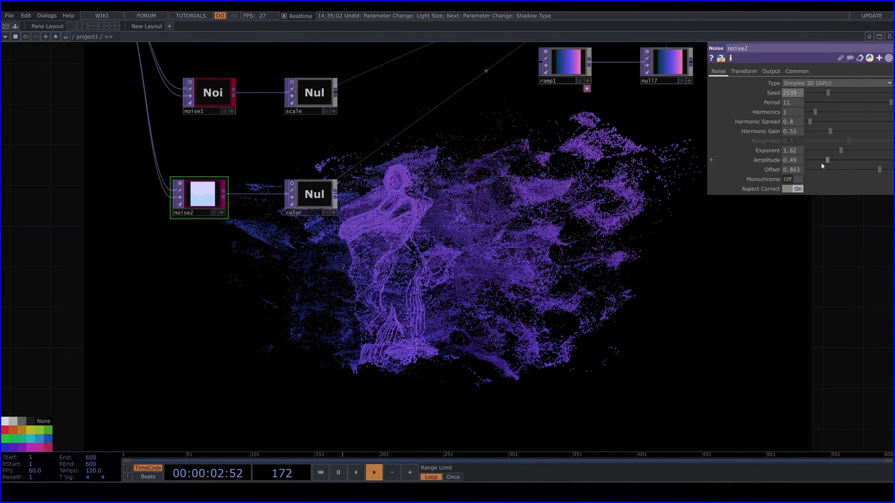
pyautogui.moveTo(827, 160); pyautogui.dragTo(840, 159)
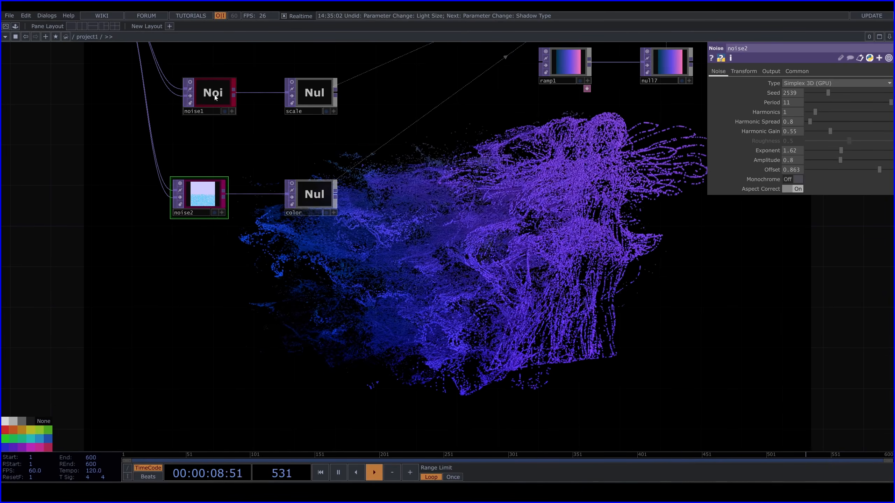
# Set the scale noise noise1's Exponent to 1.87 and Amplitude to 0.68
pyautogui.moveTo(822, 161); pyautogui.dragTo(852, 163)
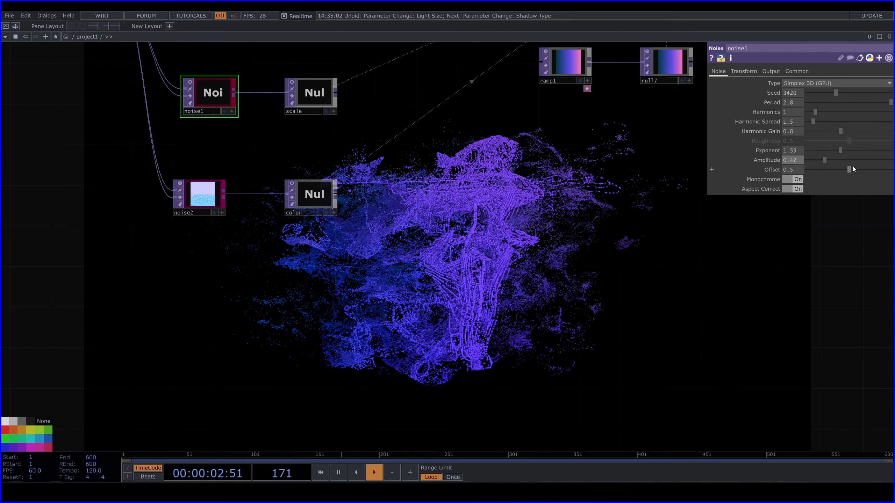
pyautogui.moveTo(843, 153); pyautogui.dragTo(847, 158)
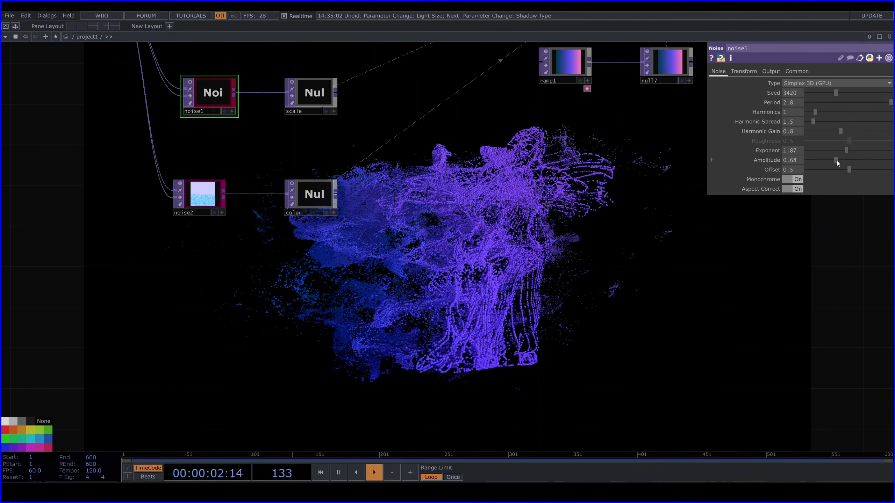
# Orbit the camera in cam1's viewer to face the particle dancer more frontally
pyautogui.moveTo(684, 141); pyautogui.dragTo(580, 332)
pyautogui.moveTo(561, 90); pyautogui.dragTo(548, 269)
pyautogui.scroll(7, 625, 243)
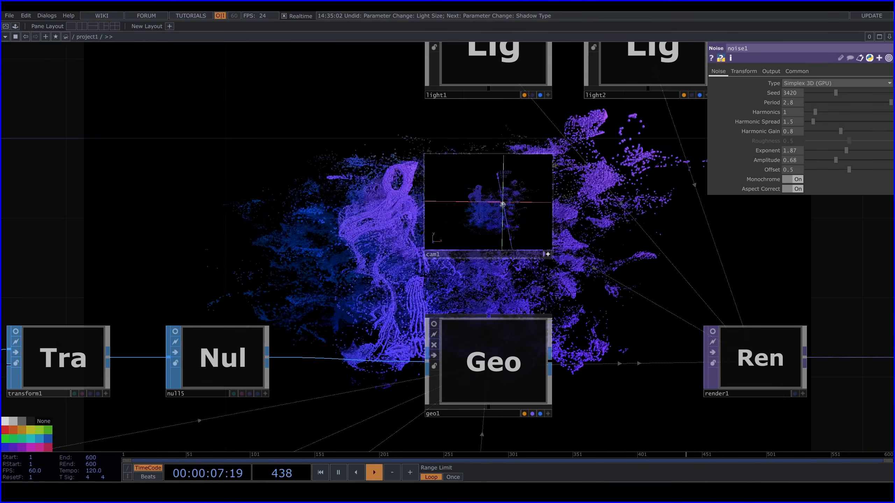
pyautogui.moveTo(283, 193); pyautogui.dragTo(539, 116)
# Set noise1's Exponent to 1.76 and Amplitude to 0.37
pyautogui.scroll(-6, 539, 116)
pyautogui.moveTo(545, 222); pyautogui.dragTo(660, 334)
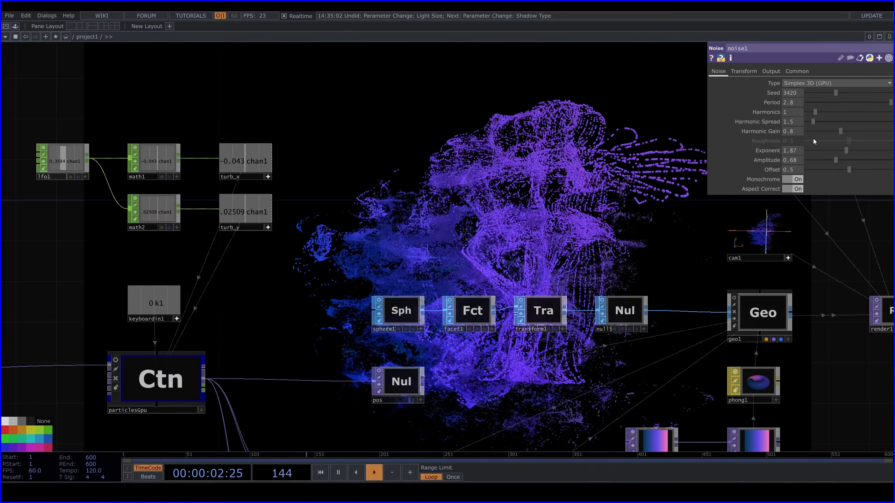
pyautogui.moveTo(848, 150); pyautogui.dragTo(820, 165)
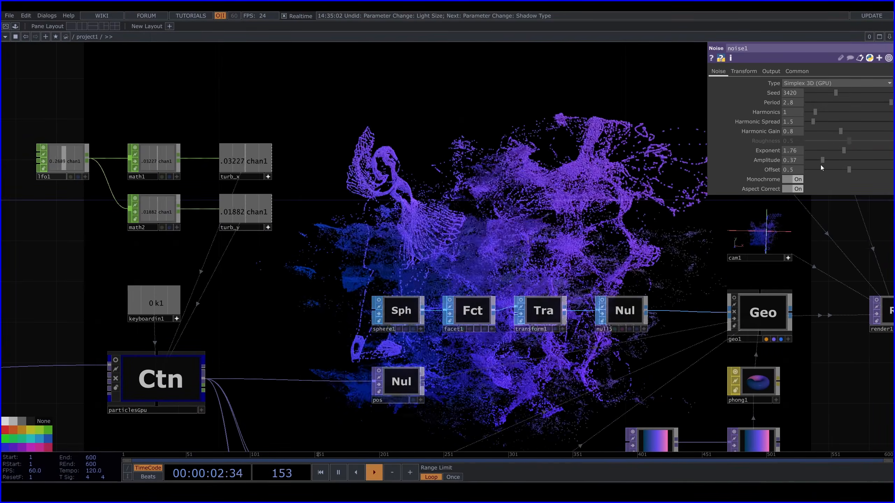
# Set noise2's Seed to 5492 and Amplitude to 1.06
pyautogui.moveTo(571, 129); pyautogui.dragTo(539, 14)
pyautogui.moveTo(441, 416); pyautogui.dragTo(376, 230)
pyautogui.click(209, 281)
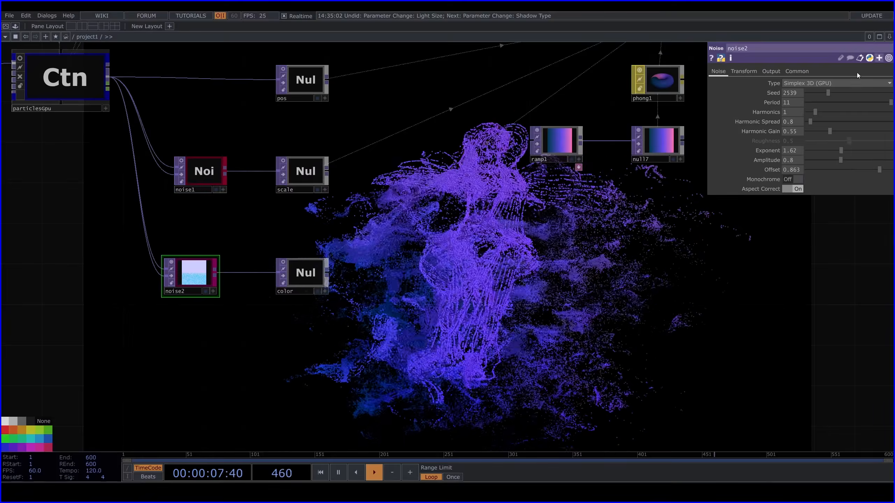
pyautogui.moveTo(828, 92); pyautogui.dragTo(842, 92)
pyautogui.moveTo(840, 159); pyautogui.dragTo(852, 156)
pyautogui.moveTo(843, 92); pyautogui.dragTo(854, 93)
# Insert a Bloom TOP between render1 and transform2
pyautogui.scroll(-3, 380, 261)
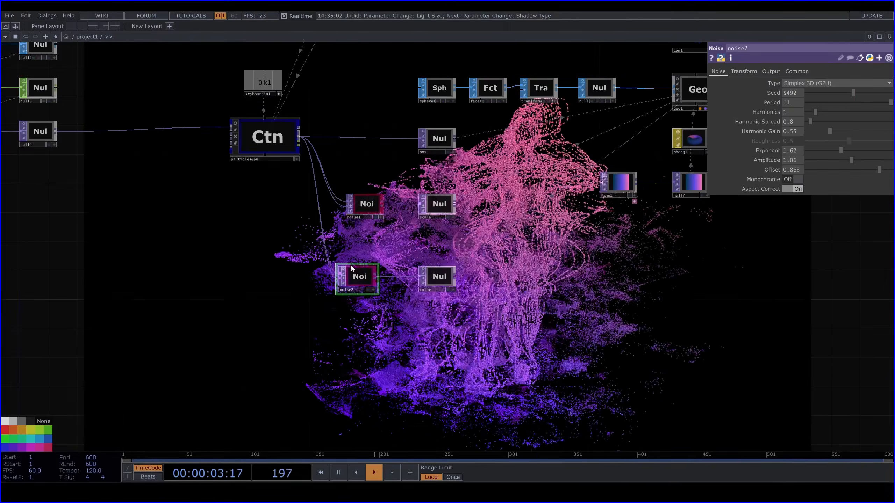
pyautogui.moveTo(616, 229); pyautogui.dragTo(211, 260)
pyautogui.moveTo(296, 86); pyautogui.dragTo(151, 253)
pyautogui.press('Tab')
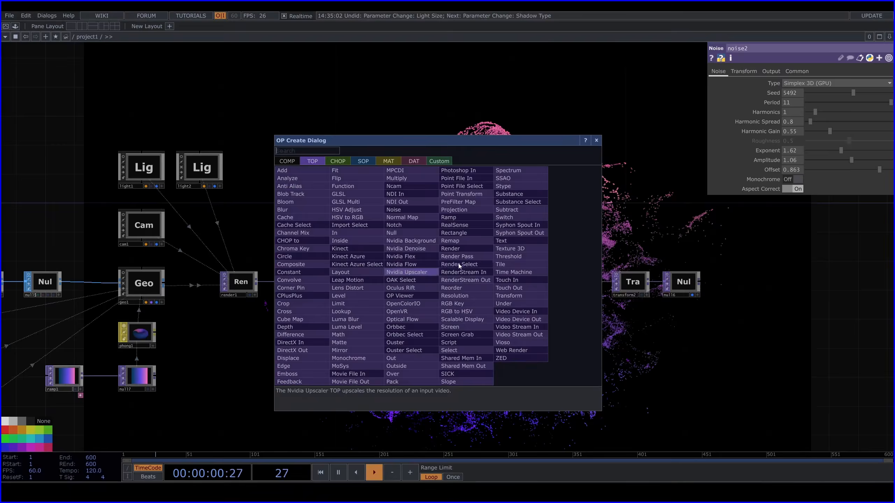
pyautogui.click(293, 202)
pyautogui.click(389, 284)
# Set bloom1's Pre-Brightness to 0.7 and Bloom Intensity to 0.83
pyautogui.scroll(3, 384, 287)
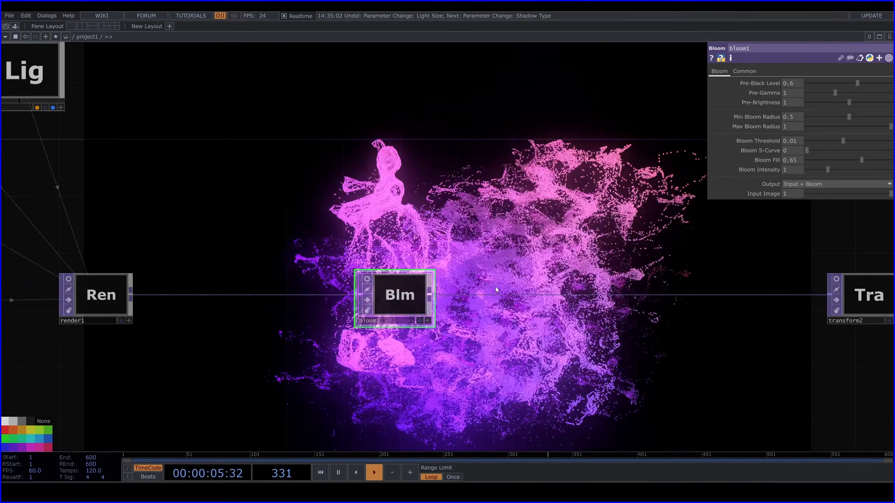
pyautogui.moveTo(495, 287); pyautogui.dragTo(461, 340)
pyautogui.moveTo(800, 102); pyautogui.dragTo(790, 87, button='middle')
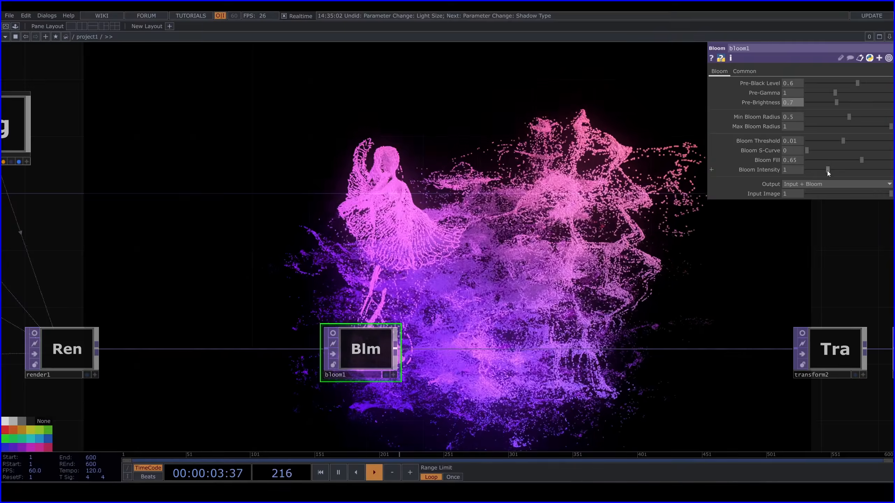
pyautogui.moveTo(827, 170)
pyautogui.mouseDown()
pyautogui.moveTo(814, 171)
pyautogui.moveTo(826, 172)
pyautogui.mouseUp()
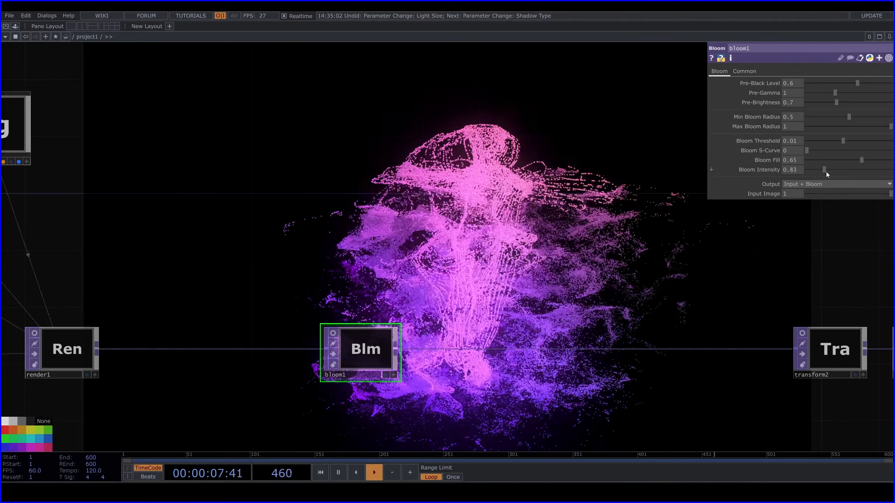
# Set noise2's Exponent to 0.77, Amplitude to 1.54 and Offset to 0.513
pyautogui.moveTo(578, 307); pyautogui.dragTo(636, 175)
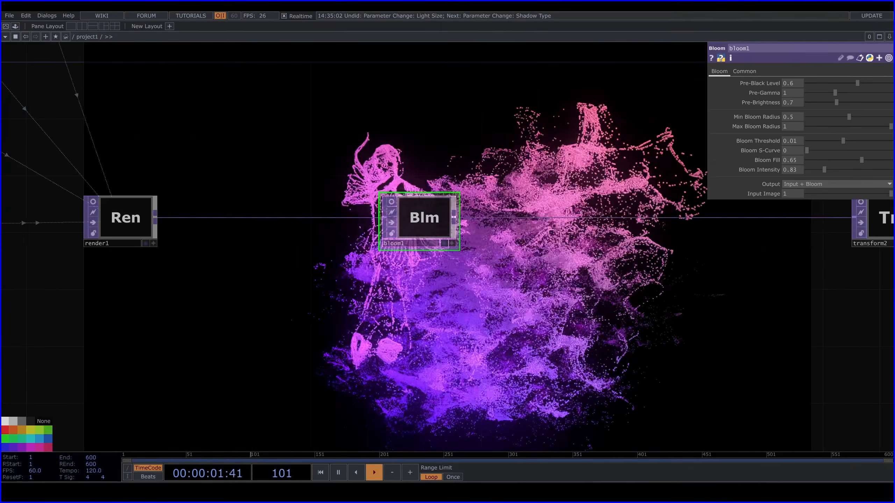
pyautogui.moveTo(277, 286); pyautogui.dragTo(593, 188)
pyautogui.click(228, 370)
pyautogui.moveTo(531, 373); pyautogui.dragTo(418, 252)
pyautogui.moveTo(840, 151); pyautogui.dragTo(888, 161)
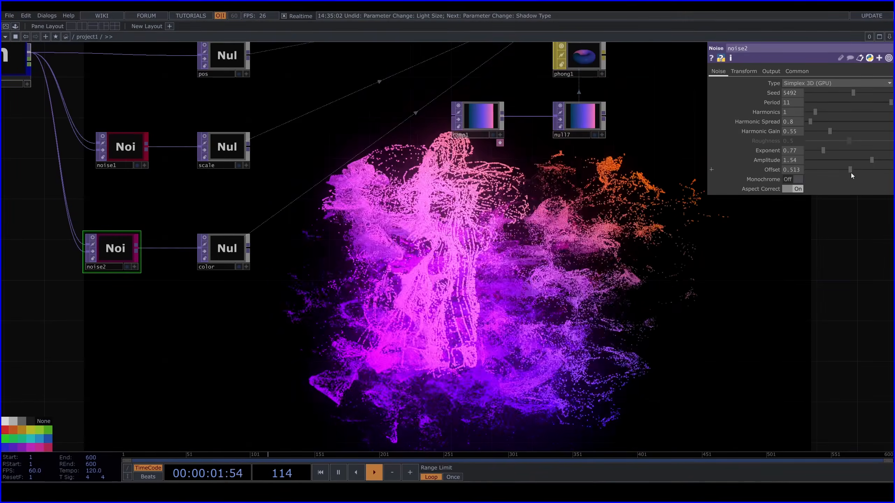
# Set noise2's Period to 16, Seed to 5958, Amplitude to 1.4 and Offset to 0.446
pyautogui.moveTo(793, 102); pyautogui.dragTo(794, 92, button='middle')
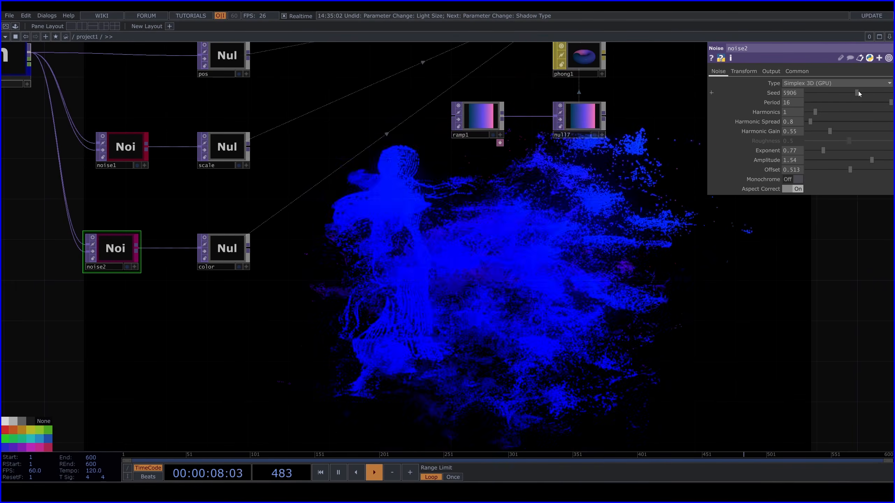
pyautogui.click(858, 91)
pyautogui.moveTo(871, 159); pyautogui.dragTo(868, 159)
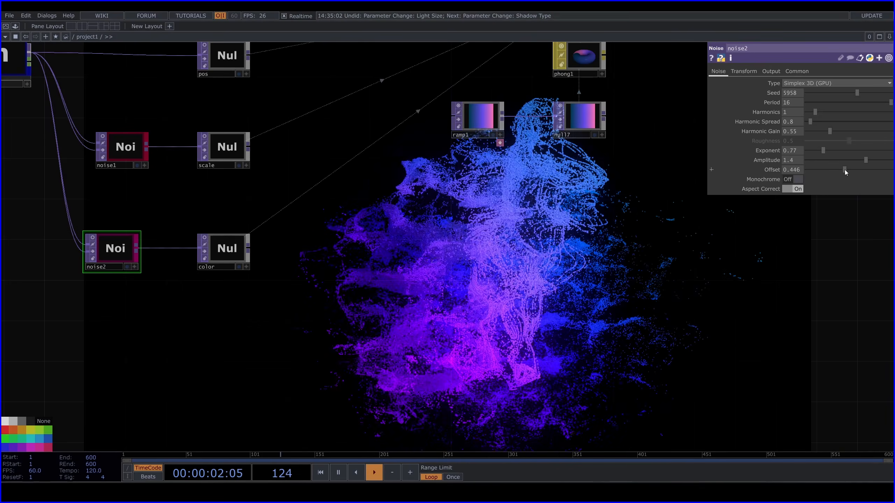
pyautogui.moveTo(845, 169); pyautogui.dragTo(843, 169)
# Set the Drag of particlesGpu to 0.5
pyautogui.moveTo(323, 163); pyautogui.dragTo(649, 325)
pyautogui.click(309, 218)
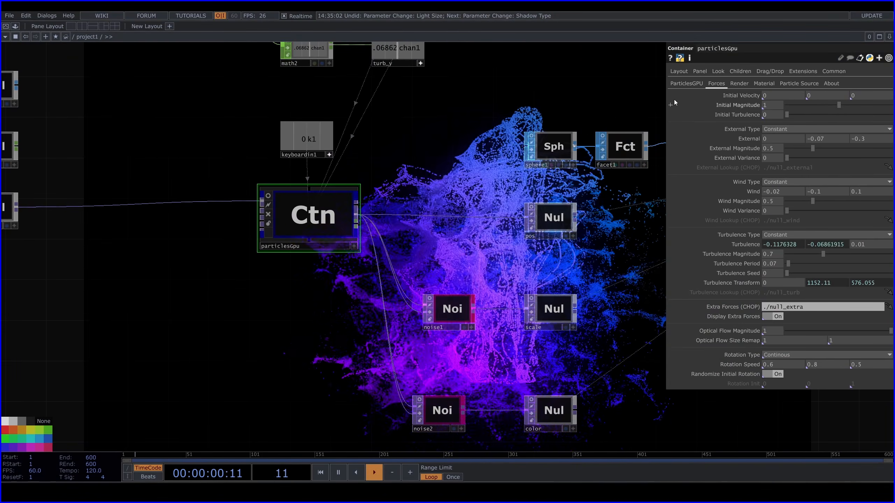
pyautogui.click(685, 84)
pyautogui.moveTo(561, 255); pyautogui.dragTo(312, 149)
pyautogui.moveTo(559, 296); pyautogui.dragTo(502, 236)
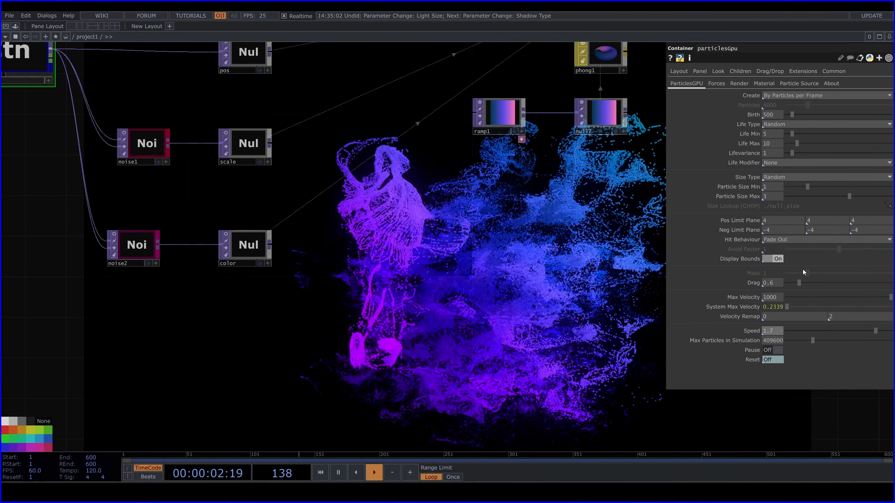
pyautogui.moveTo(773, 283); pyautogui.dragTo(671, 282, button='middle')
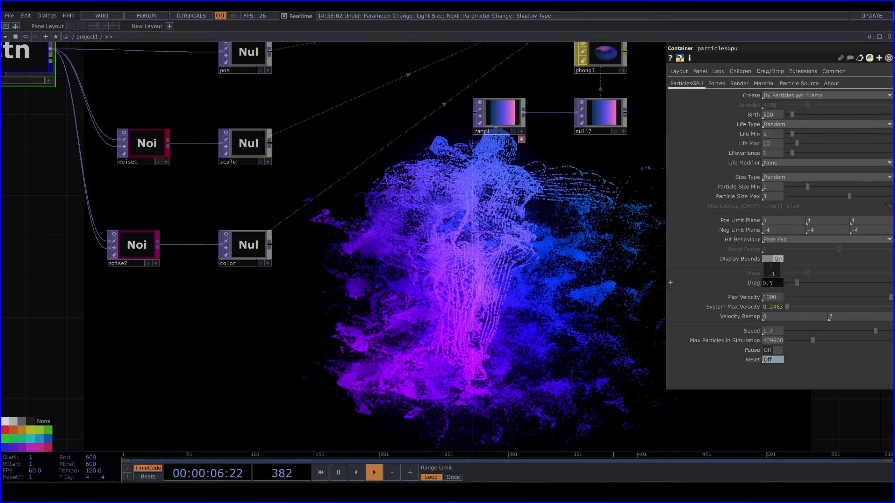
pyautogui.moveTo(517, 322); pyautogui.dragTo(514, 219)
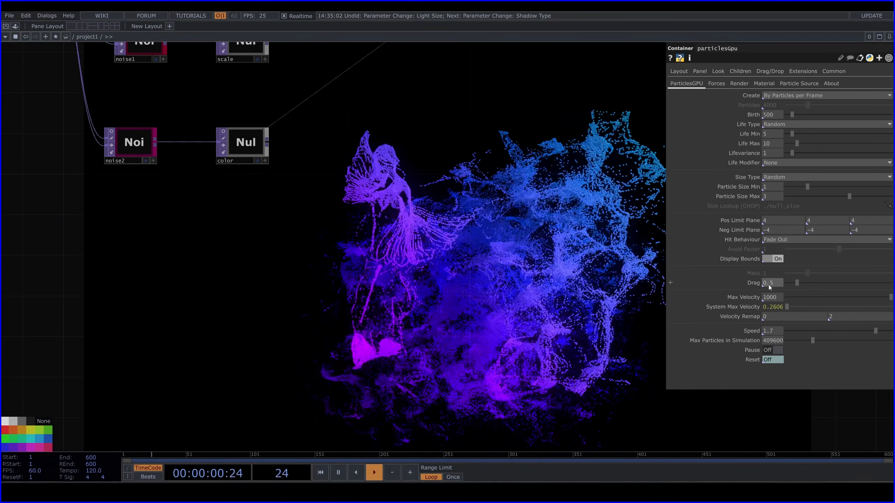
pyautogui.moveTo(770, 283)
pyautogui.mouseDown(button='middle')
pyautogui.moveTo(670, 283)
pyautogui.moveTo(770, 285)
pyautogui.mouseUp(button='middle')
# Adjust the scale of the instanced sphere in transform1
pyautogui.moveTo(543, 178); pyautogui.dragTo(511, 298)
pyautogui.moveTo(412, 46); pyautogui.dragTo(301, 215)
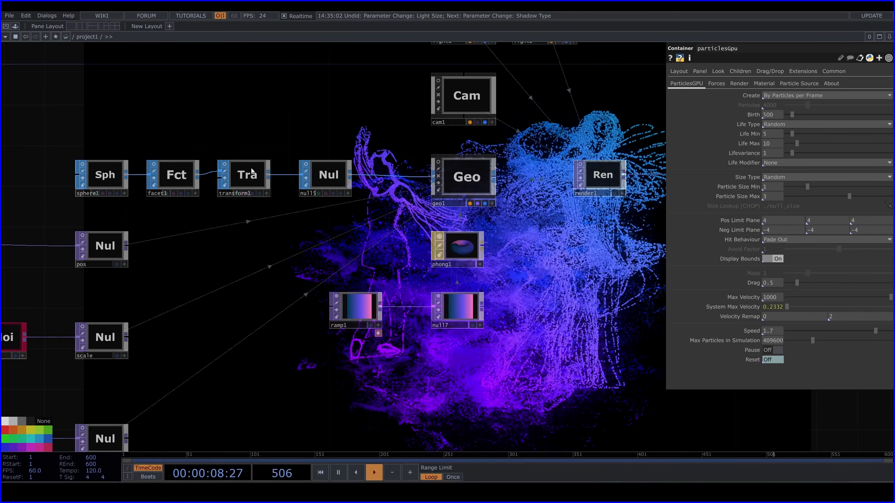
pyautogui.click(252, 172)
pyautogui.moveTo(775, 299); pyautogui.dragTo(687, 149)
pyautogui.moveTo(795, 151); pyautogui.dragTo(781, 161, button='middle')
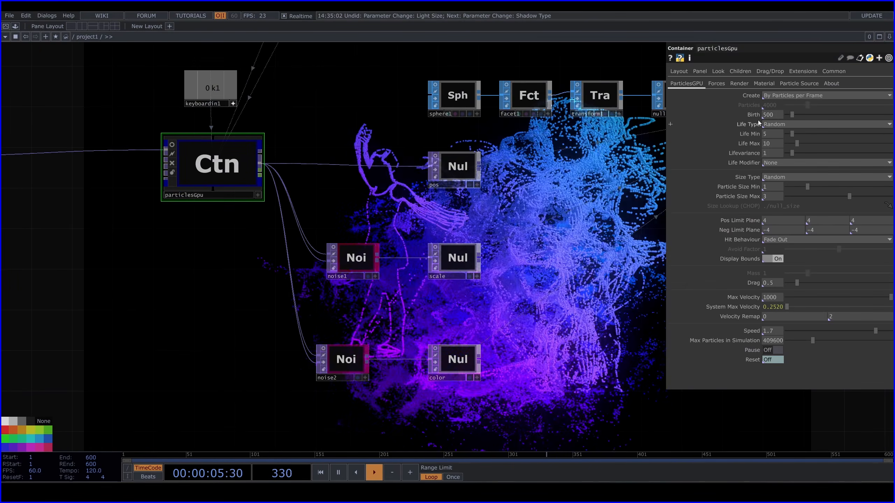
# Set the Birth rate of particlesGpu to 300 particles per frame
pyautogui.press('3')
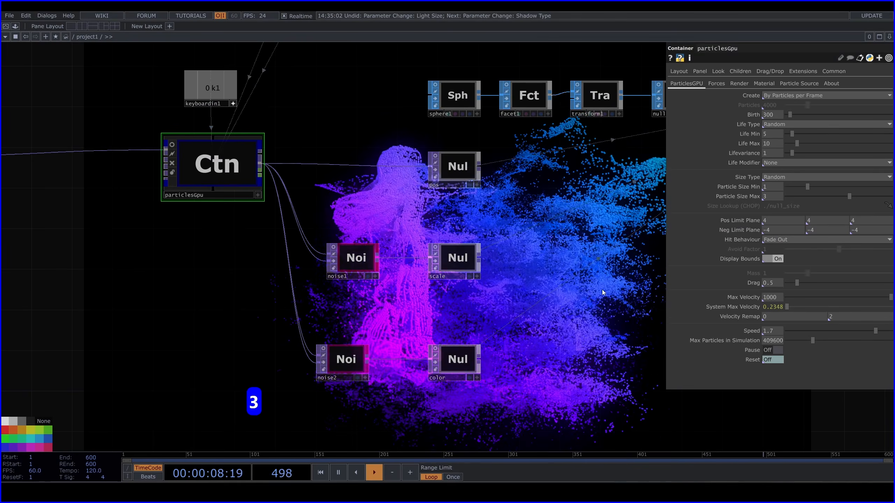
pyautogui.moveTo(602, 289); pyautogui.dragTo(478, 226)
pyautogui.press('1')
# Hide the operator parameters and examine the glowing particle dancer render unobstructed
pyautogui.moveTo(609, 356); pyautogui.dragTo(530, 188)
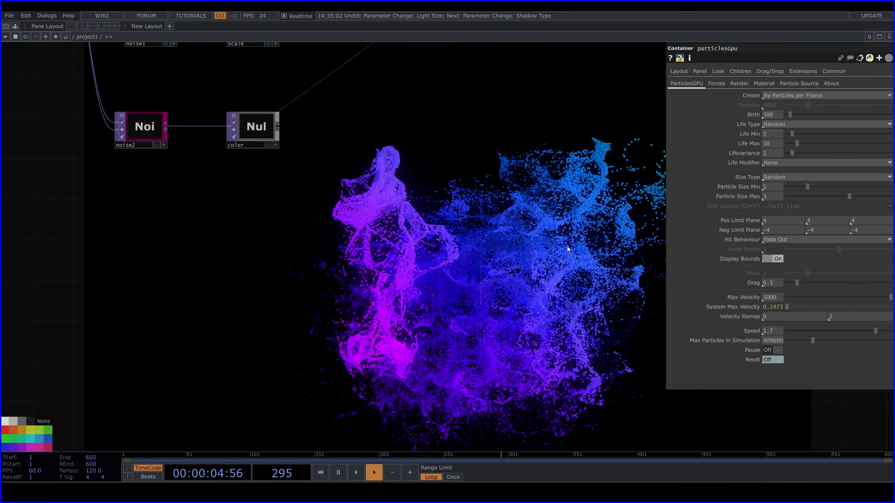
pyautogui.press('p')
pyautogui.moveTo(699, 333); pyautogui.dragTo(672, 253)
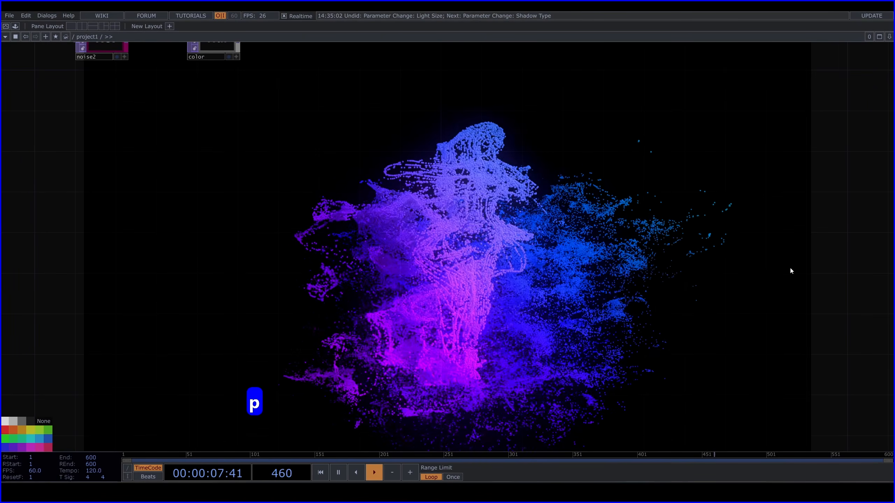